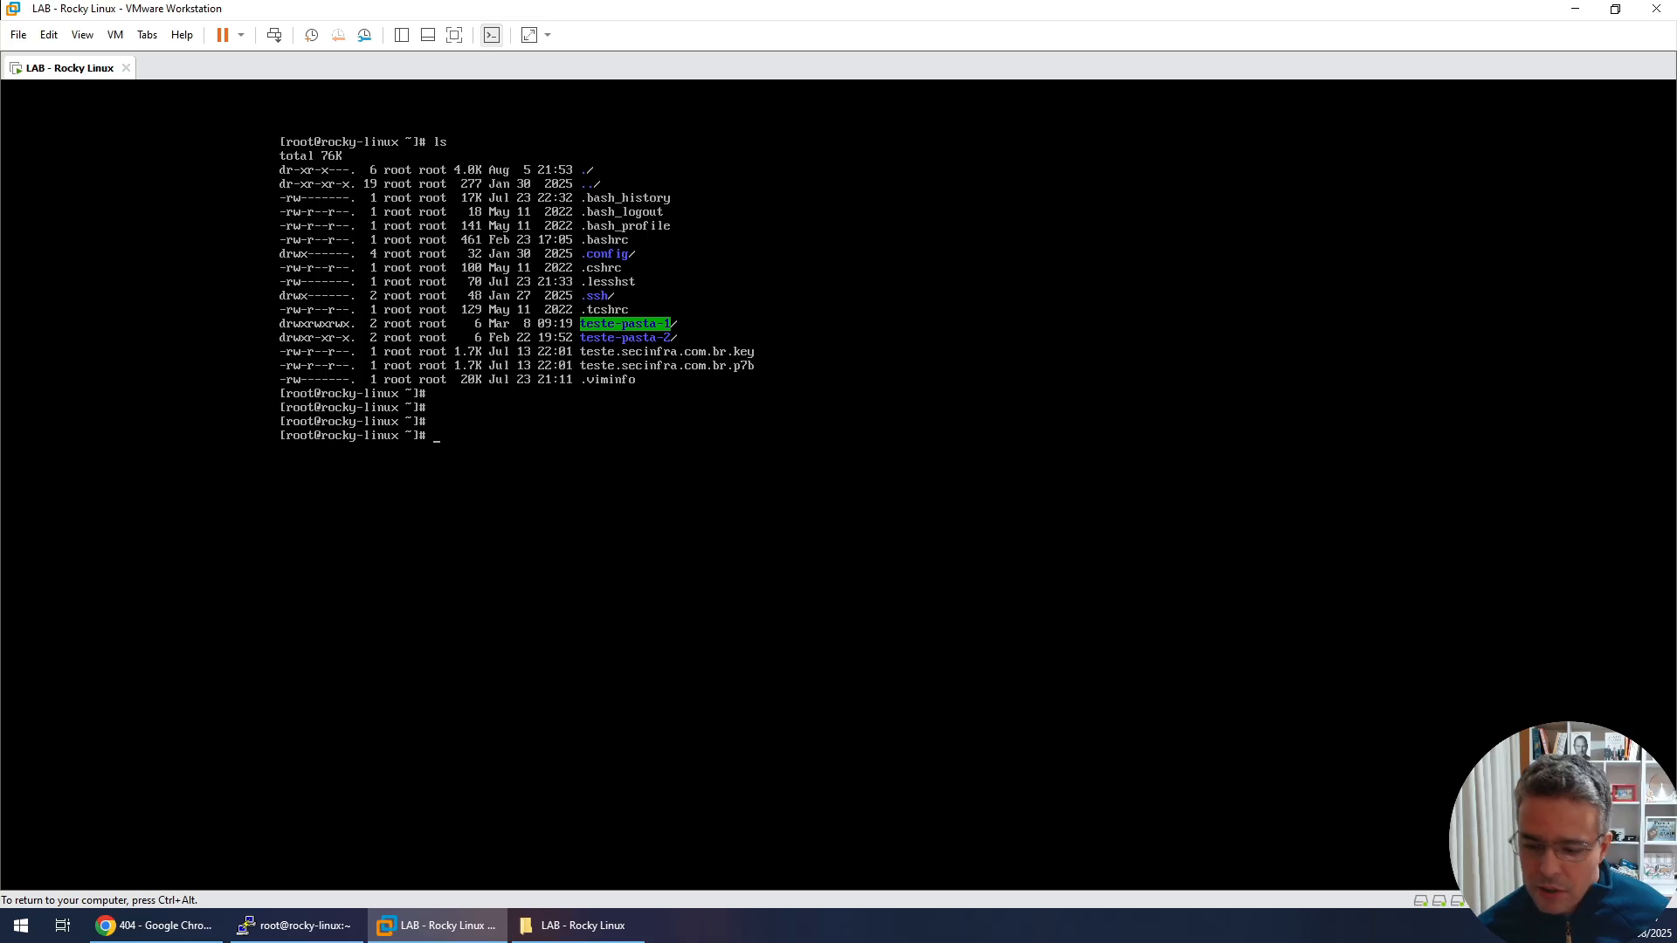
# Step: Create a directory named teste-pasta3-antes-do-snap in the root home directory and list the directory contents
pyautogui.write('mk')
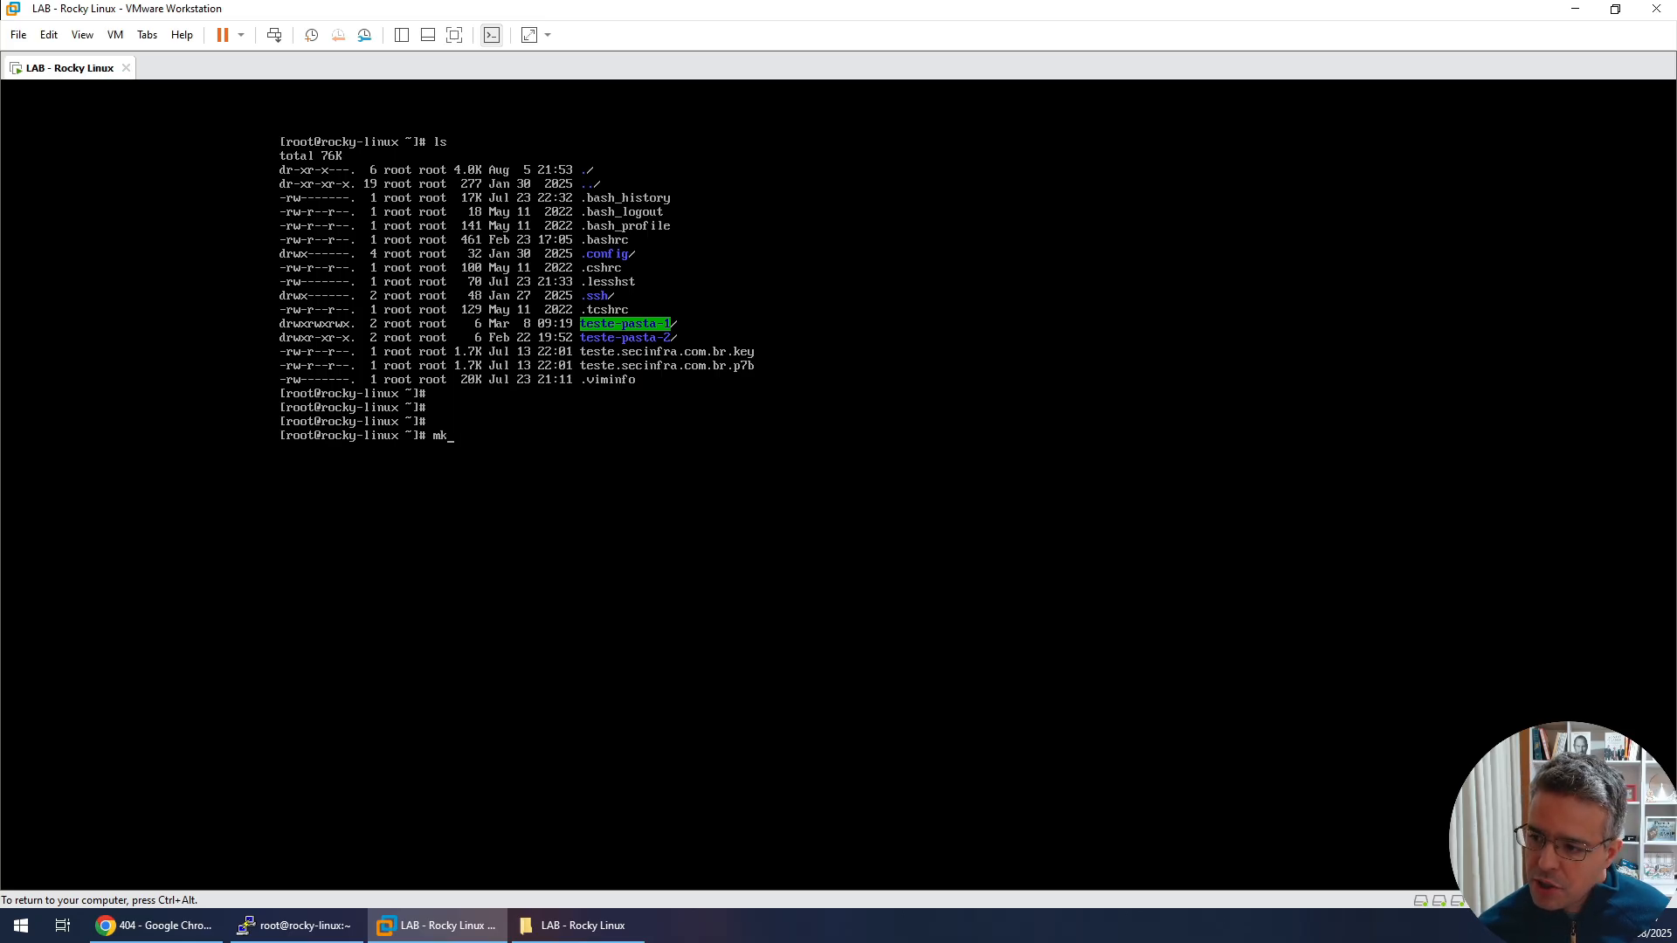
pyautogui.write('dir')
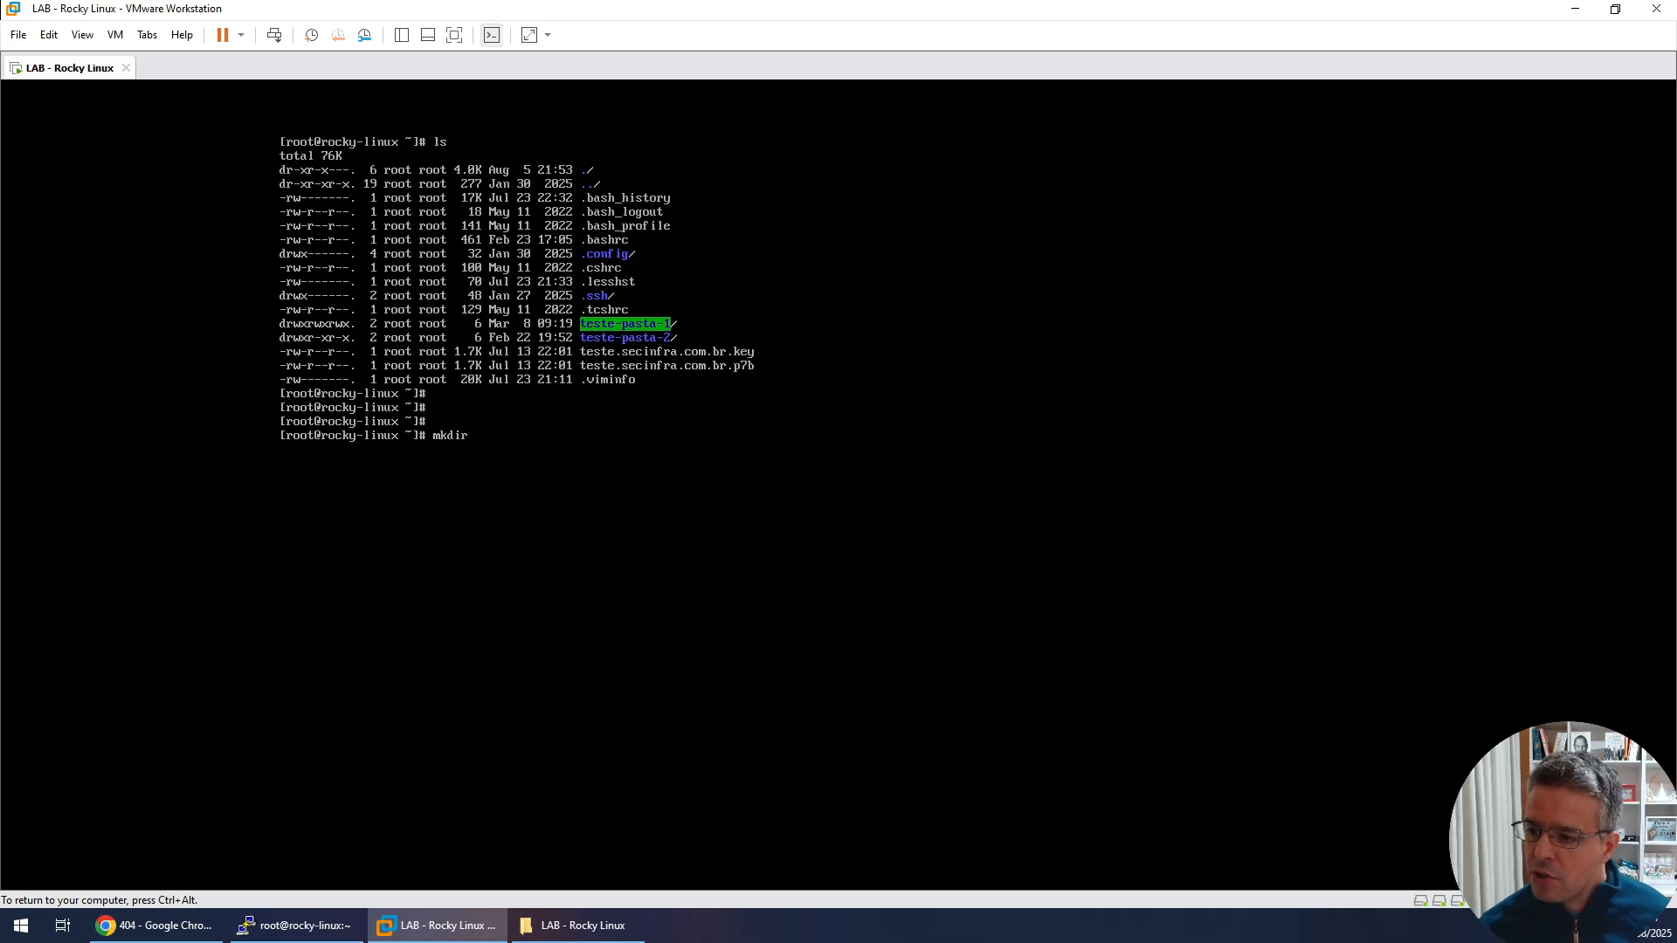
pyautogui.write(' teste')
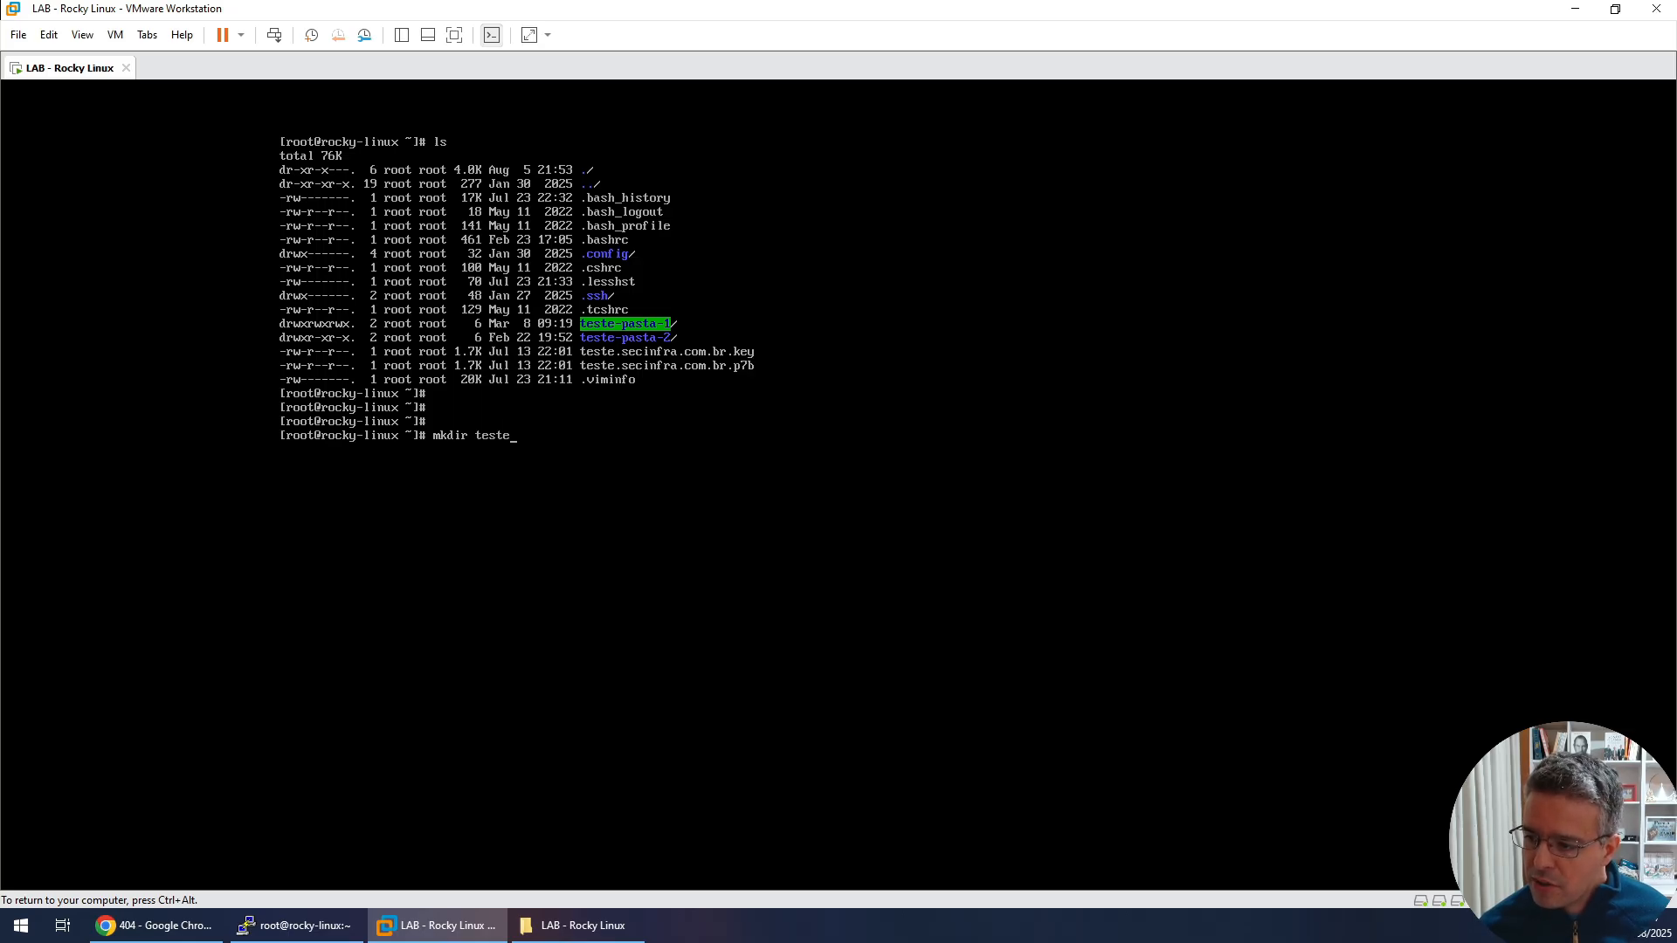
pyautogui.write('-pasta3-antes-do-snap')
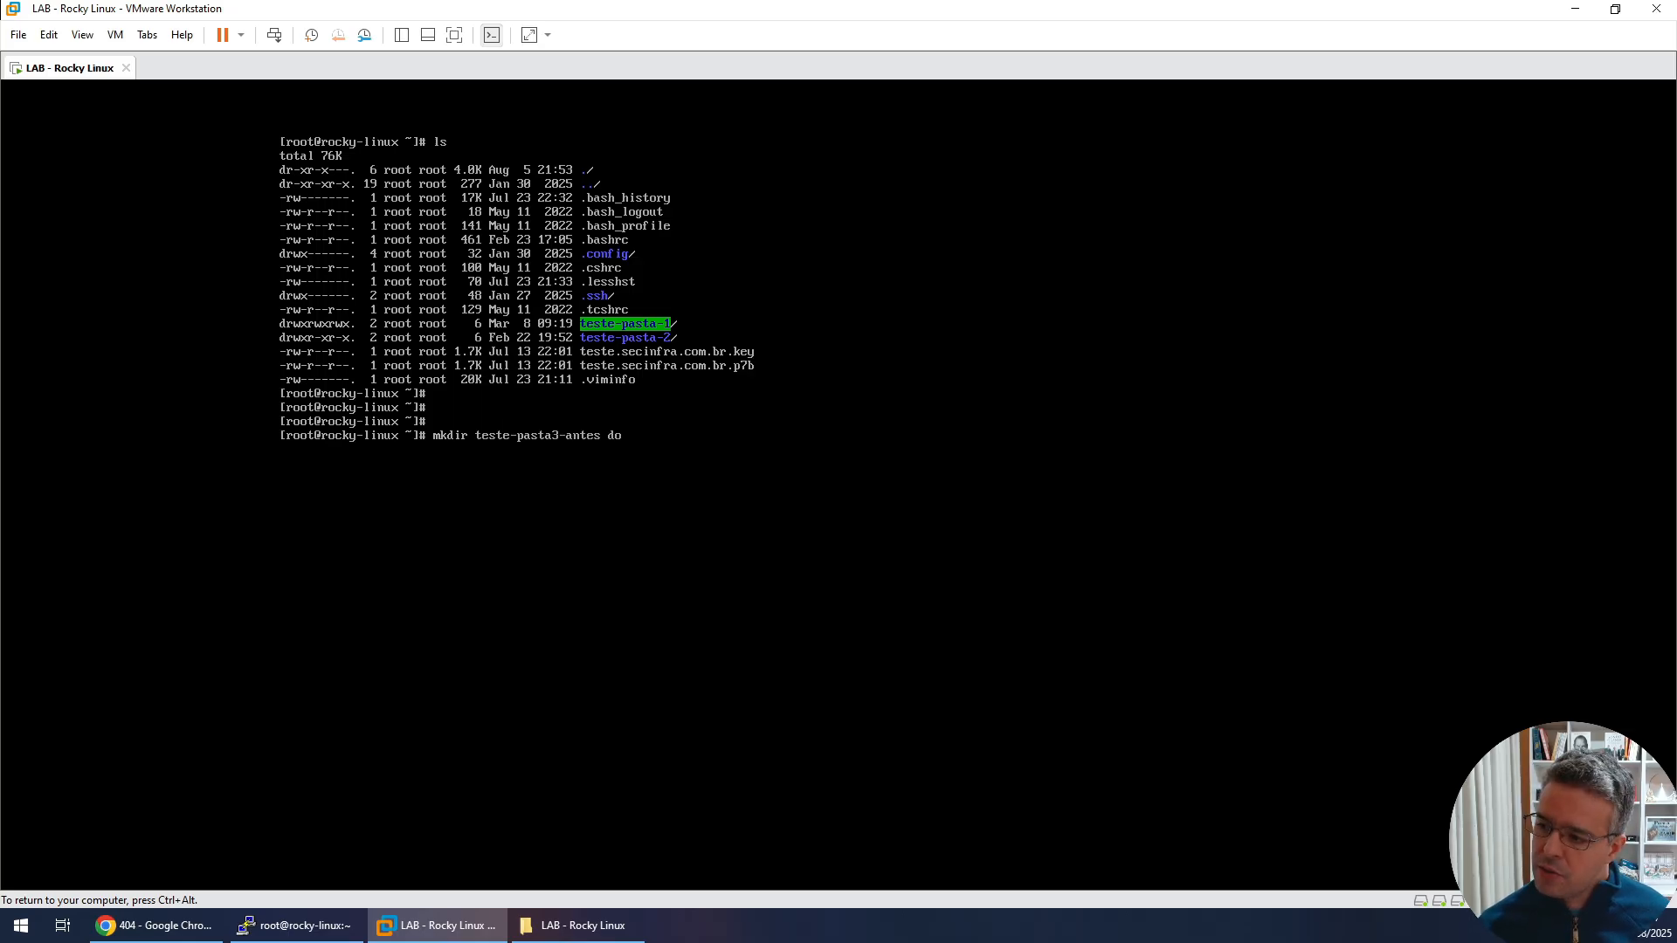
pyautogui.press('Return')
pyautogui.write('ls')
pyautogui.press('Return')
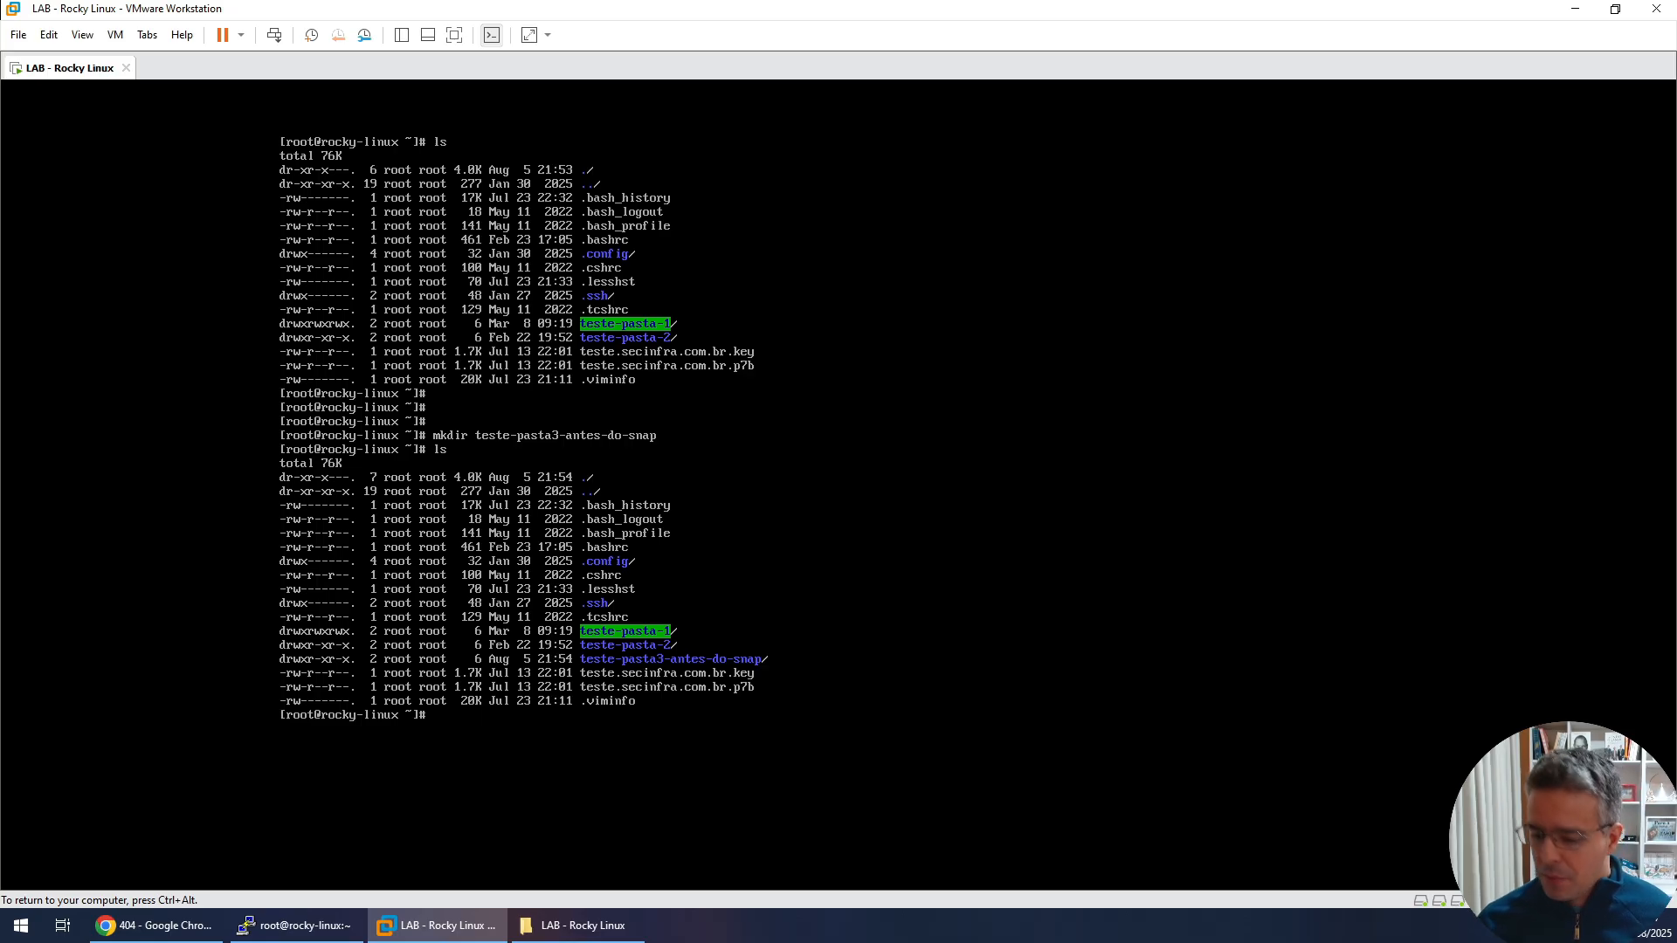
# Step: Change the working directory to teste-pasta3-antes-do-snap
pyautogui.write('cd ')
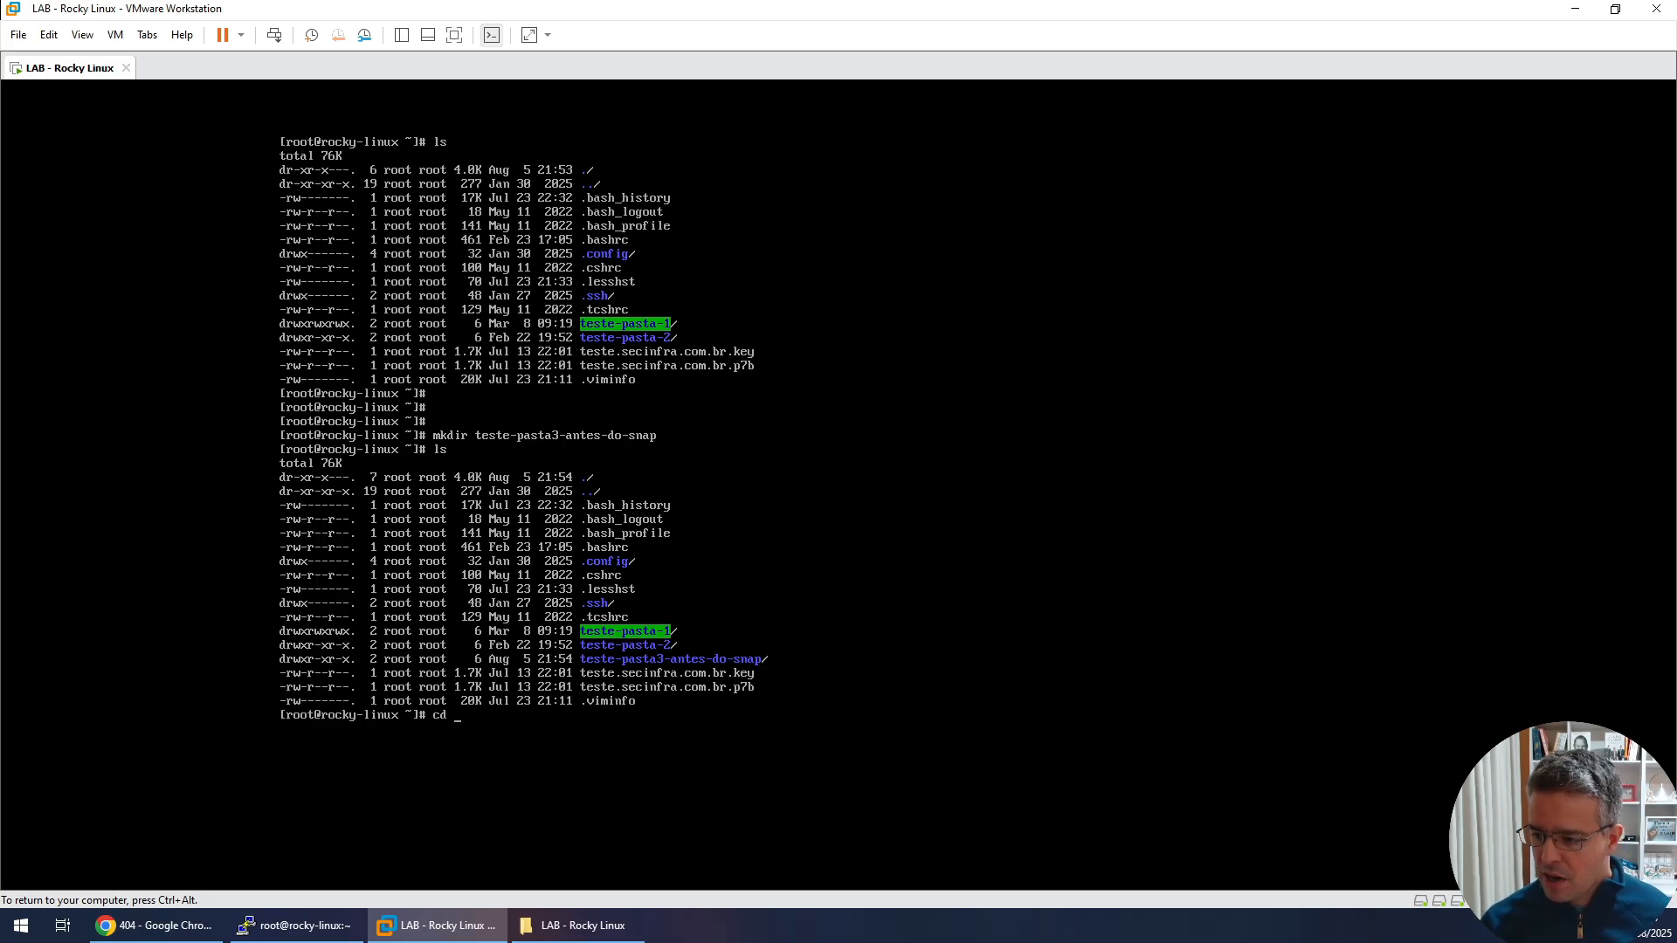
pyautogui.write('teste')
pyautogui.press('Tab')
pyautogui.write('3')
pyautogui.press('Tab')
pyautogui.press('Return')
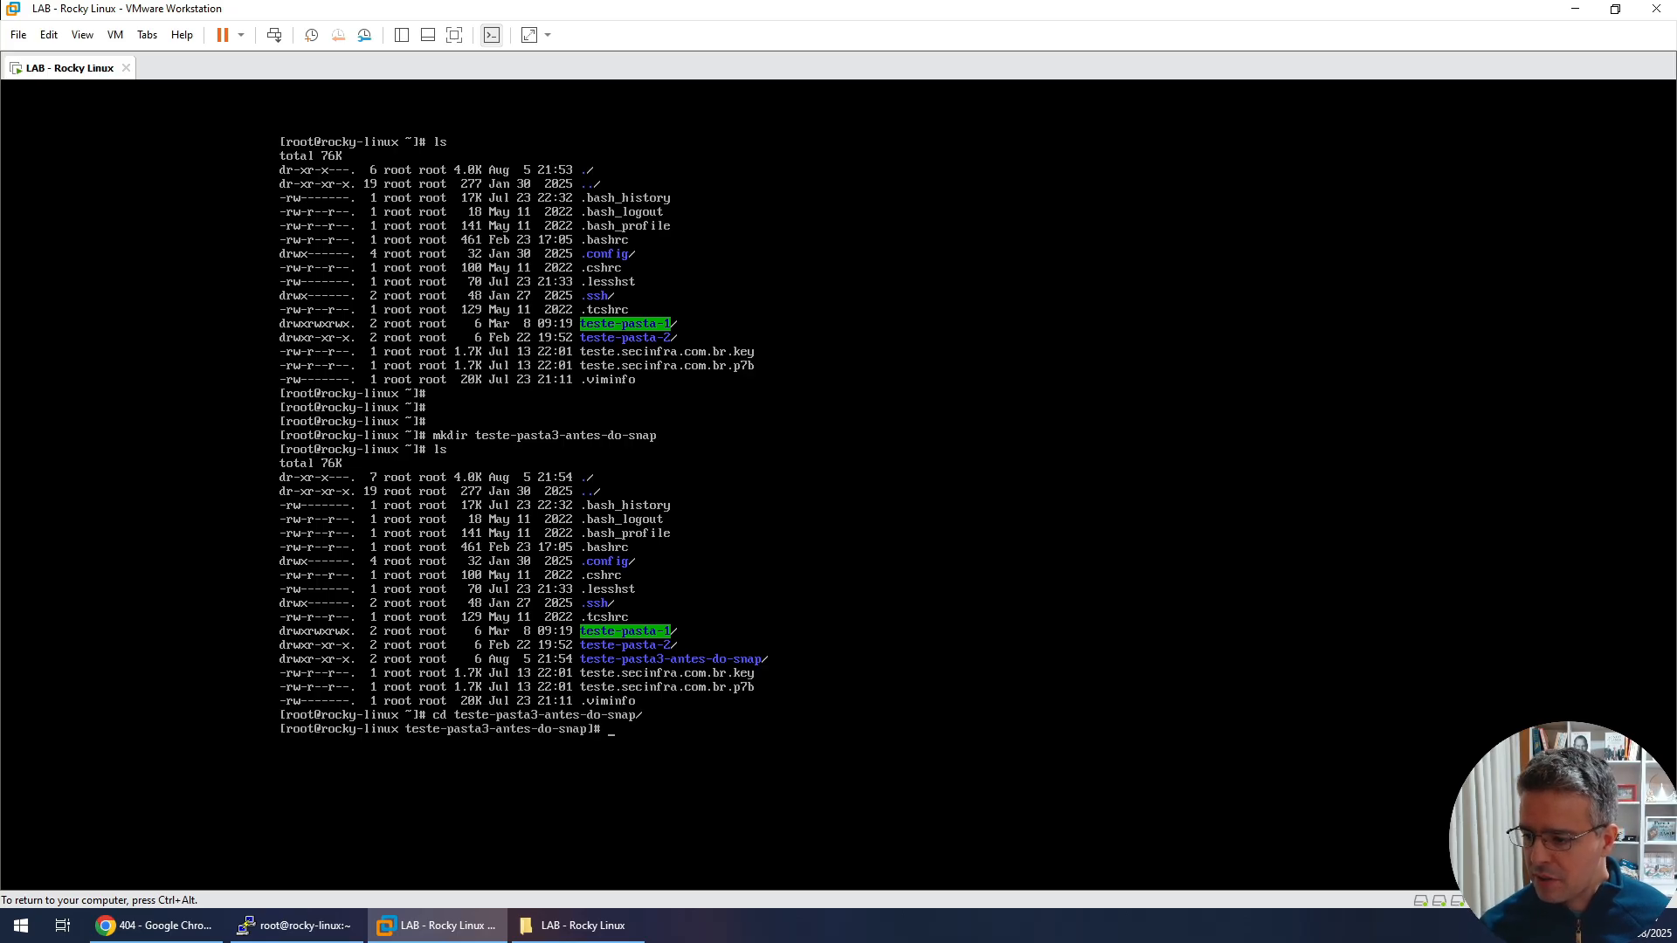
# Step: Create empty files 1, 2 and 3 with touch in teste-pasta3-antes-do-snap and list the directory
pyautogui.write('tou')
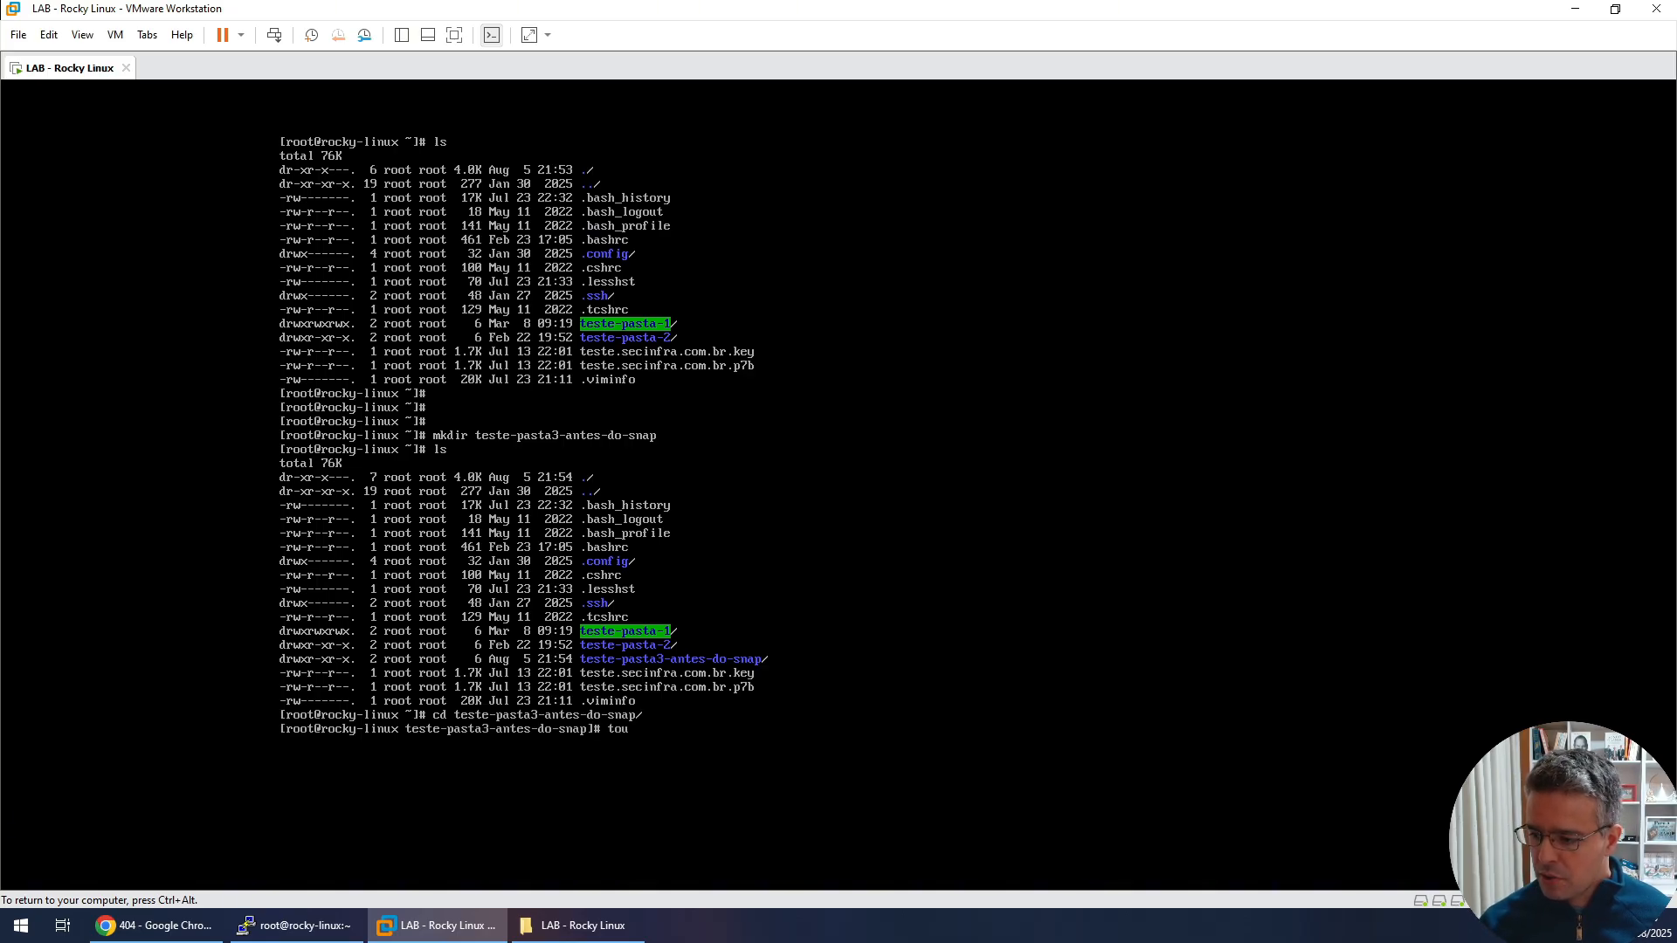
pyautogui.write('ch 1 2 3')
pyautogui.press('Return')
pyautogui.write('ls')
pyautogui.press('Return')
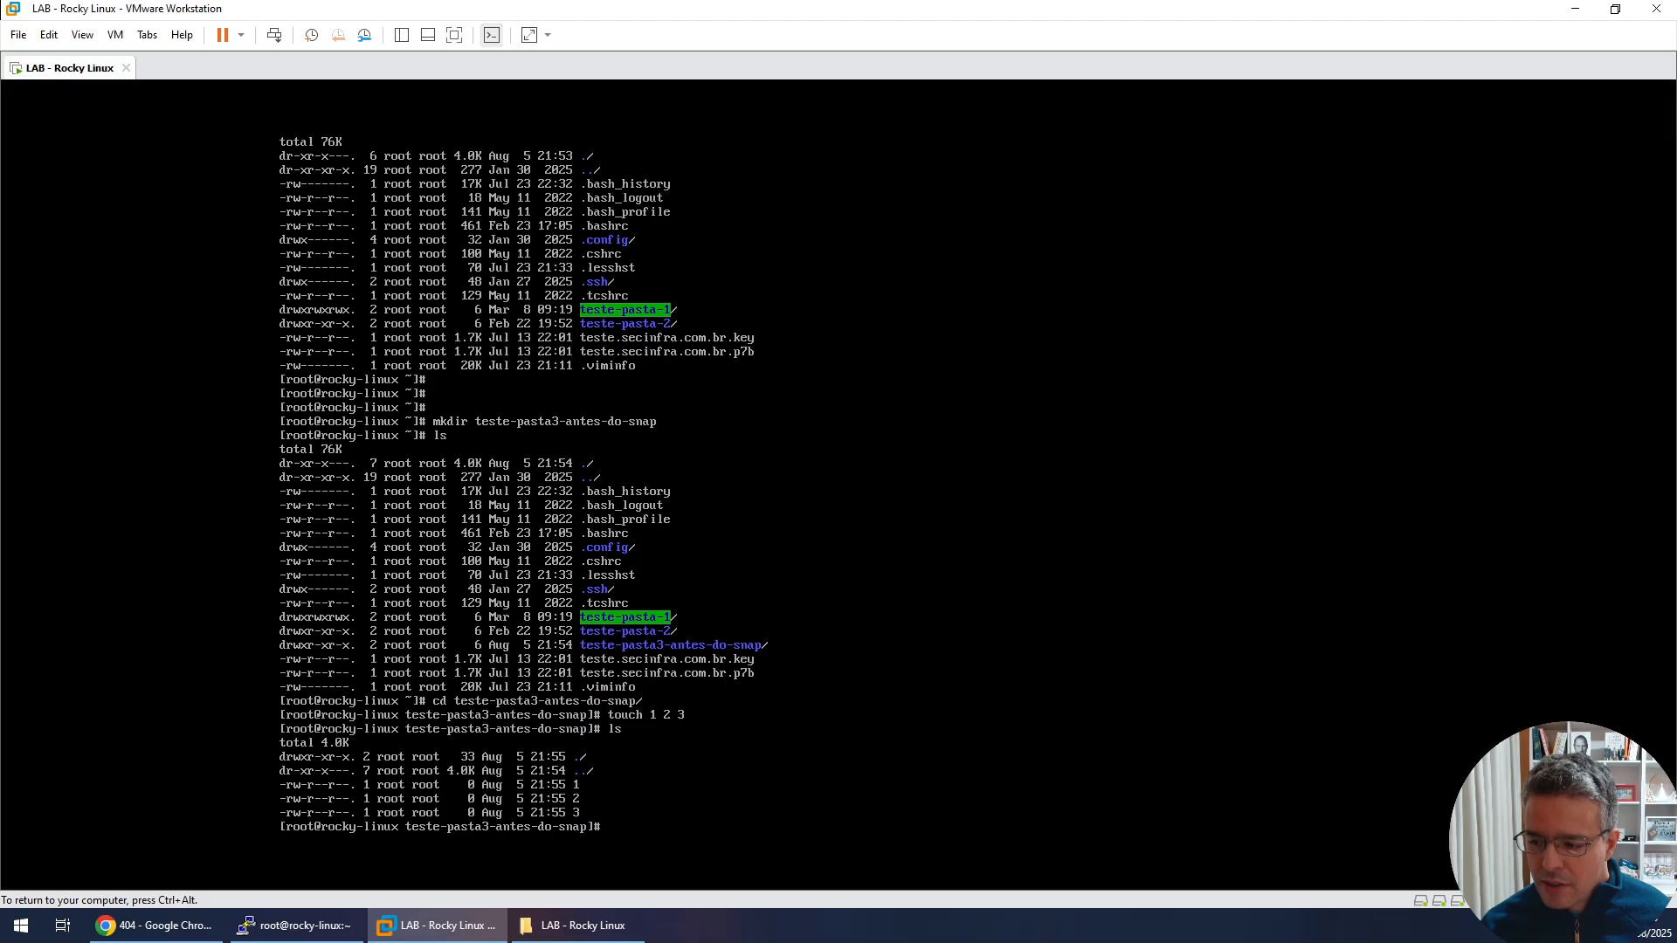
# Step: Take a virtual machine snapshot named teste-pasta3, described as "caso meus testes 4 e 5 deem problemas, voltarei para este snapshot"
pyautogui.hotkey('ctrl', 'alt')
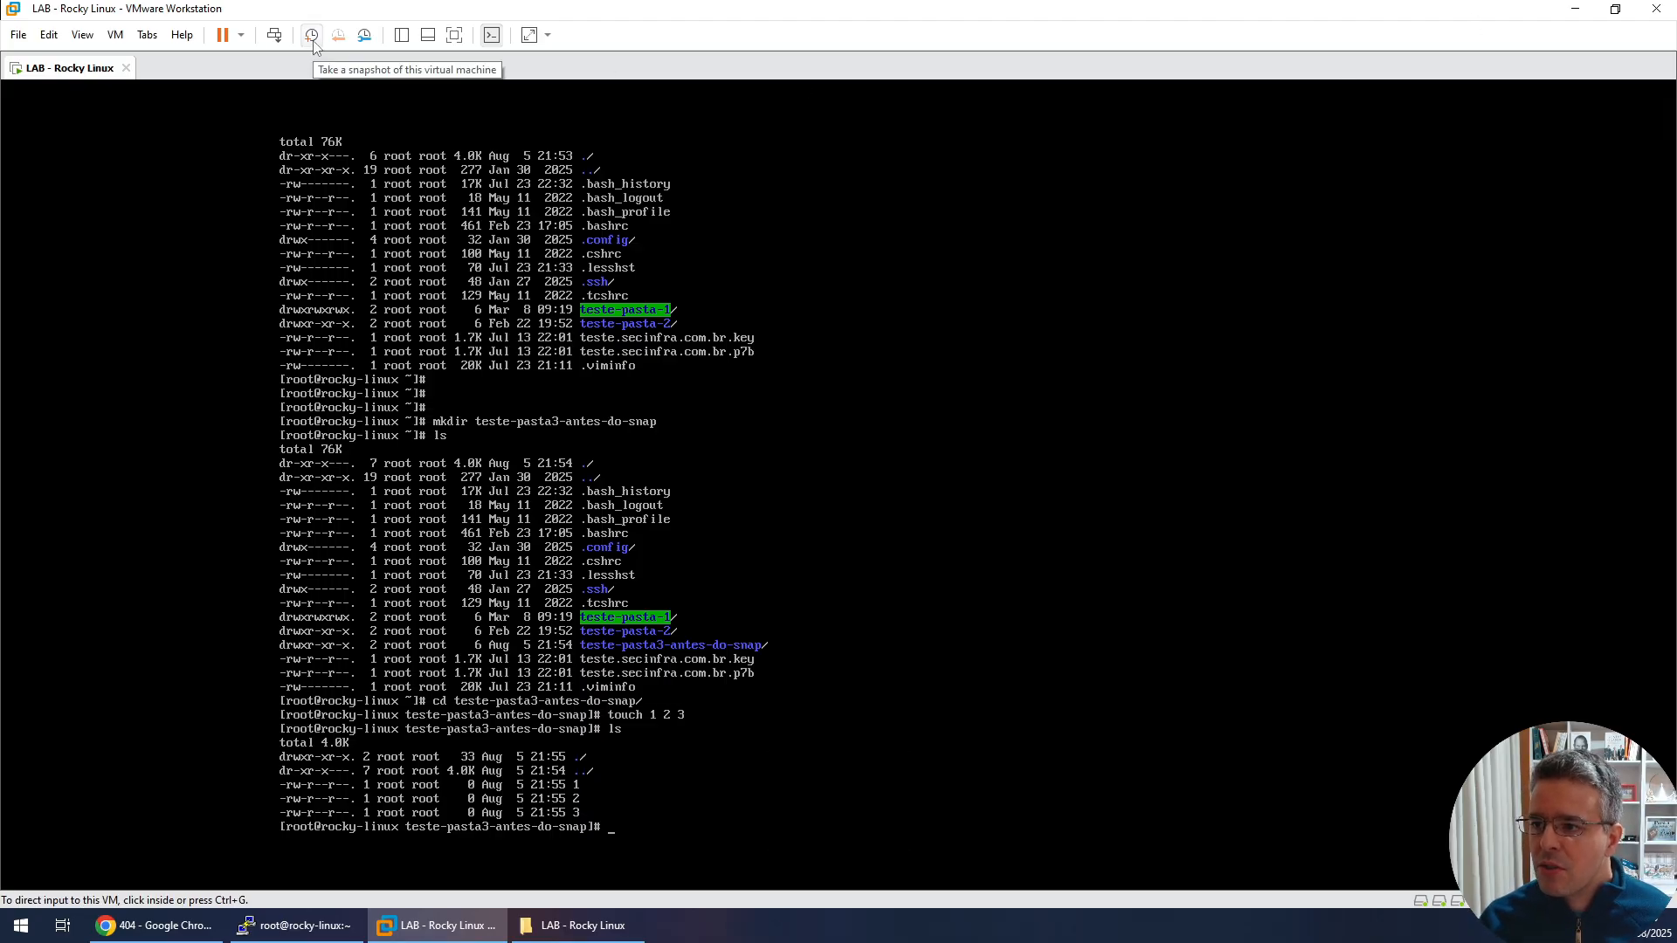
pyautogui.click(123, 41)
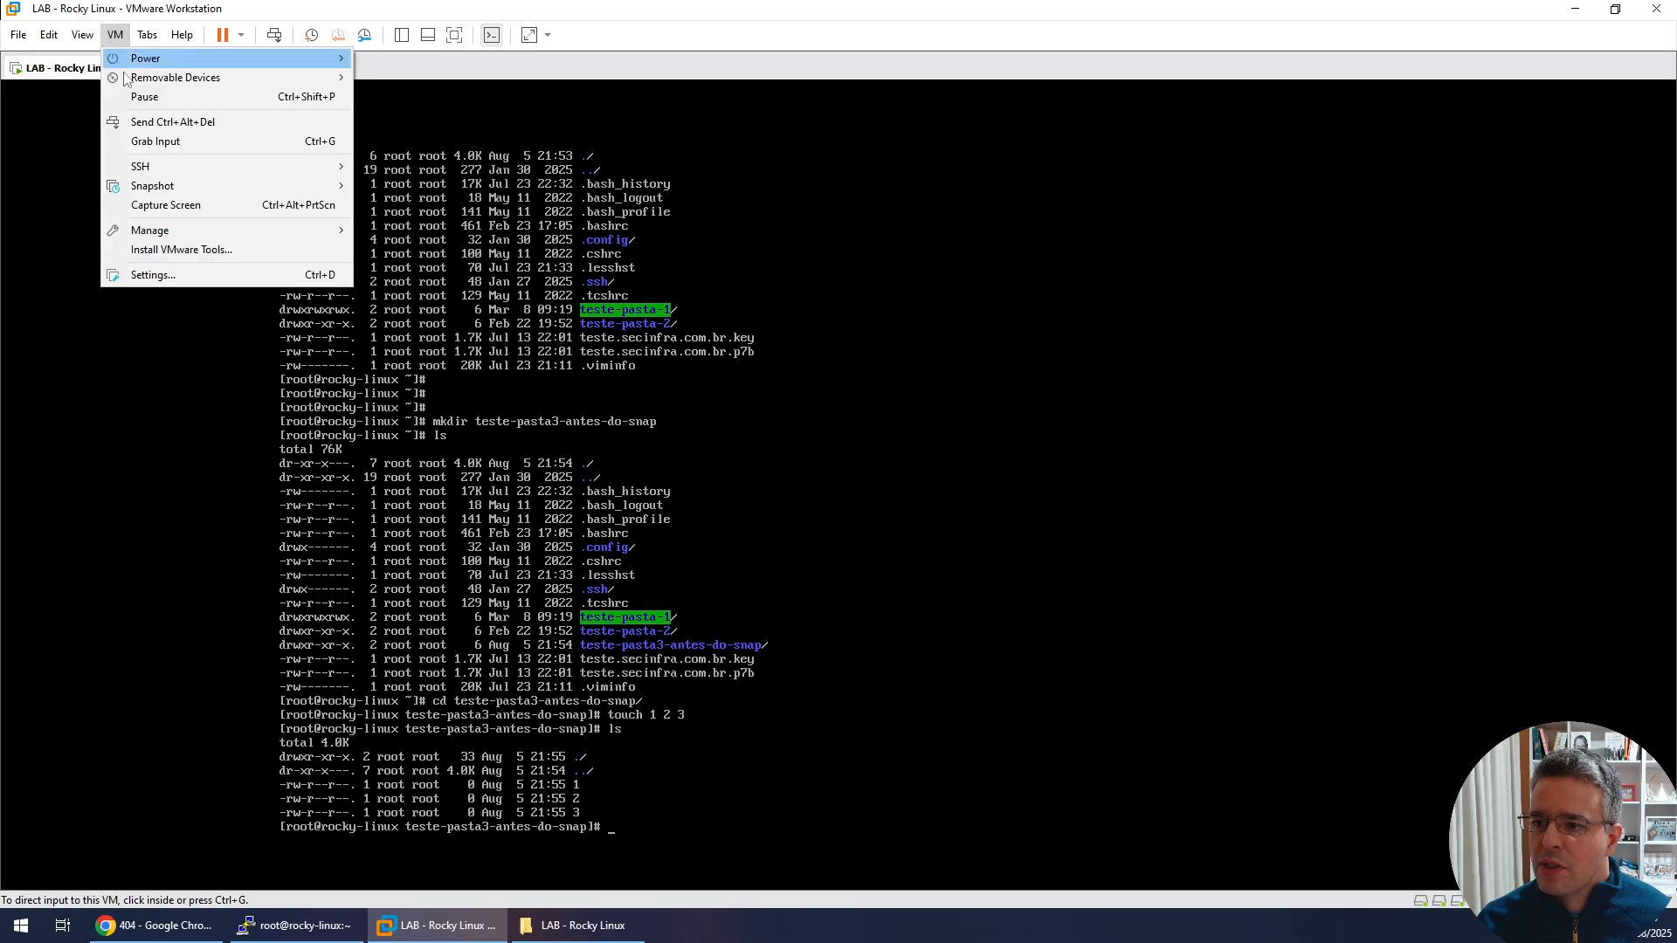
pyautogui.moveTo(153, 186)
pyautogui.click(377, 186)
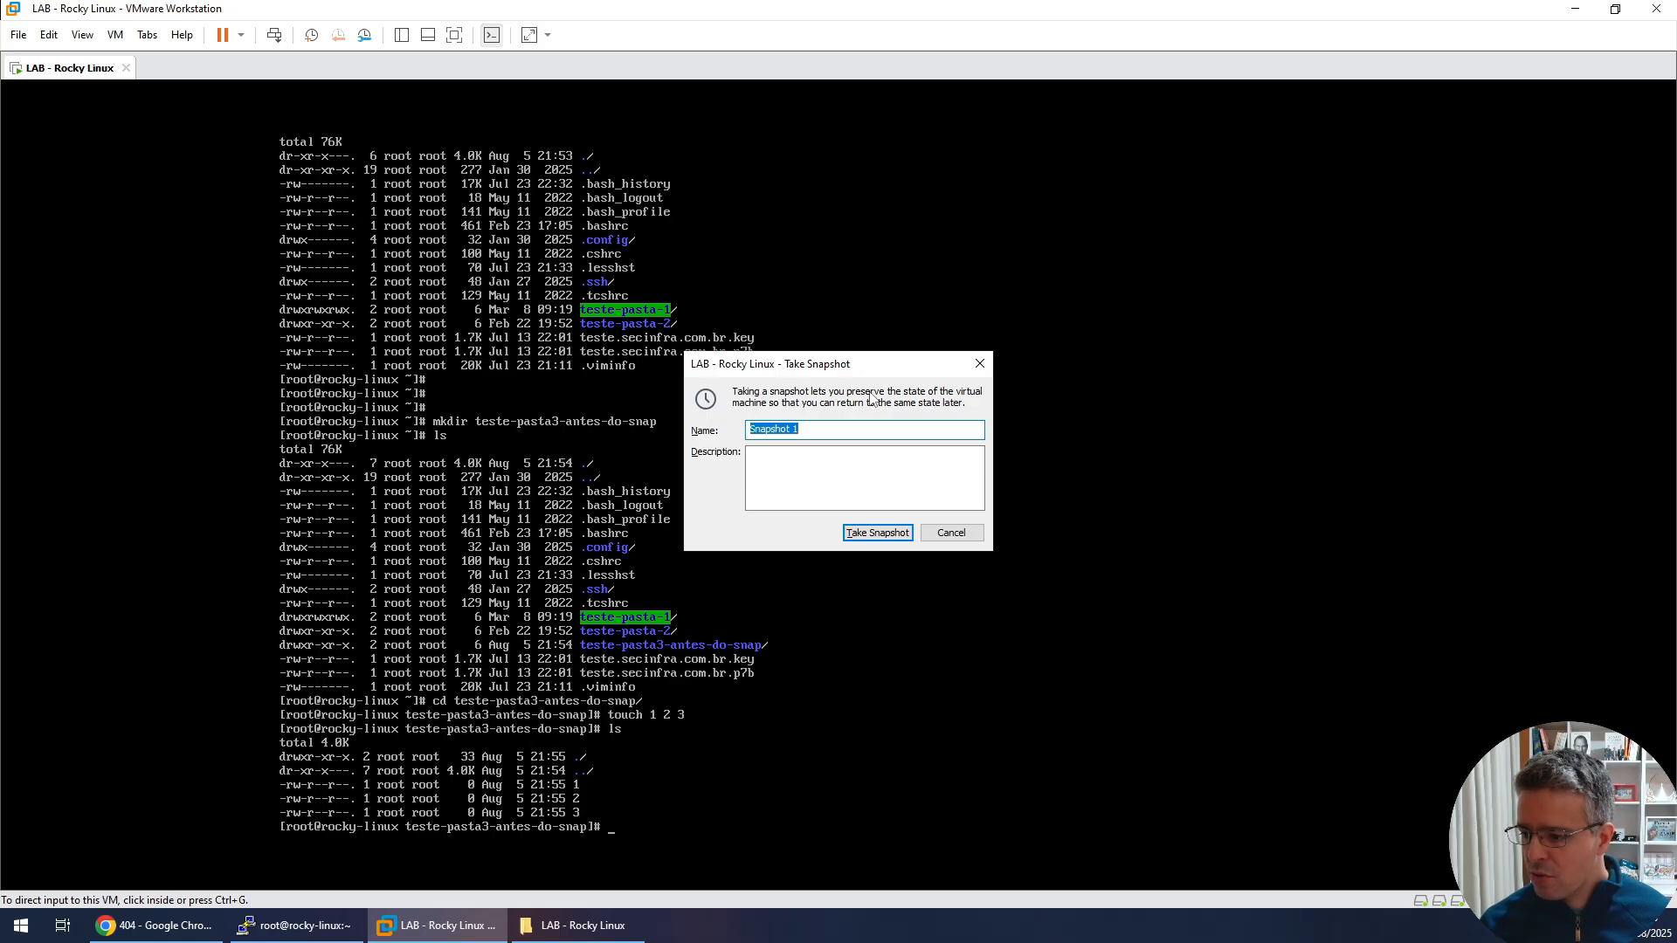
pyautogui.write('teste-pasta3')
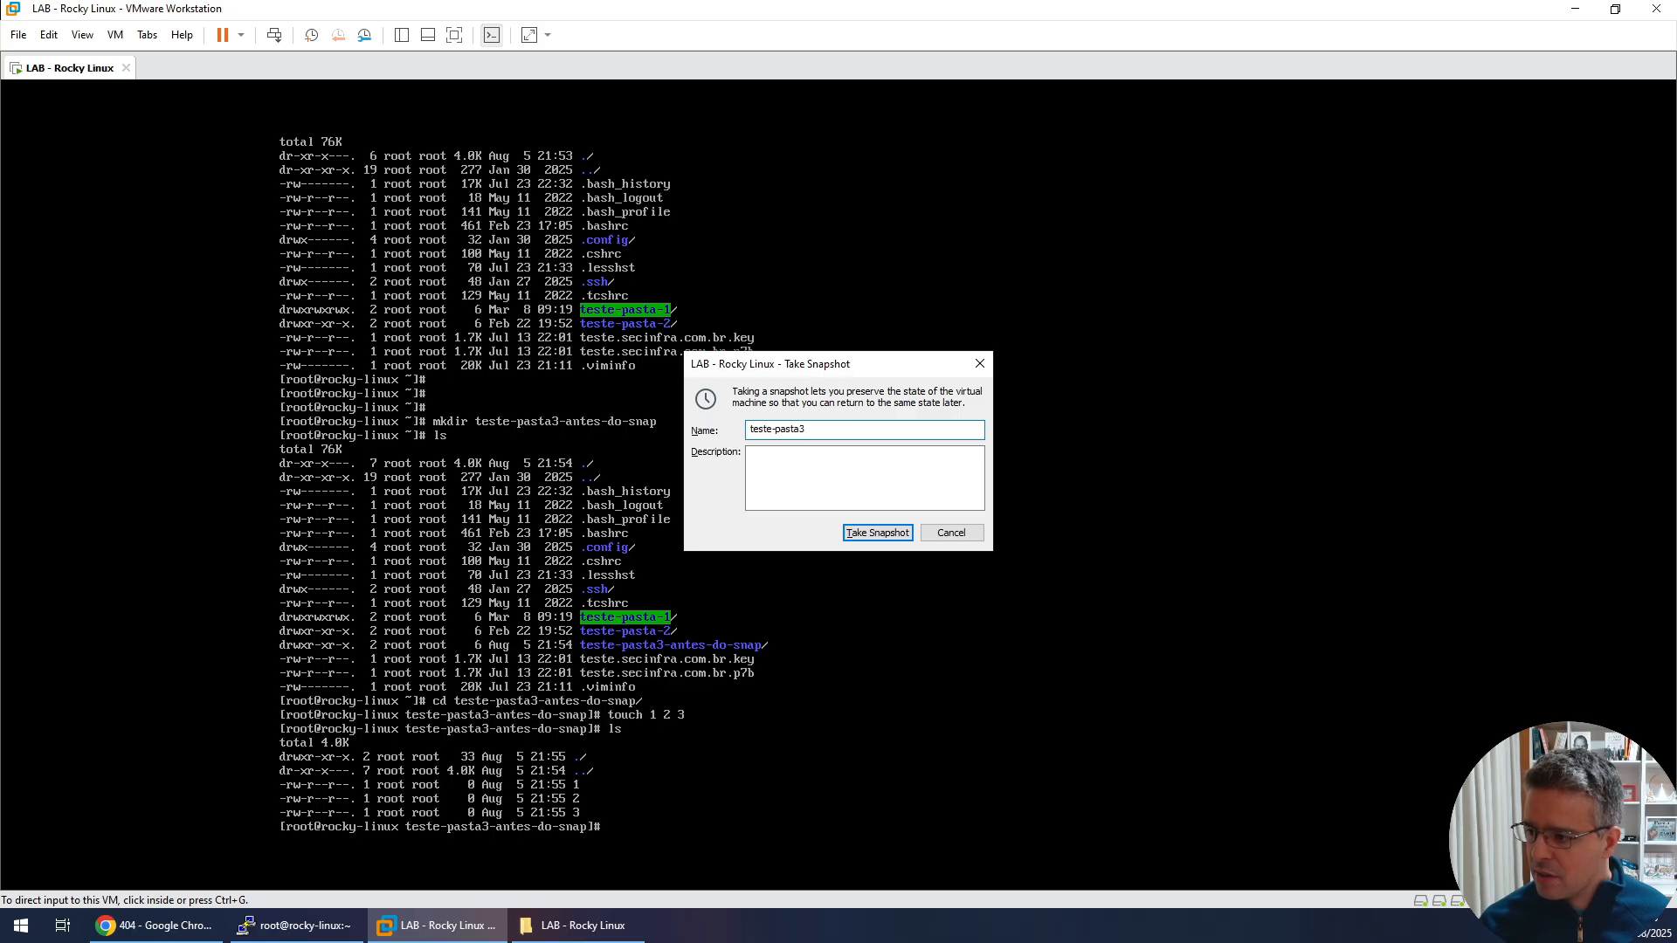
pyautogui.press('Tab')
pyautogui.write('caso')
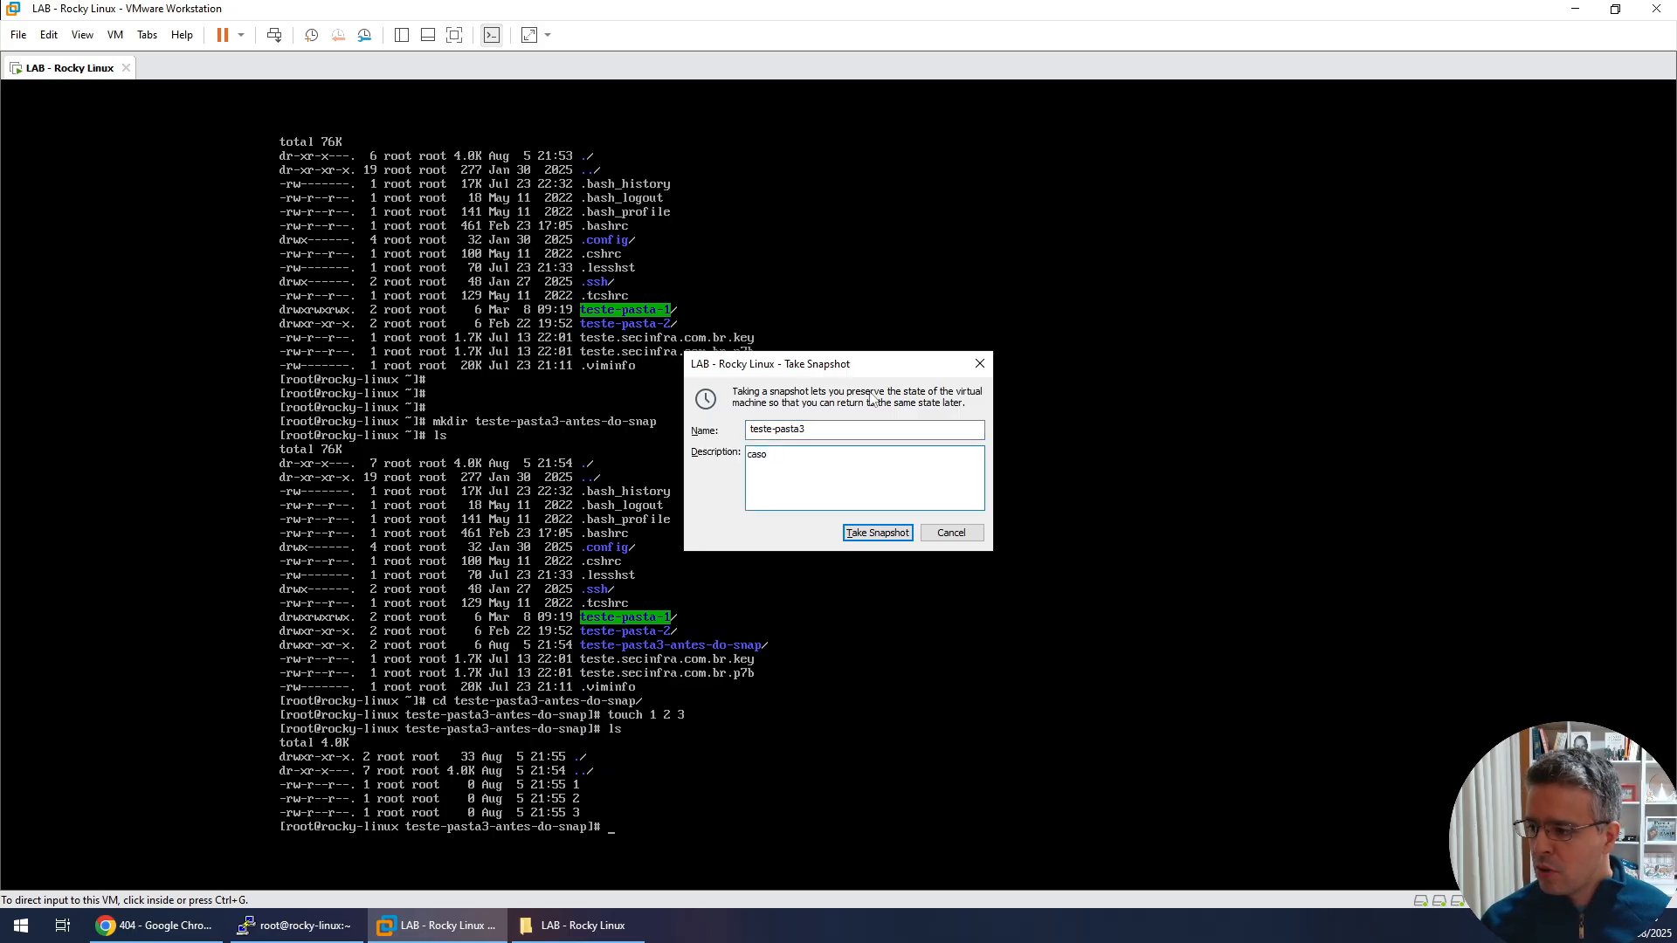
pyautogui.write(' meus te')
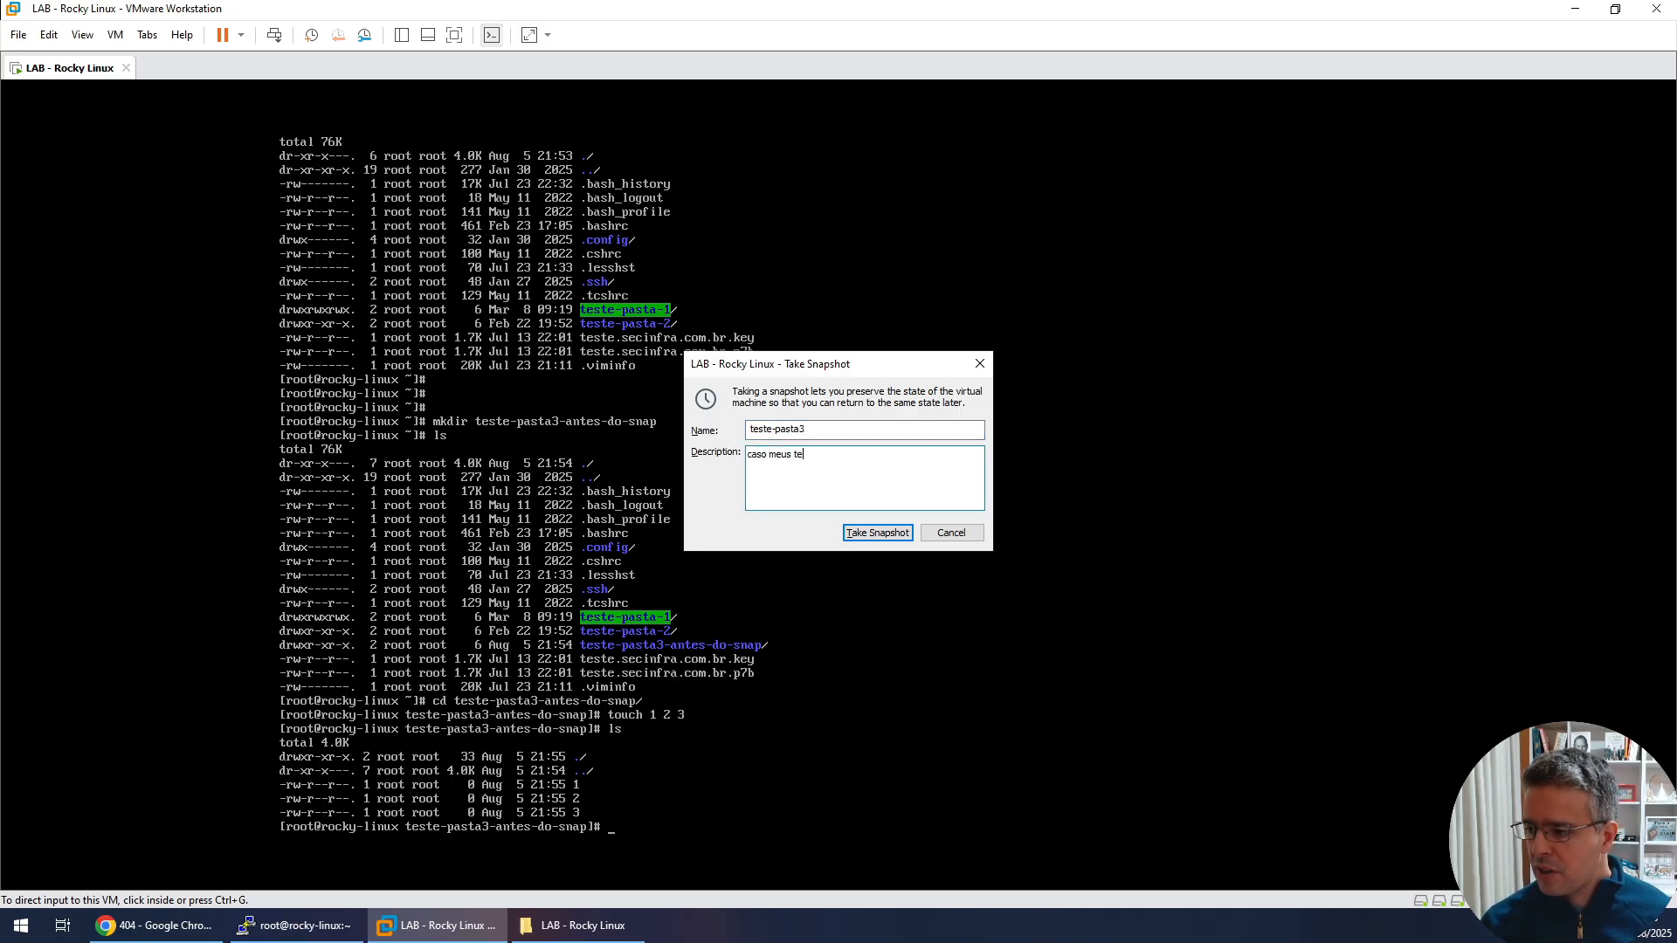
pyautogui.write('stes 4 e 5 ')
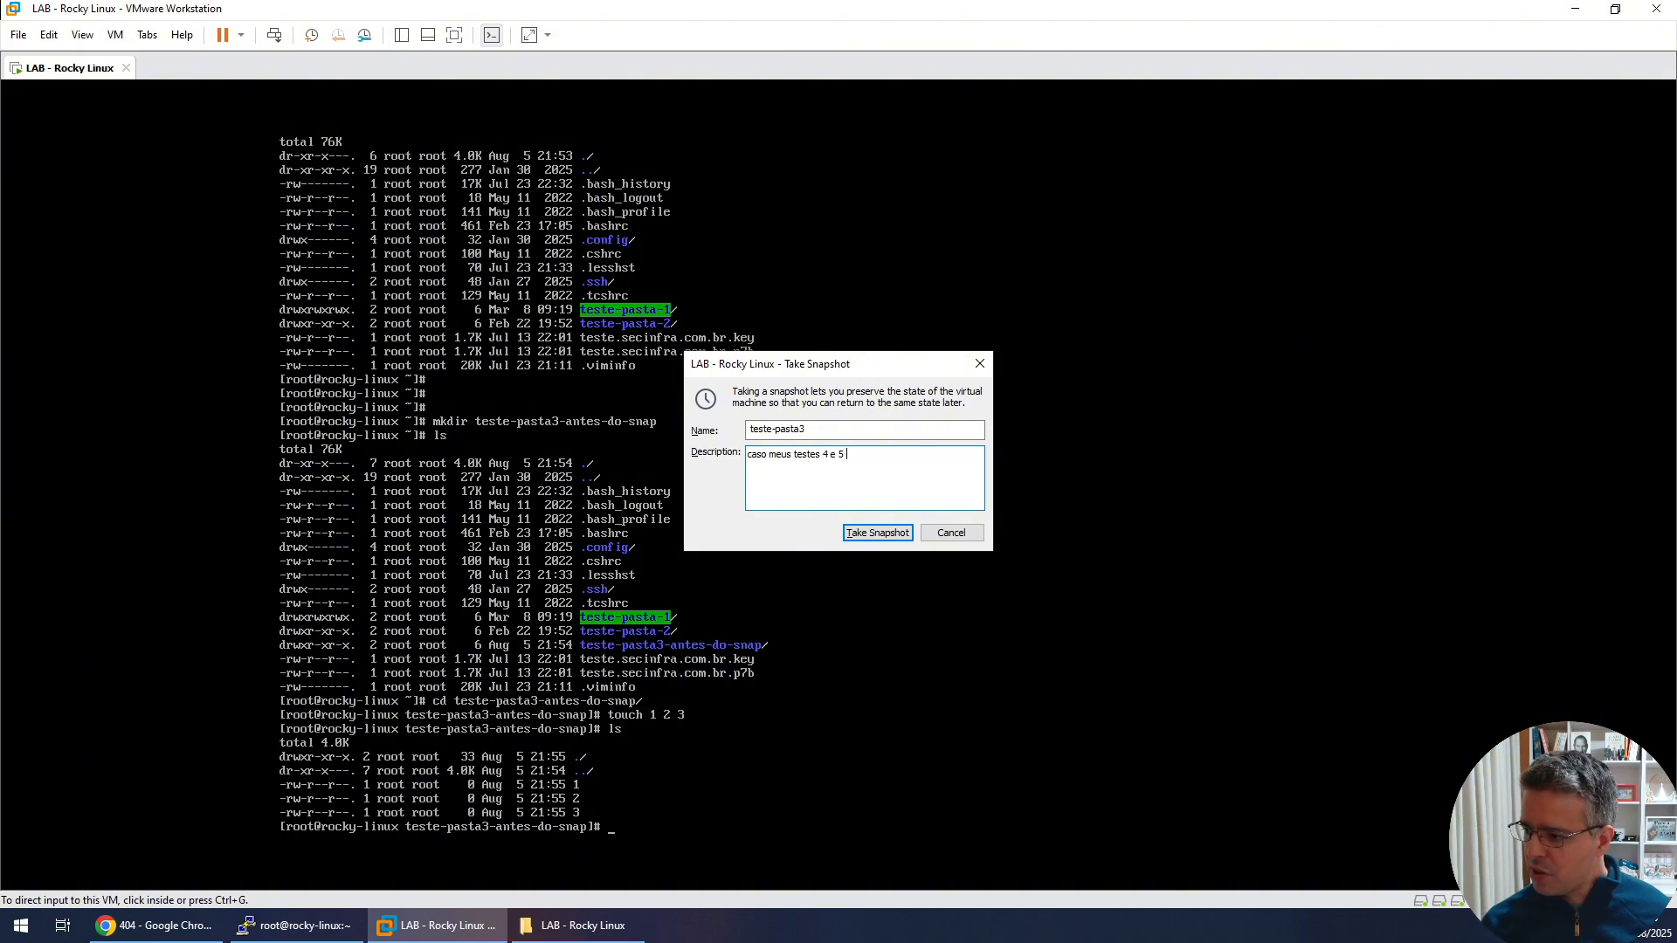
pyautogui.write('deem probl')
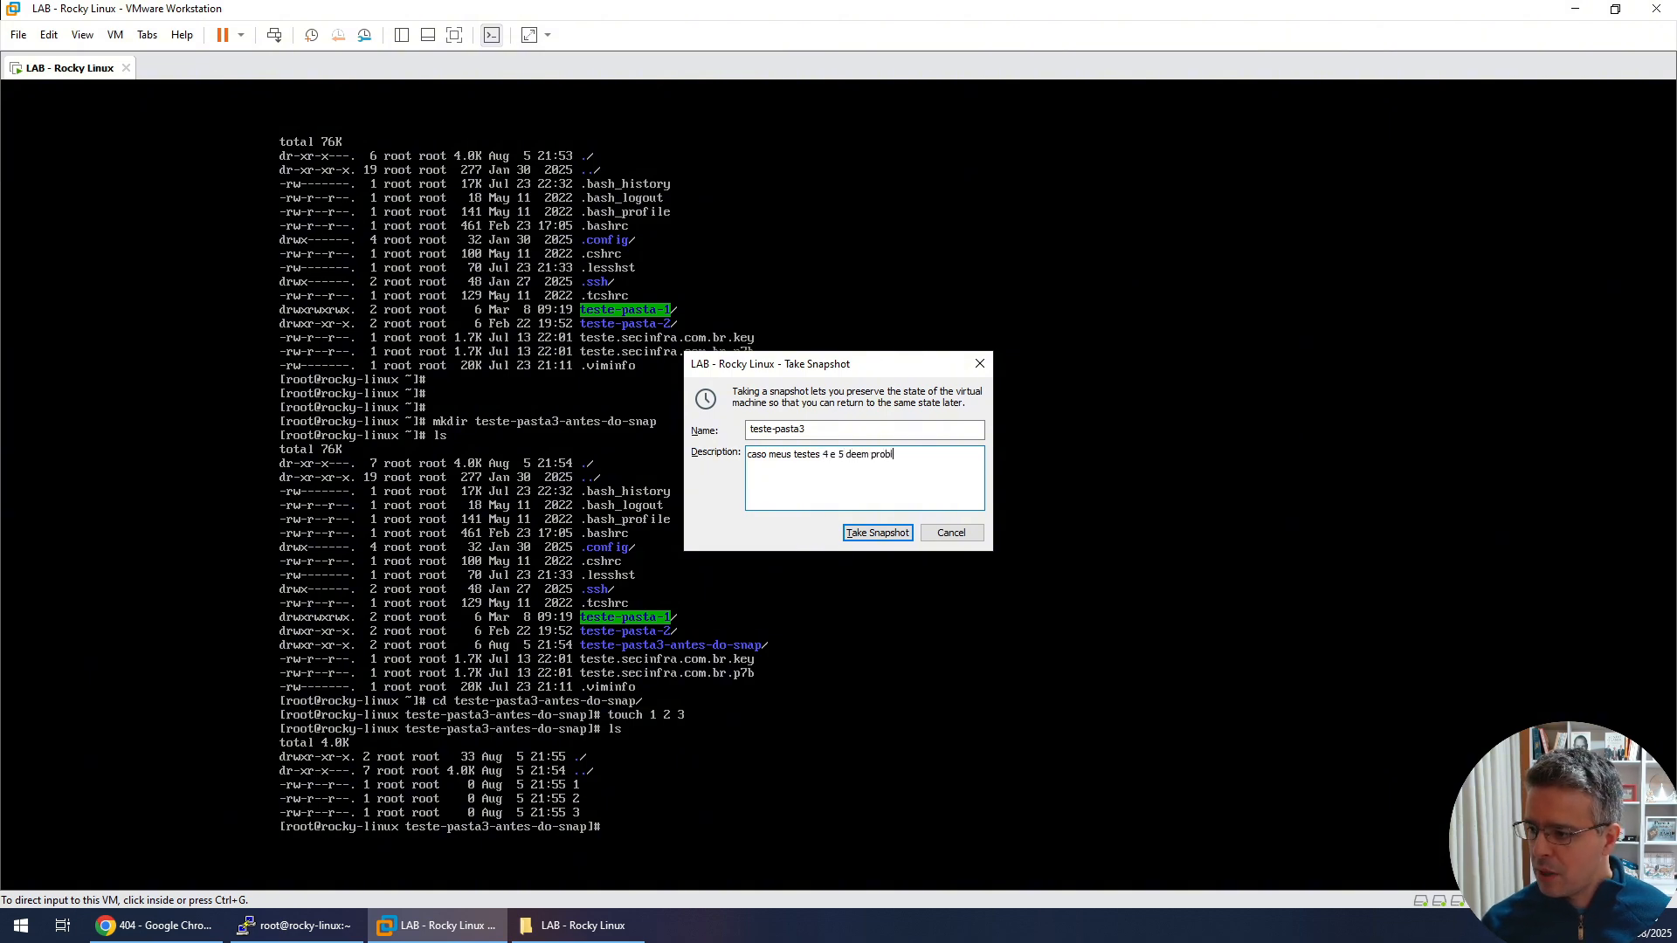
pyautogui.write('emas, voltarei para es')
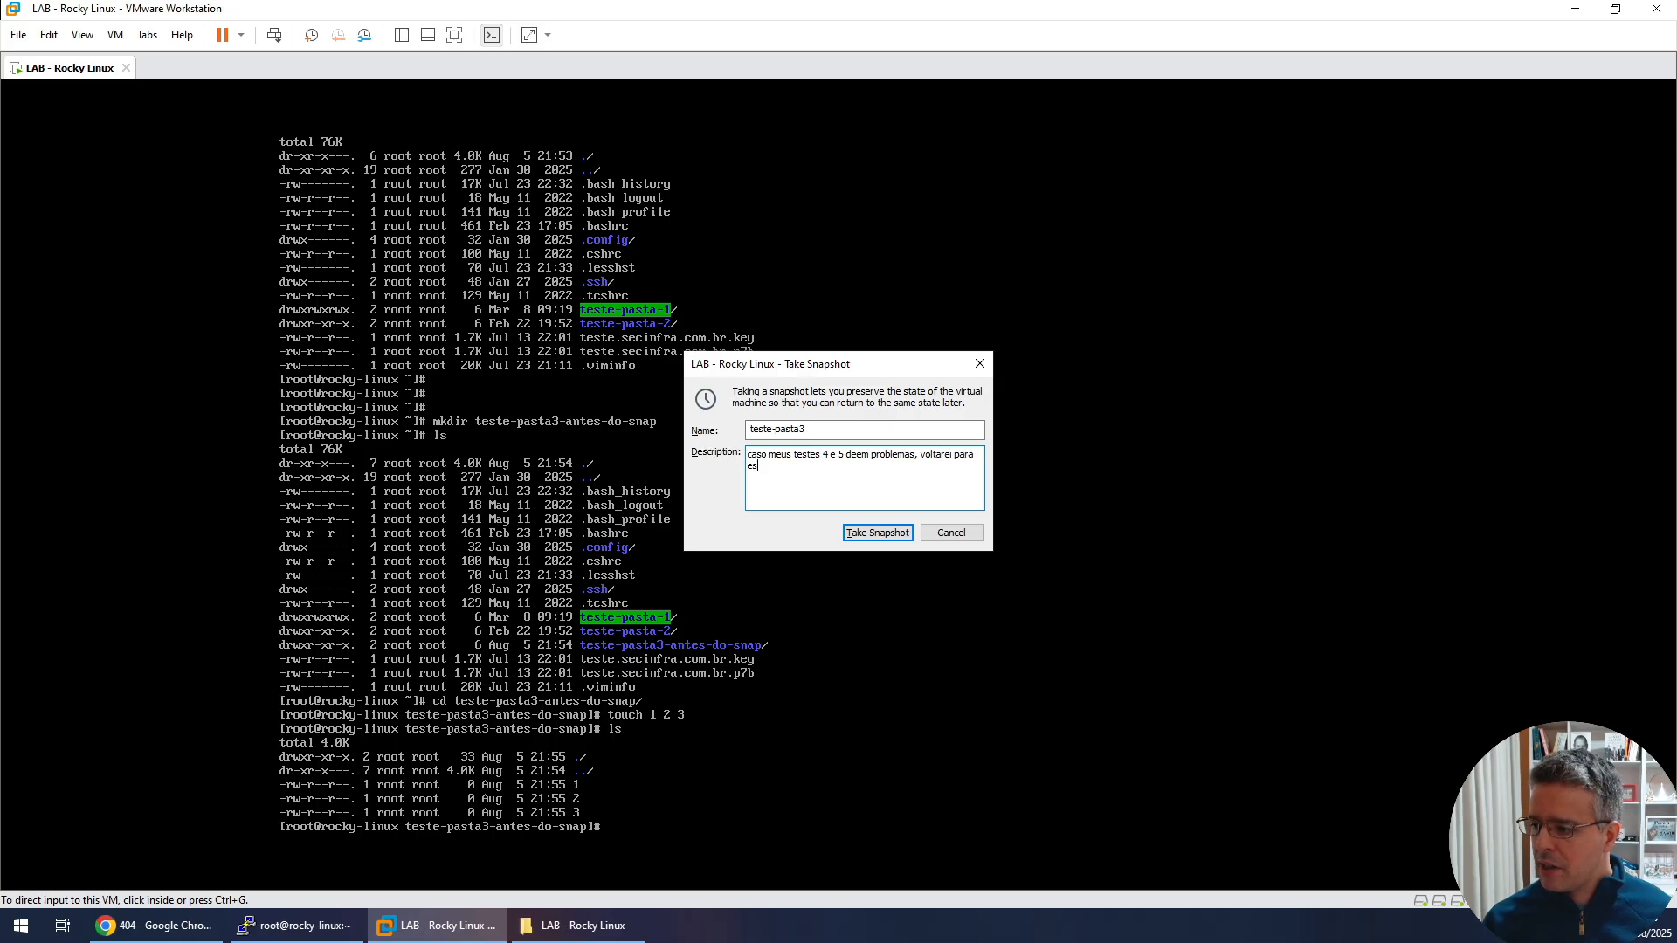
pyautogui.write('te snapshot')
pyautogui.click(879, 534)
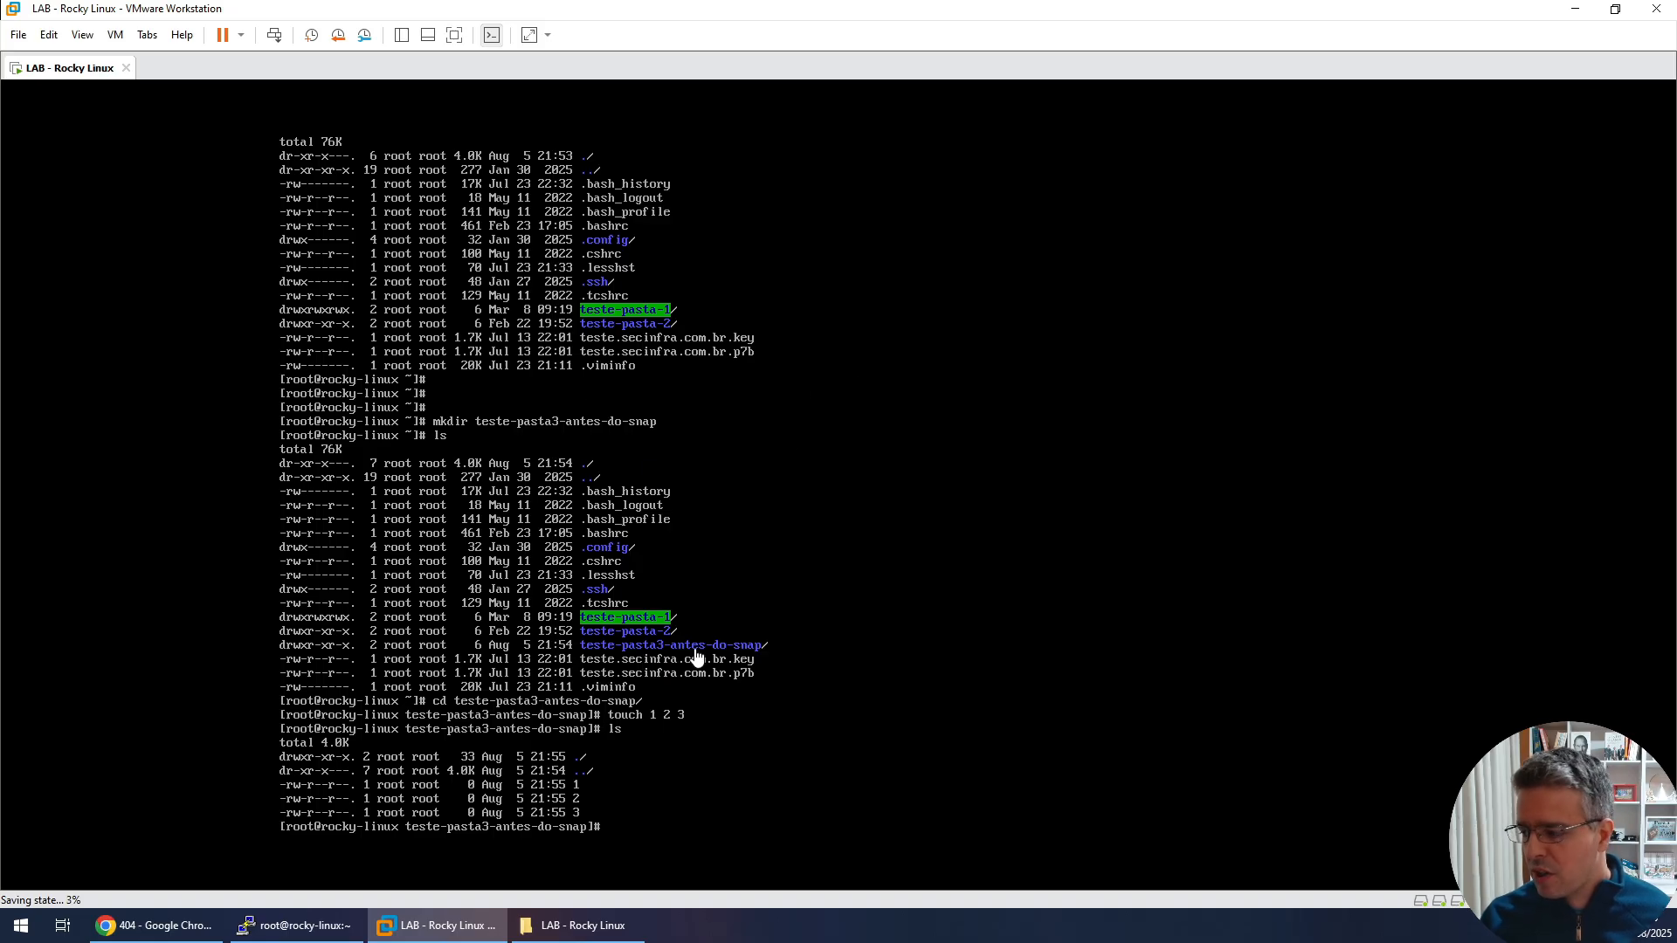
# Step: Open the Snapshot Manager and view where teste-pasta3 sits relative to the machine's current state
pyautogui.click(113, 35)
pyautogui.moveTo(214, 187)
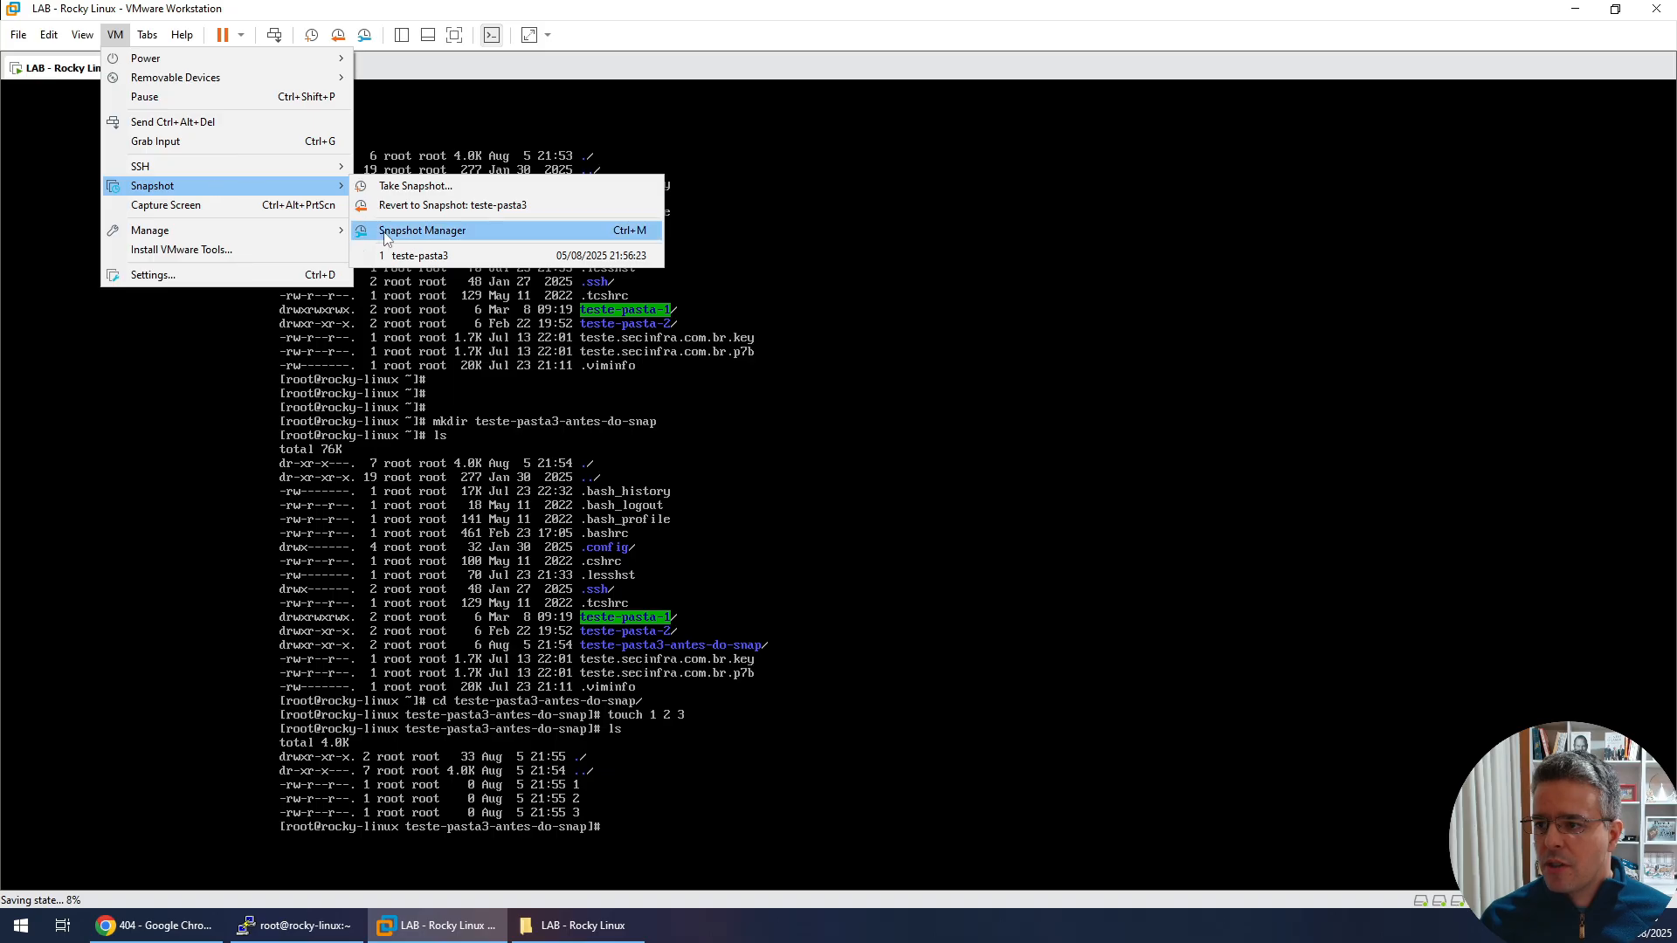
pyautogui.click(442, 231)
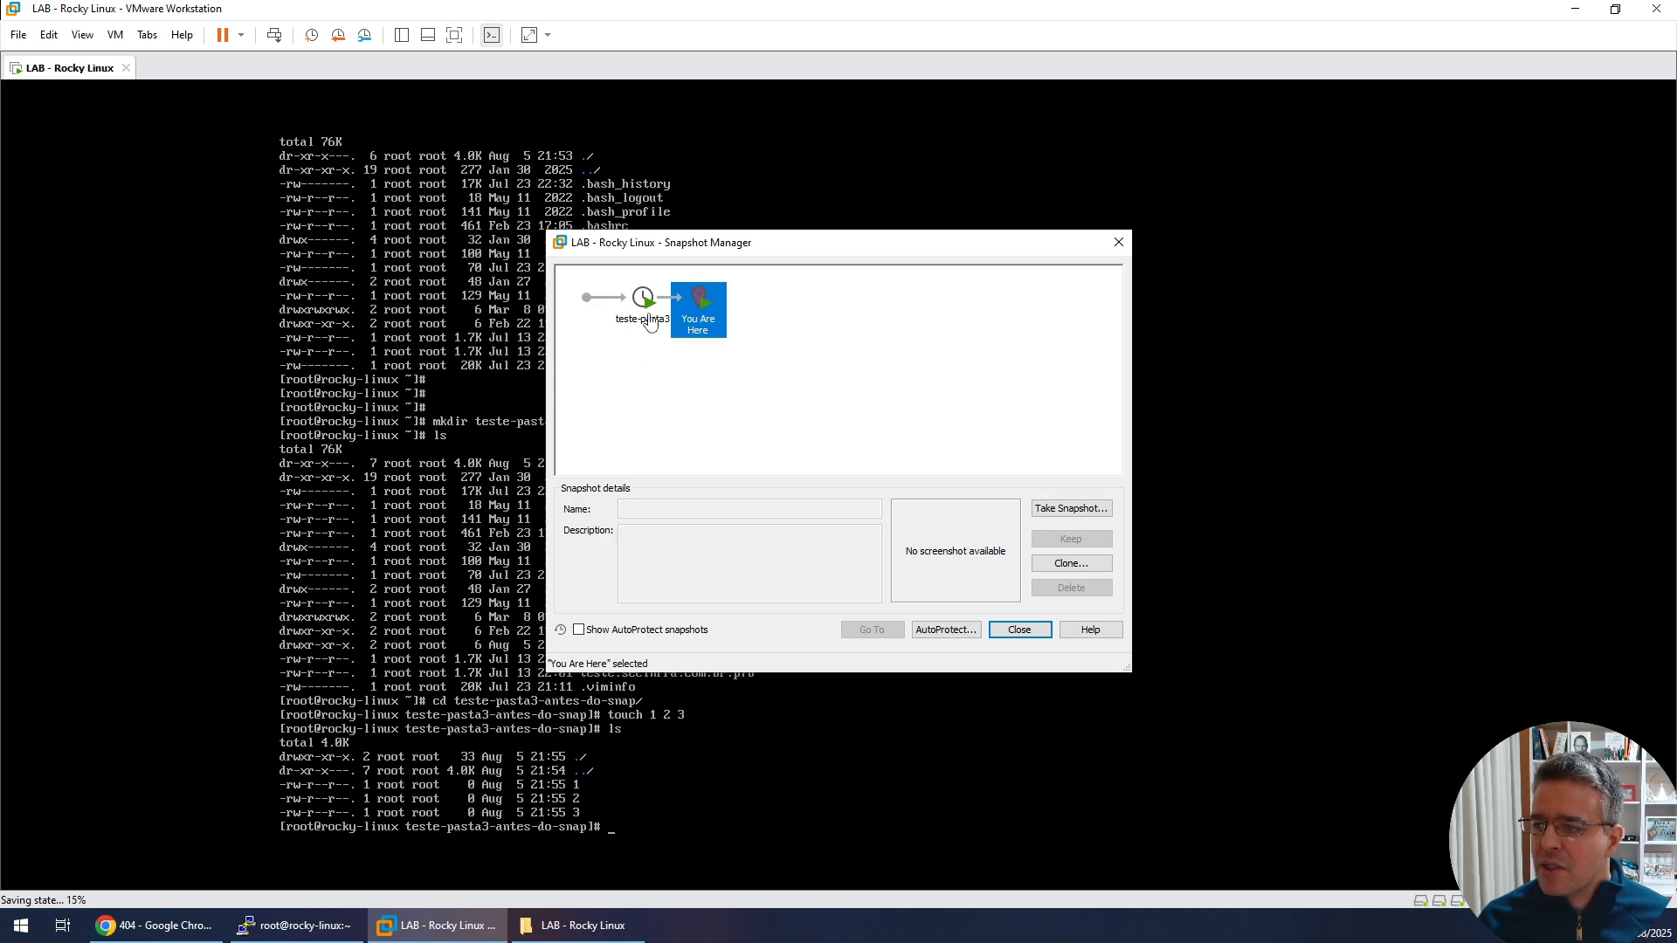
pyautogui.moveTo(636, 306)
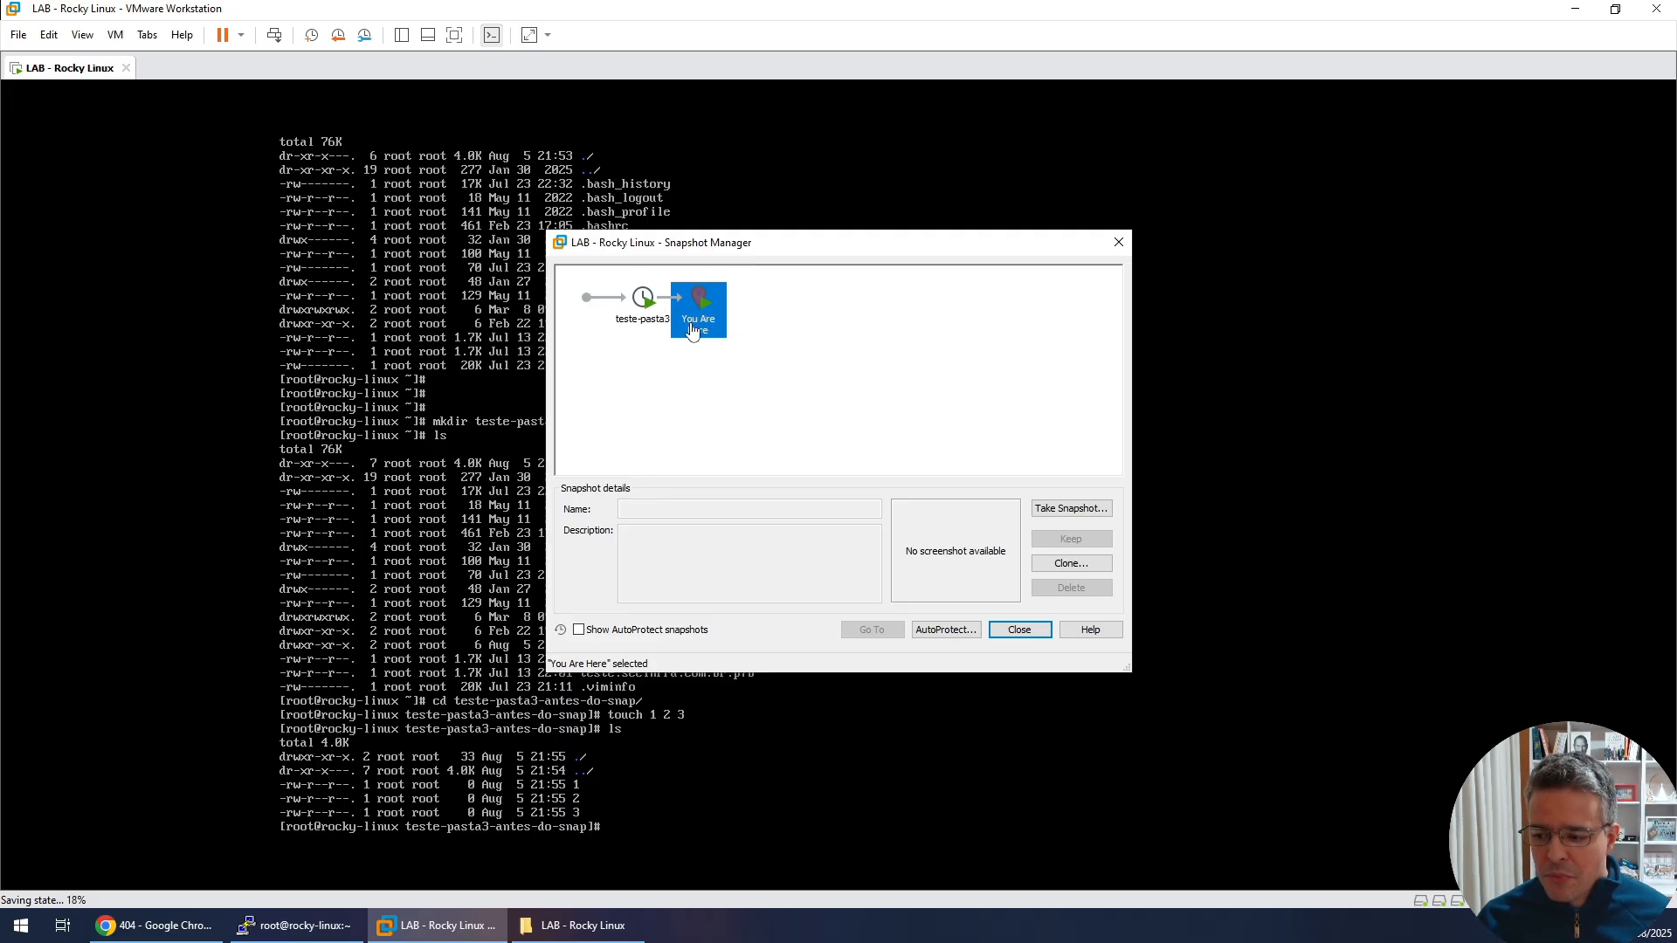
# Step: Switch to File Explorer, compare the LAB - Rocky Linux base .vmdk files with their -000001 disk files, and close the folder window
pyautogui.click(576, 925)
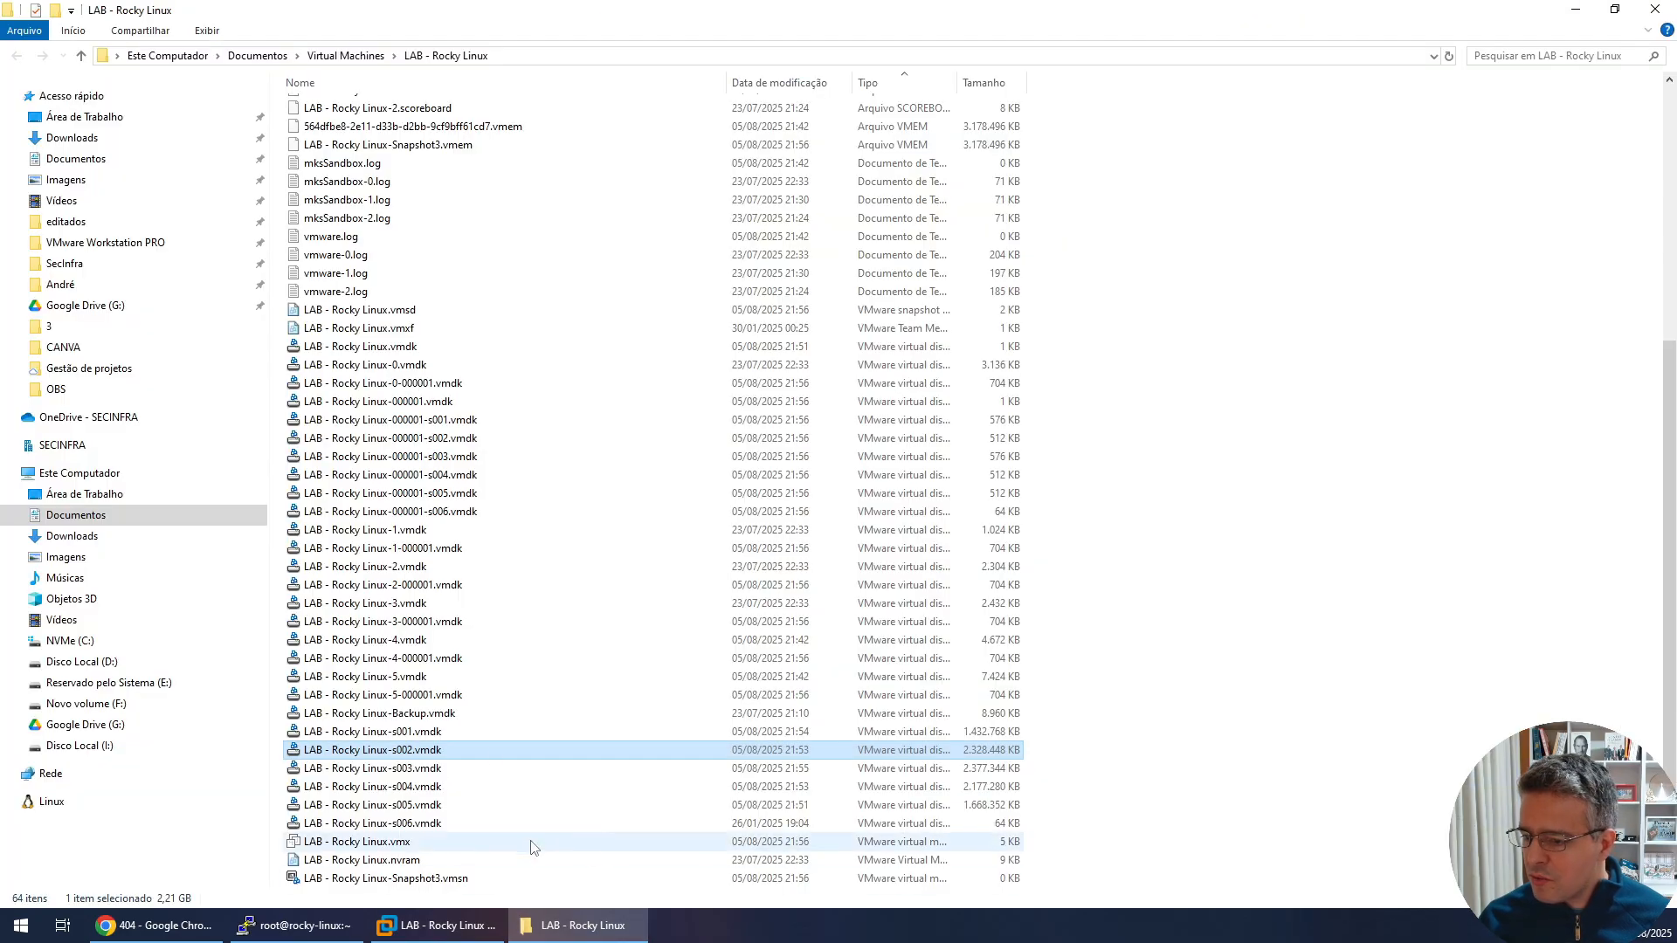
pyautogui.click(413, 386)
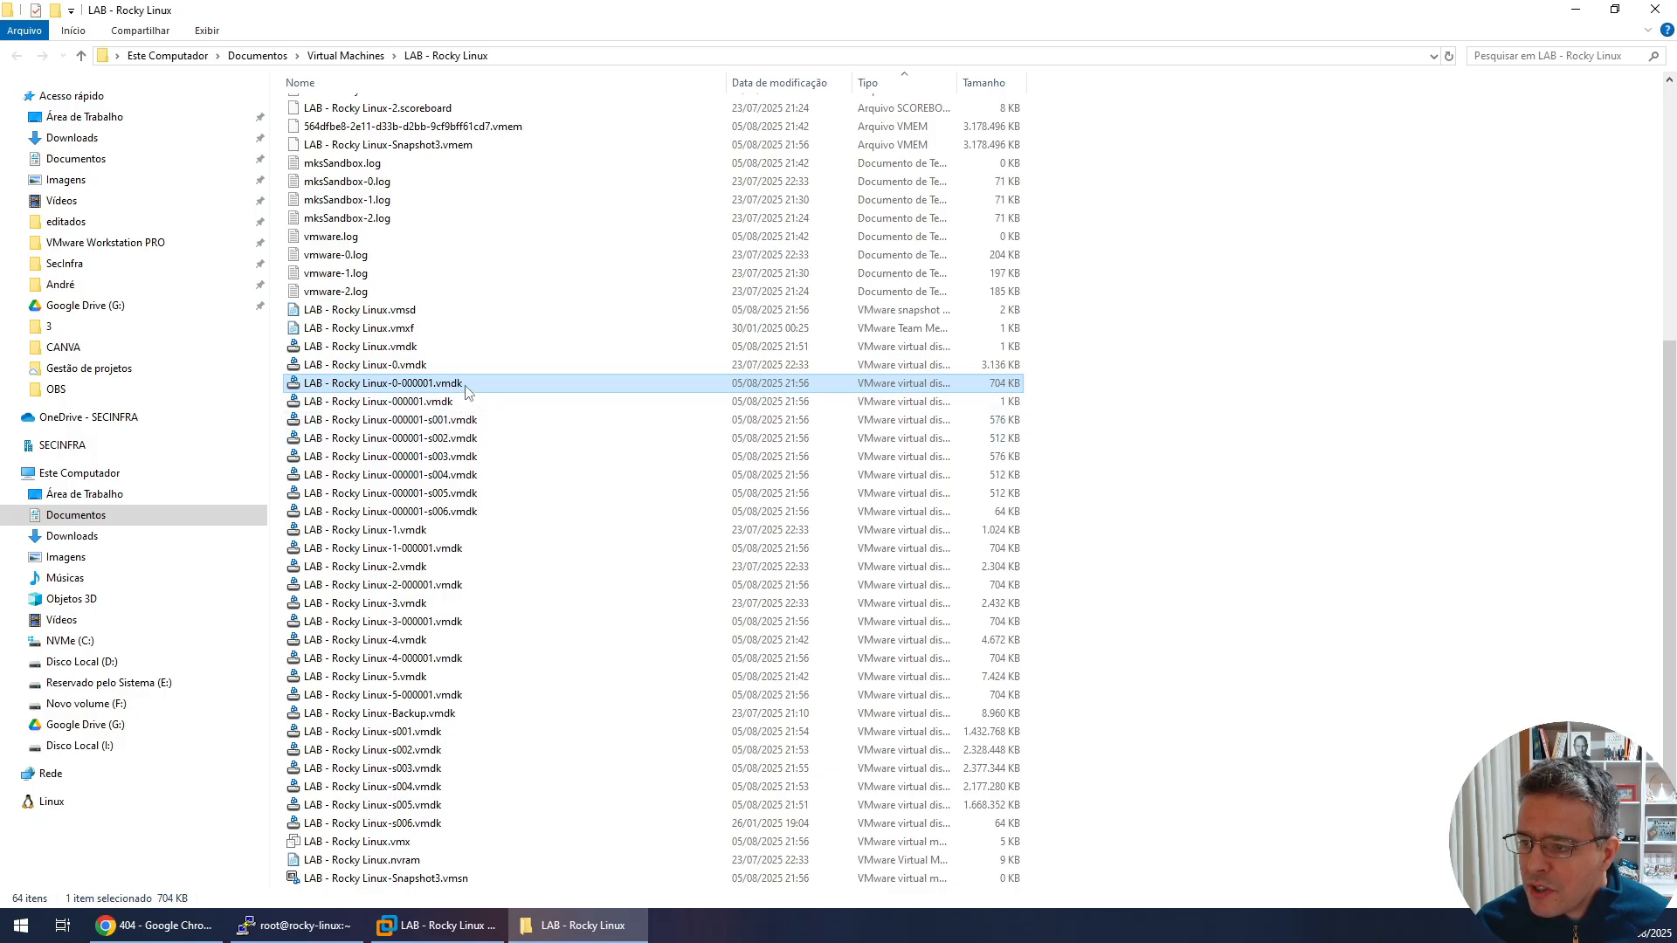
pyautogui.click(420, 367)
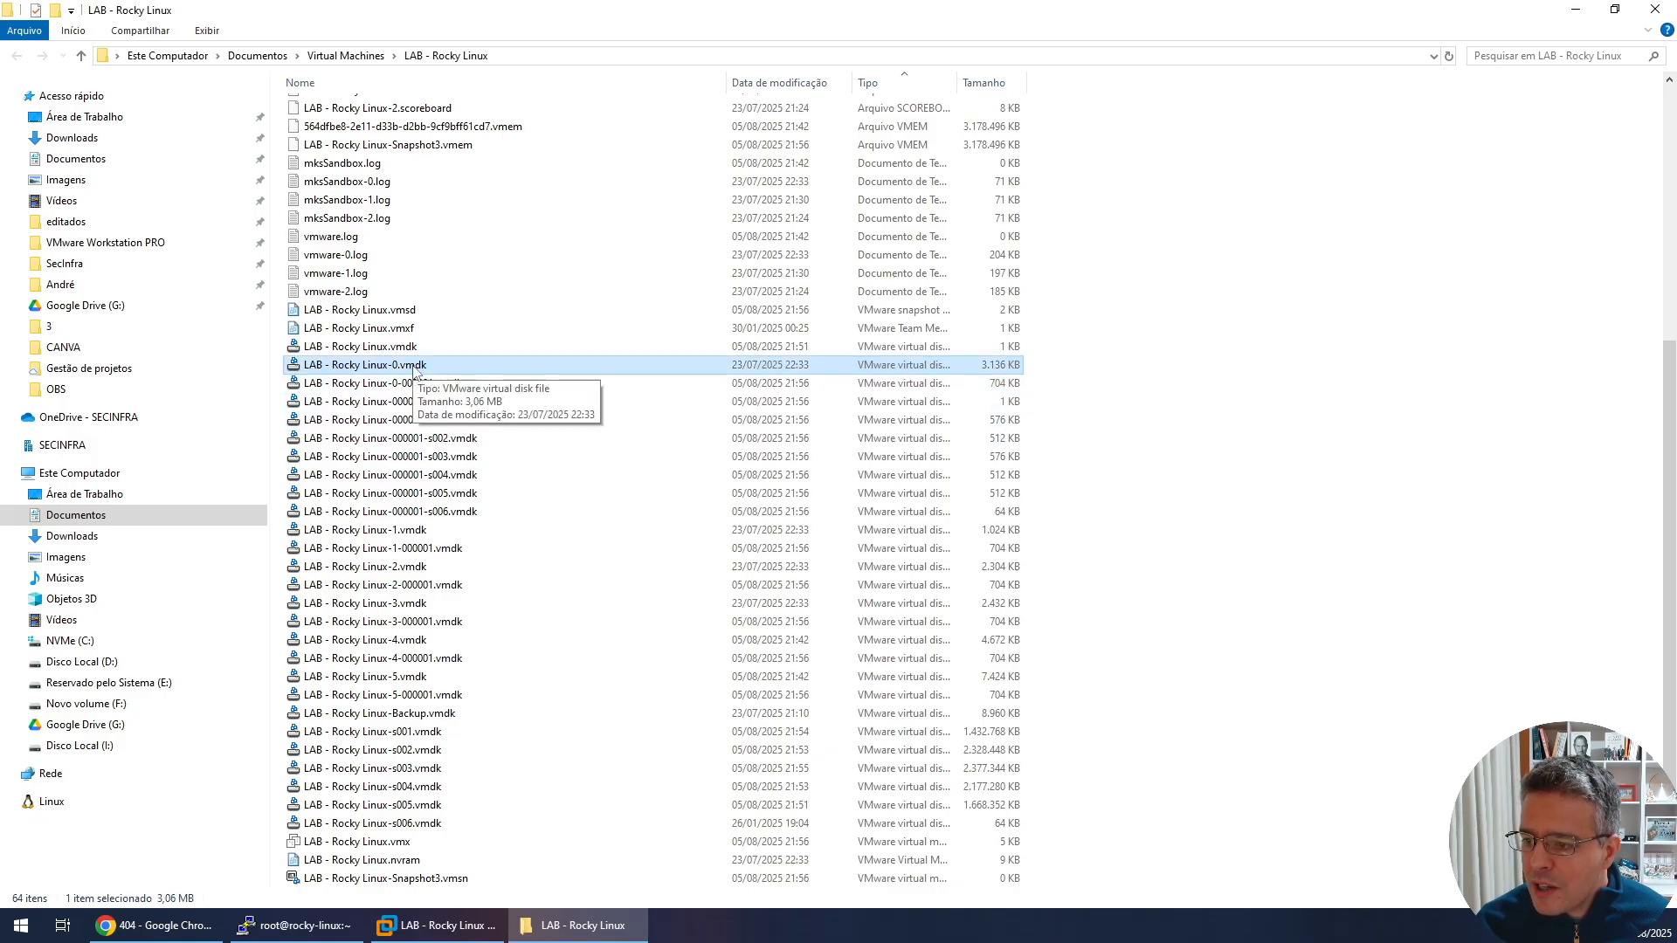
pyautogui.click(384, 531)
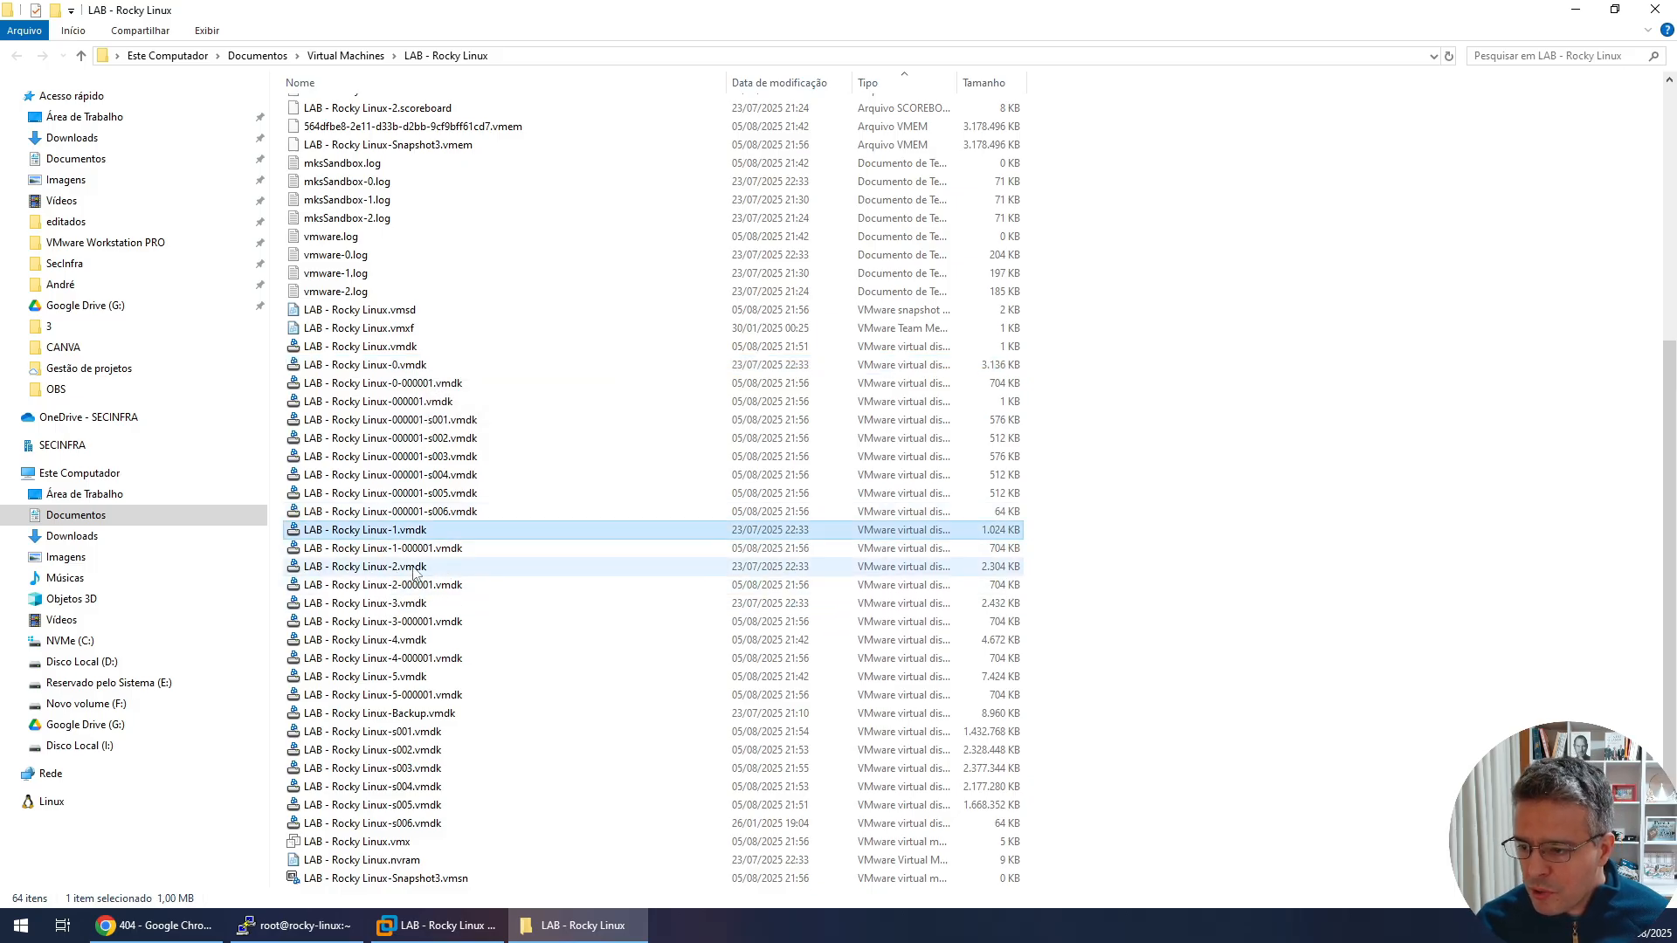
pyautogui.click(400, 568)
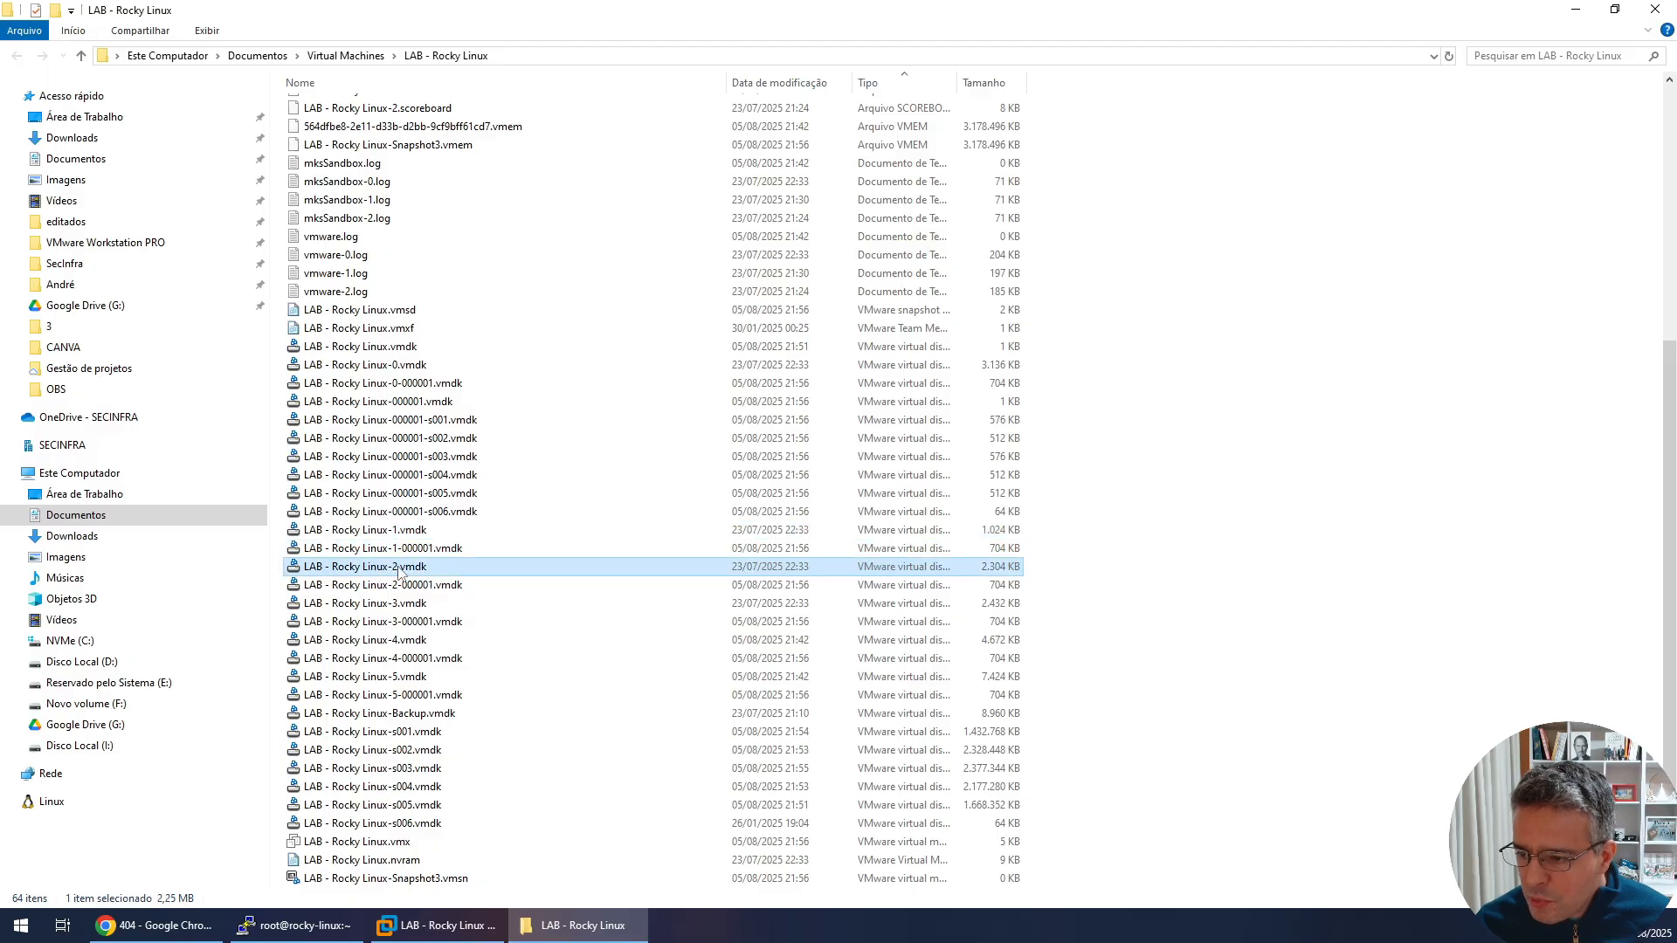
pyautogui.click(402, 623)
pyautogui.click(401, 645)
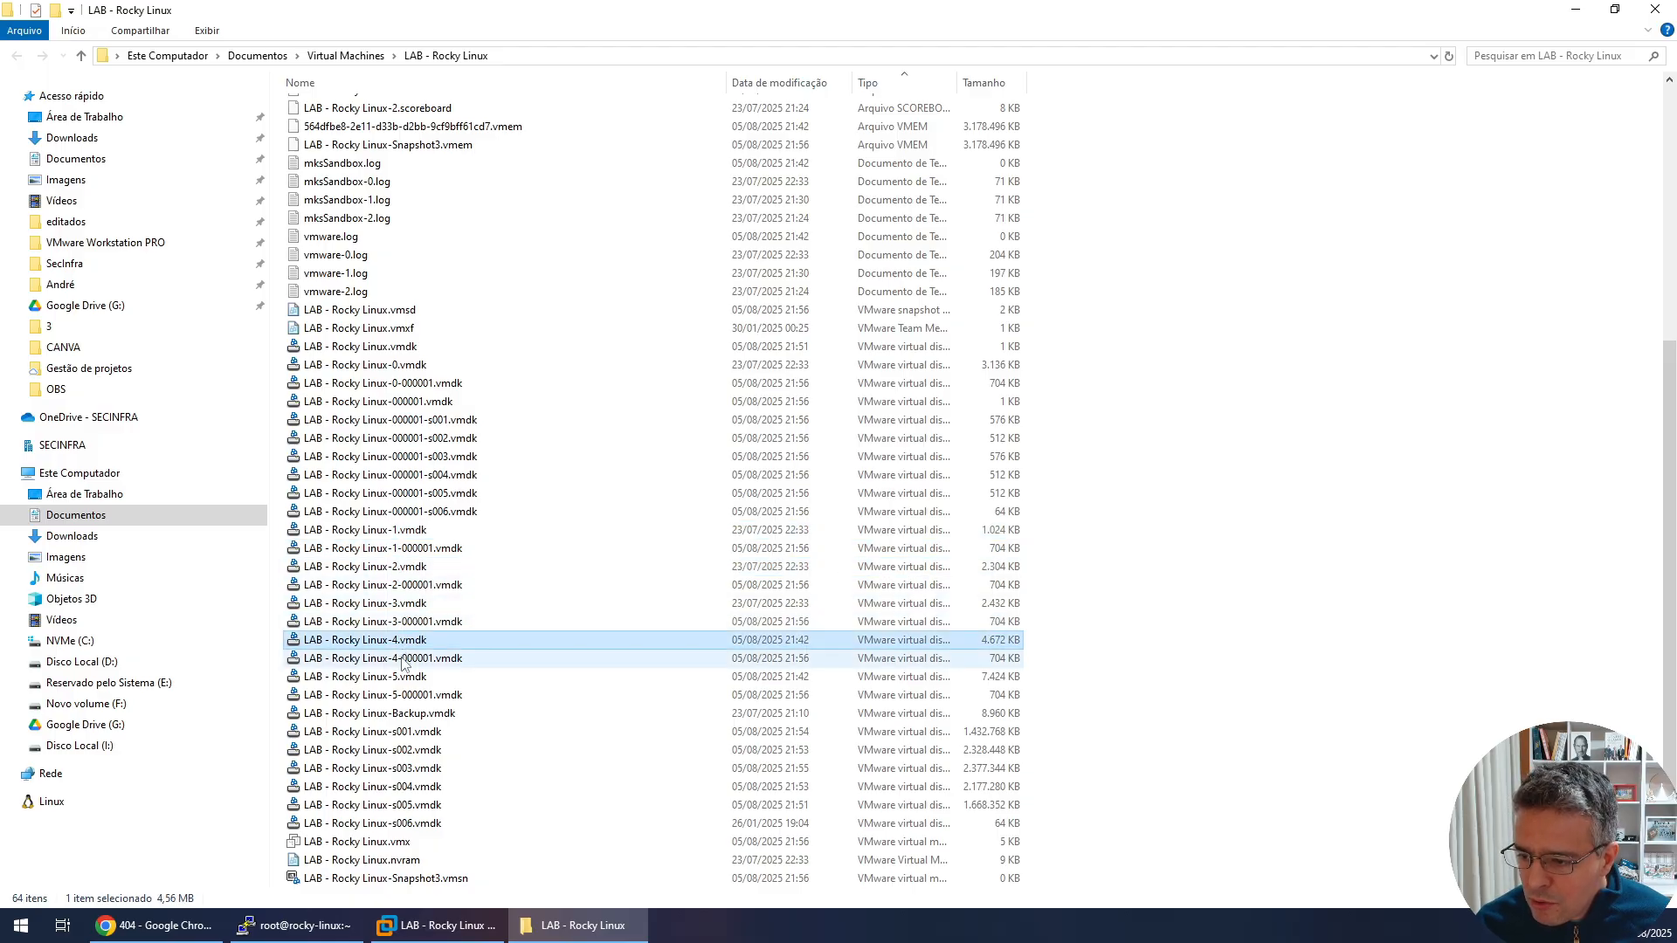
pyautogui.click(399, 678)
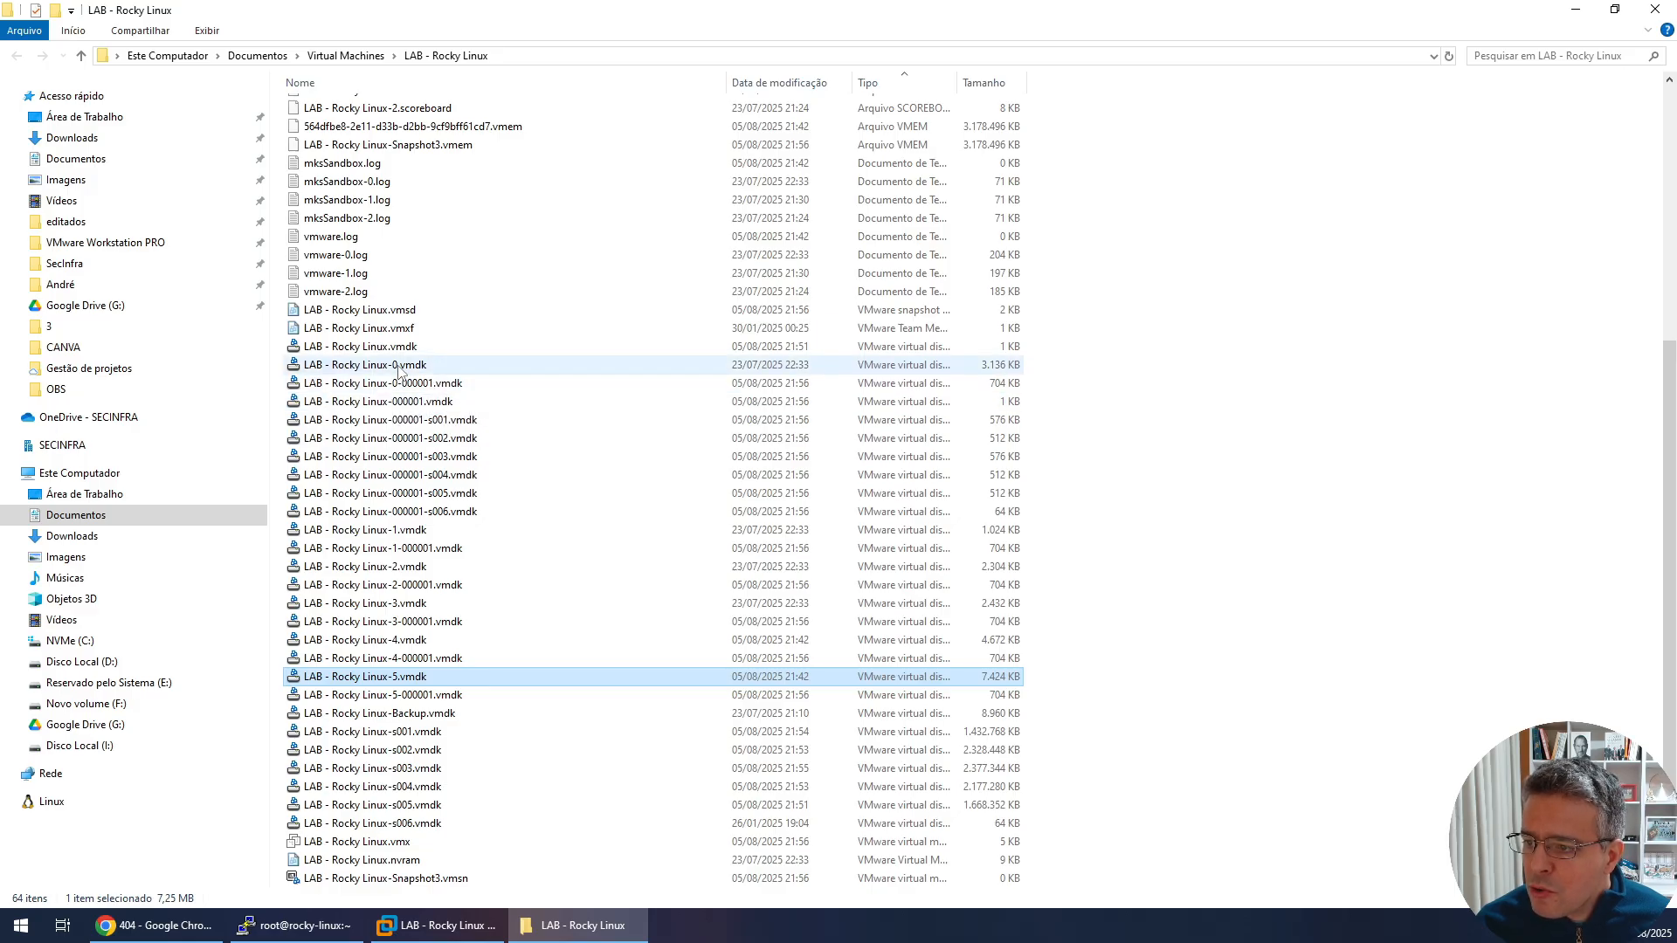
pyautogui.click(396, 367)
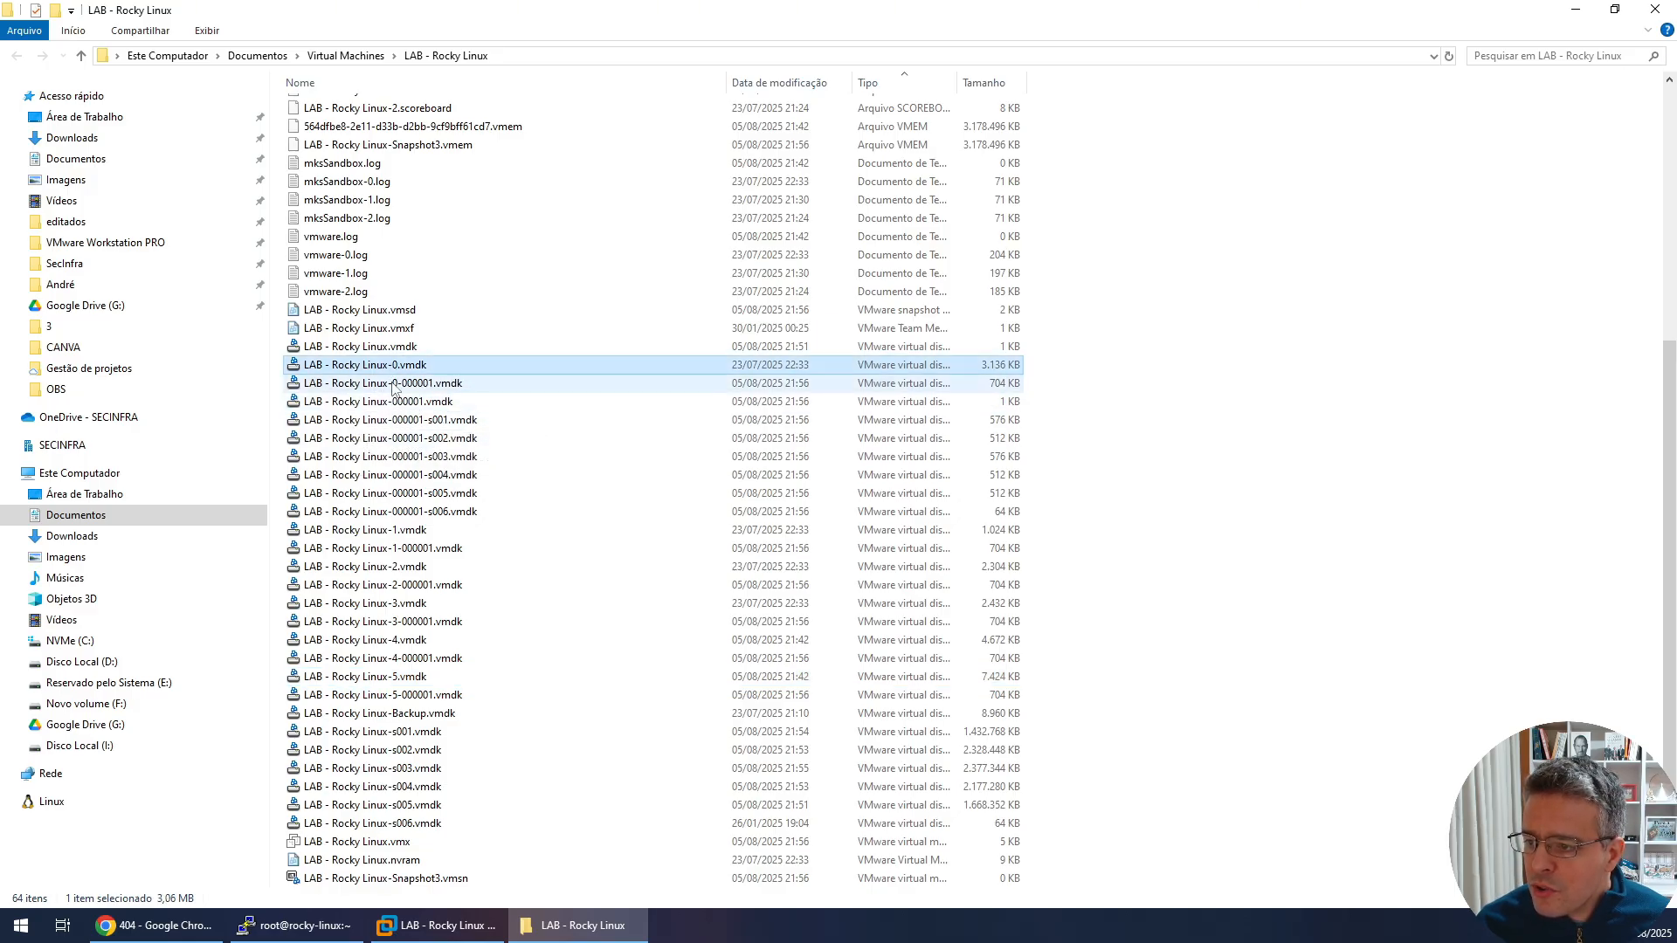
pyautogui.click(397, 386)
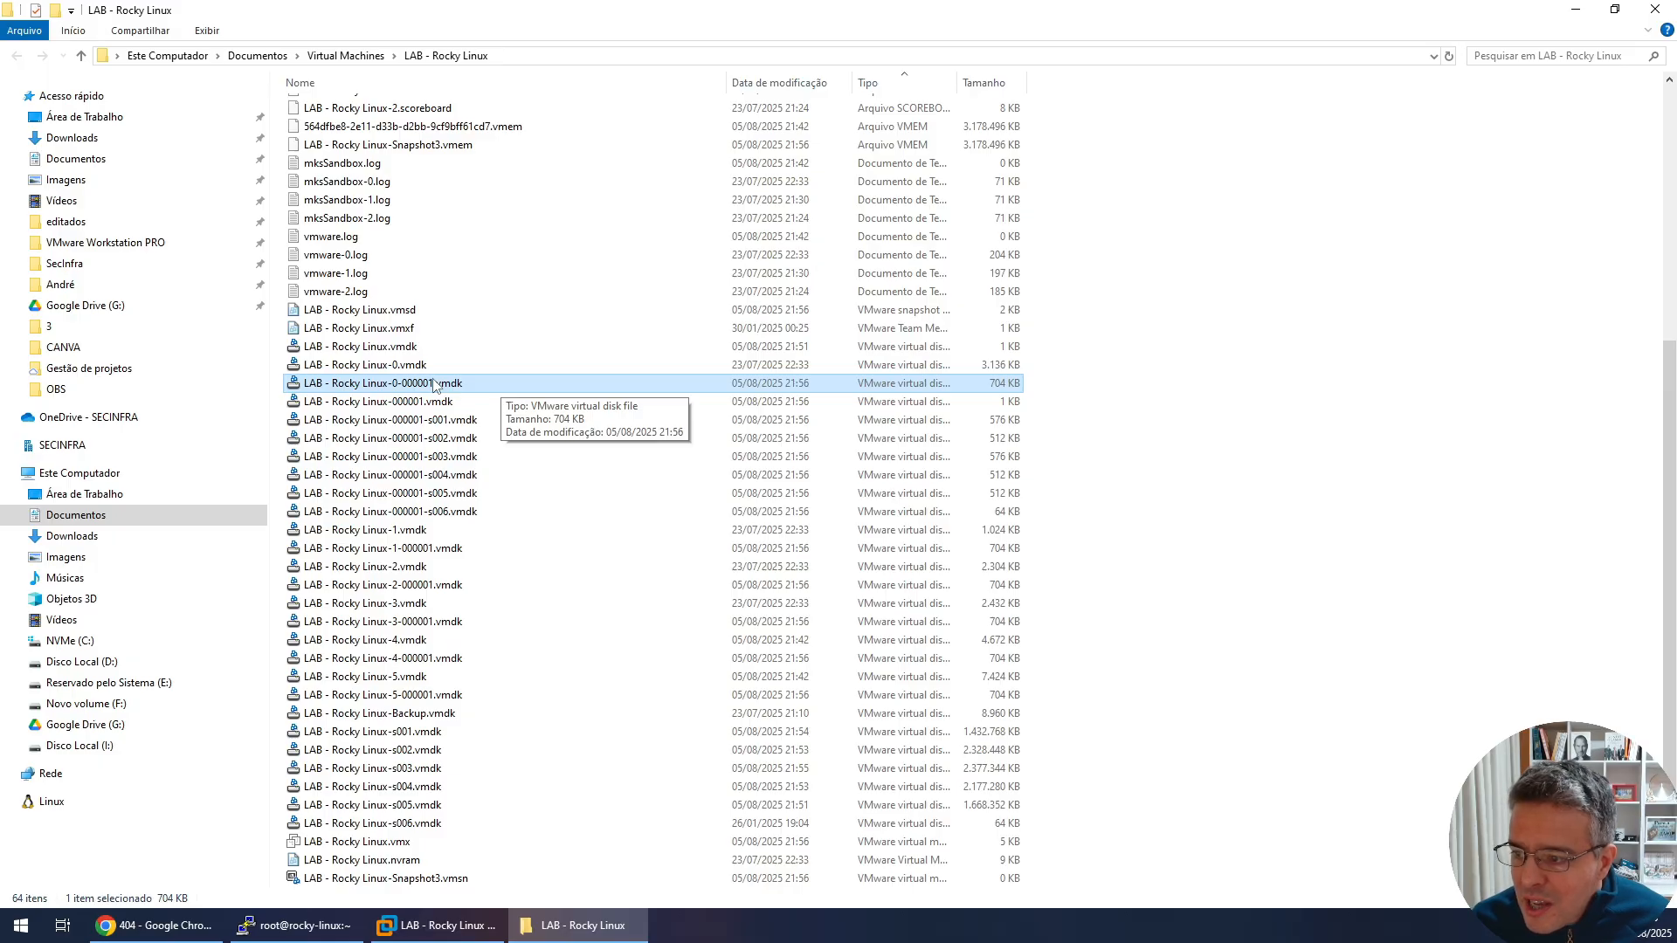
pyautogui.hotkey('alt', 'F4')
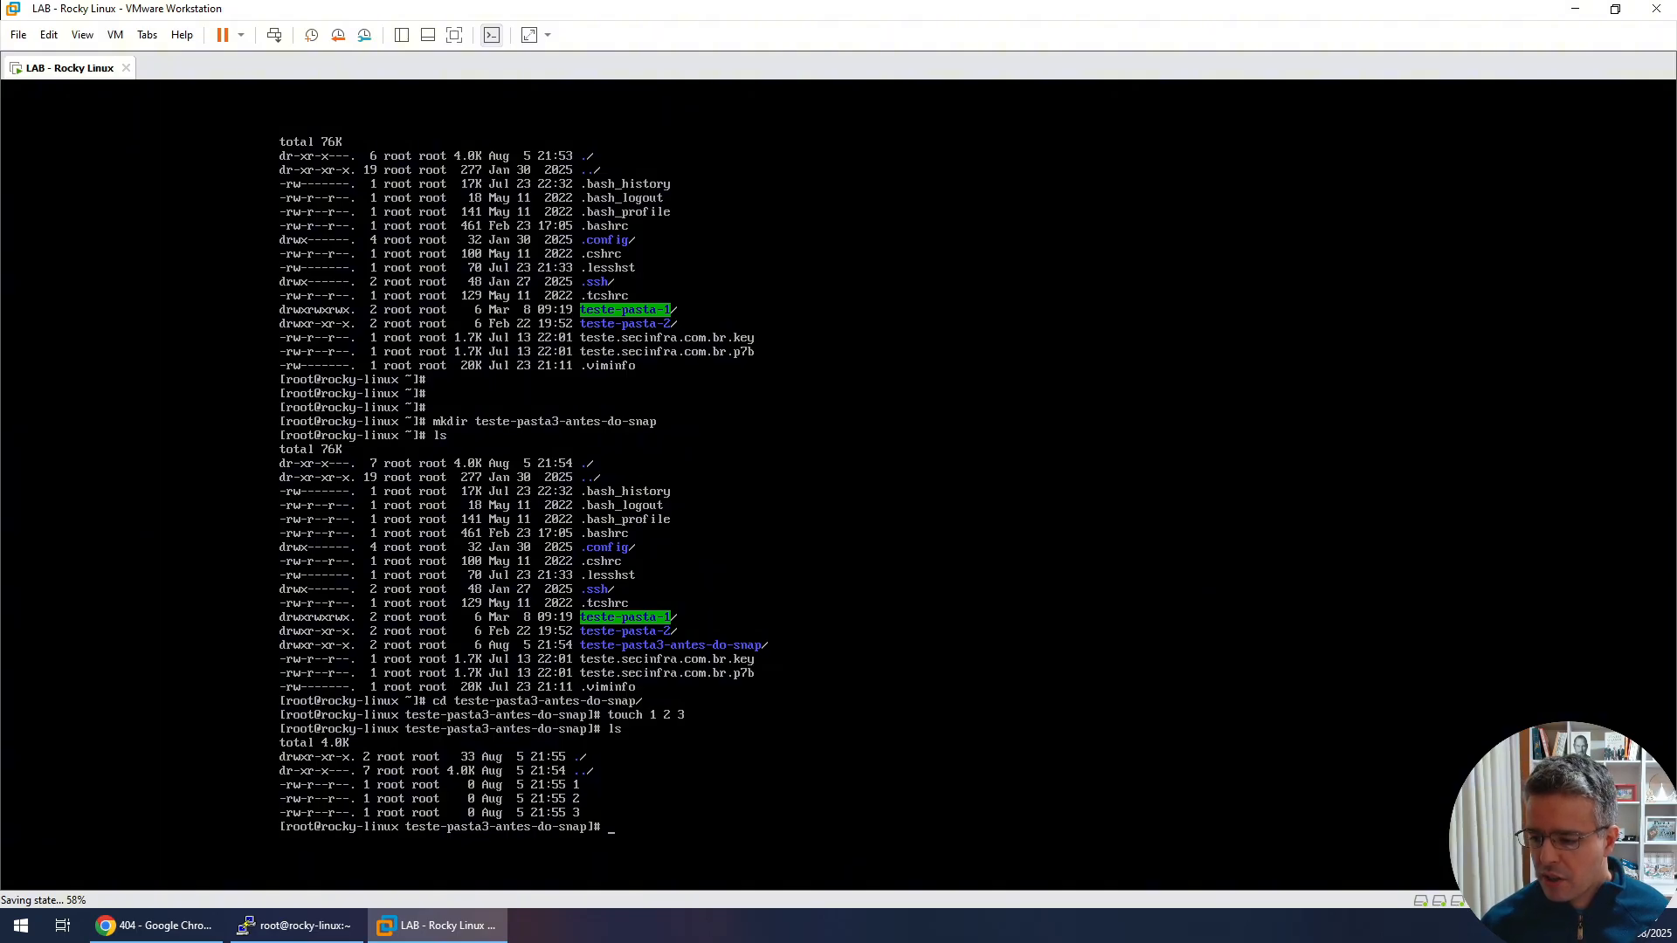
# Step: Return the virtual machine's shell to the parent directory and list its contents
pyautogui.write('cd ..')
pyautogui.press('Return')
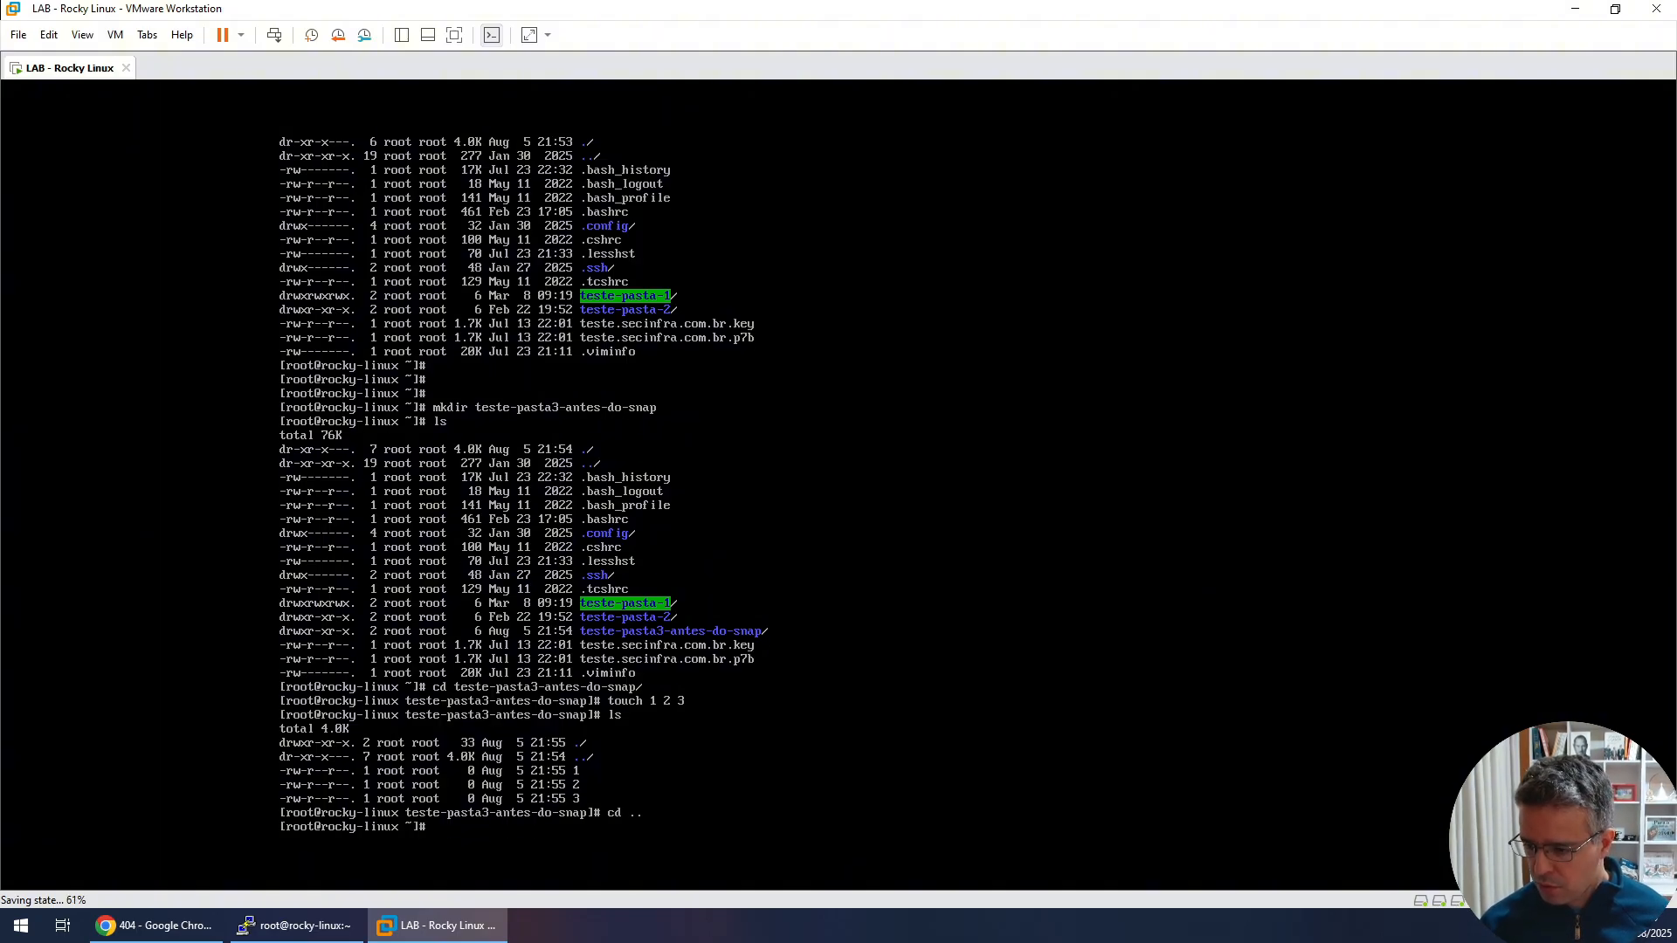
pyautogui.write('ls')
pyautogui.press('Return')
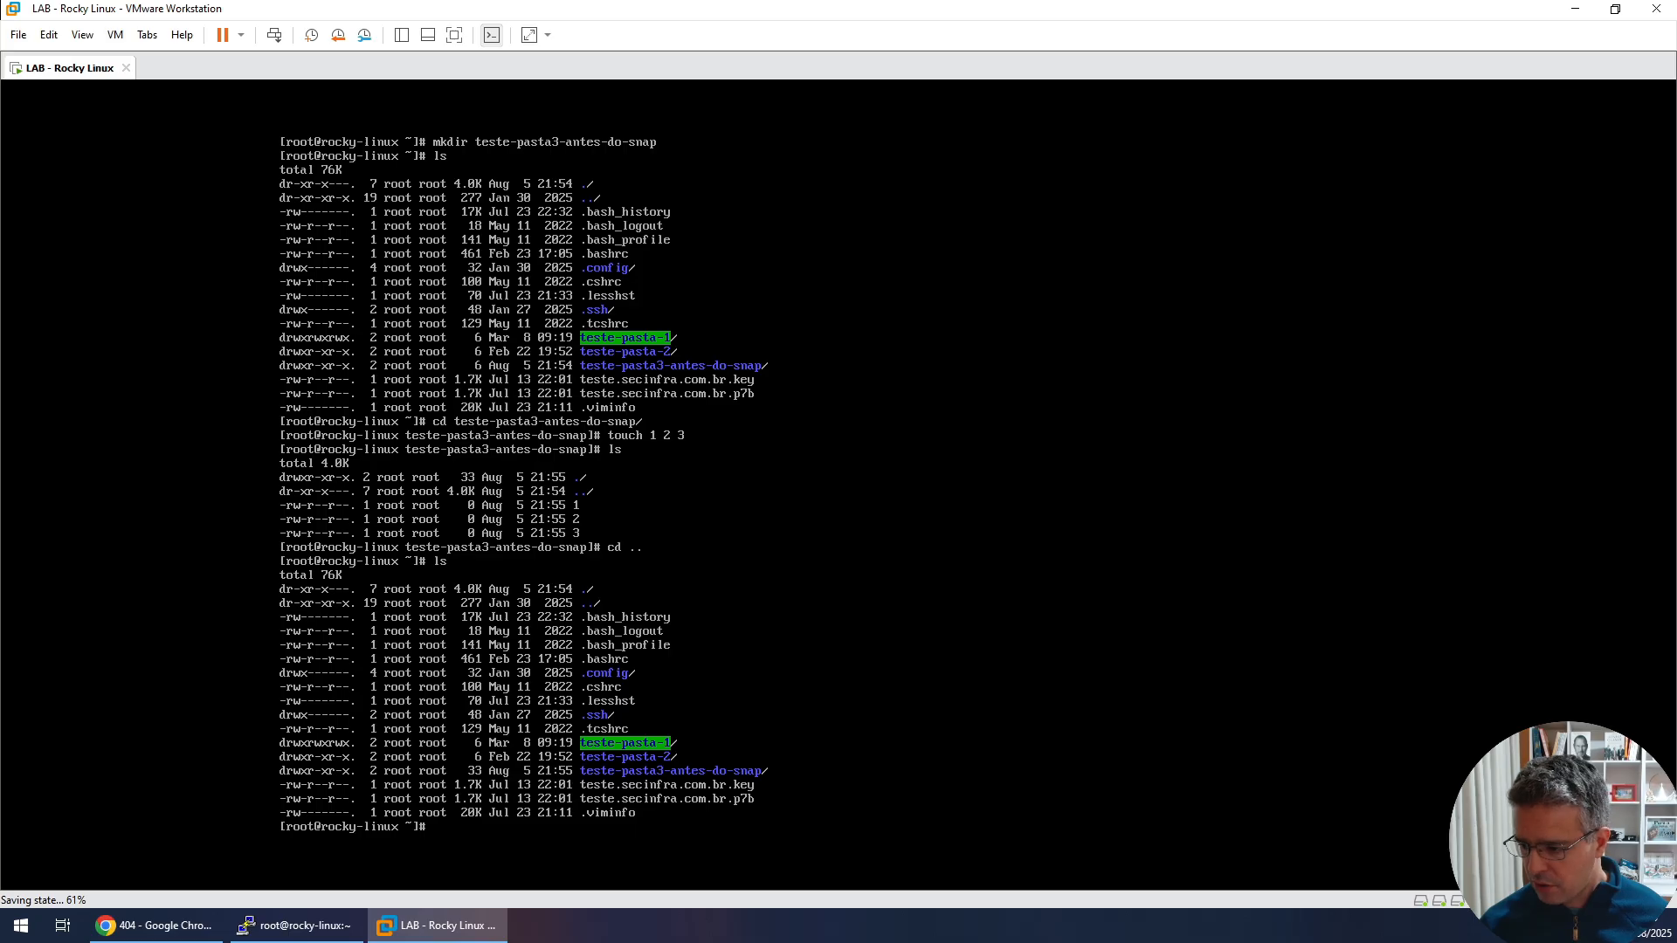
# Step: Create the folders teste-pasta4 and teste-pasta5 in the virtual machine's home directory and list its contents
pyautogui.write('mkdir ')
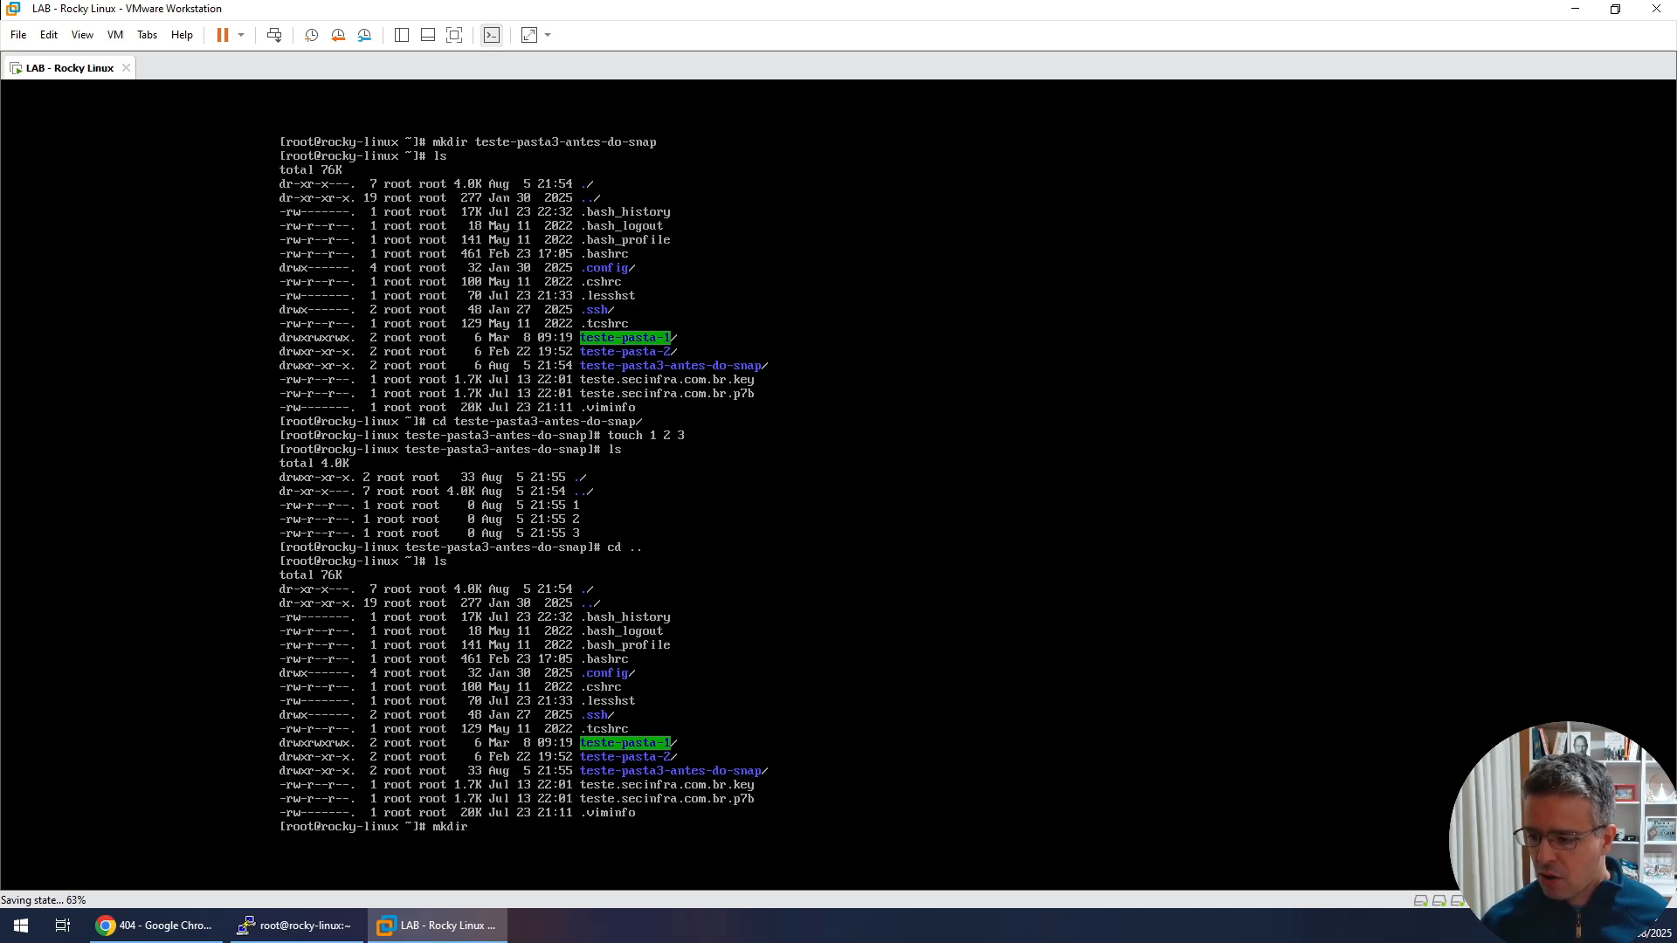
pyautogui.write('teste-')
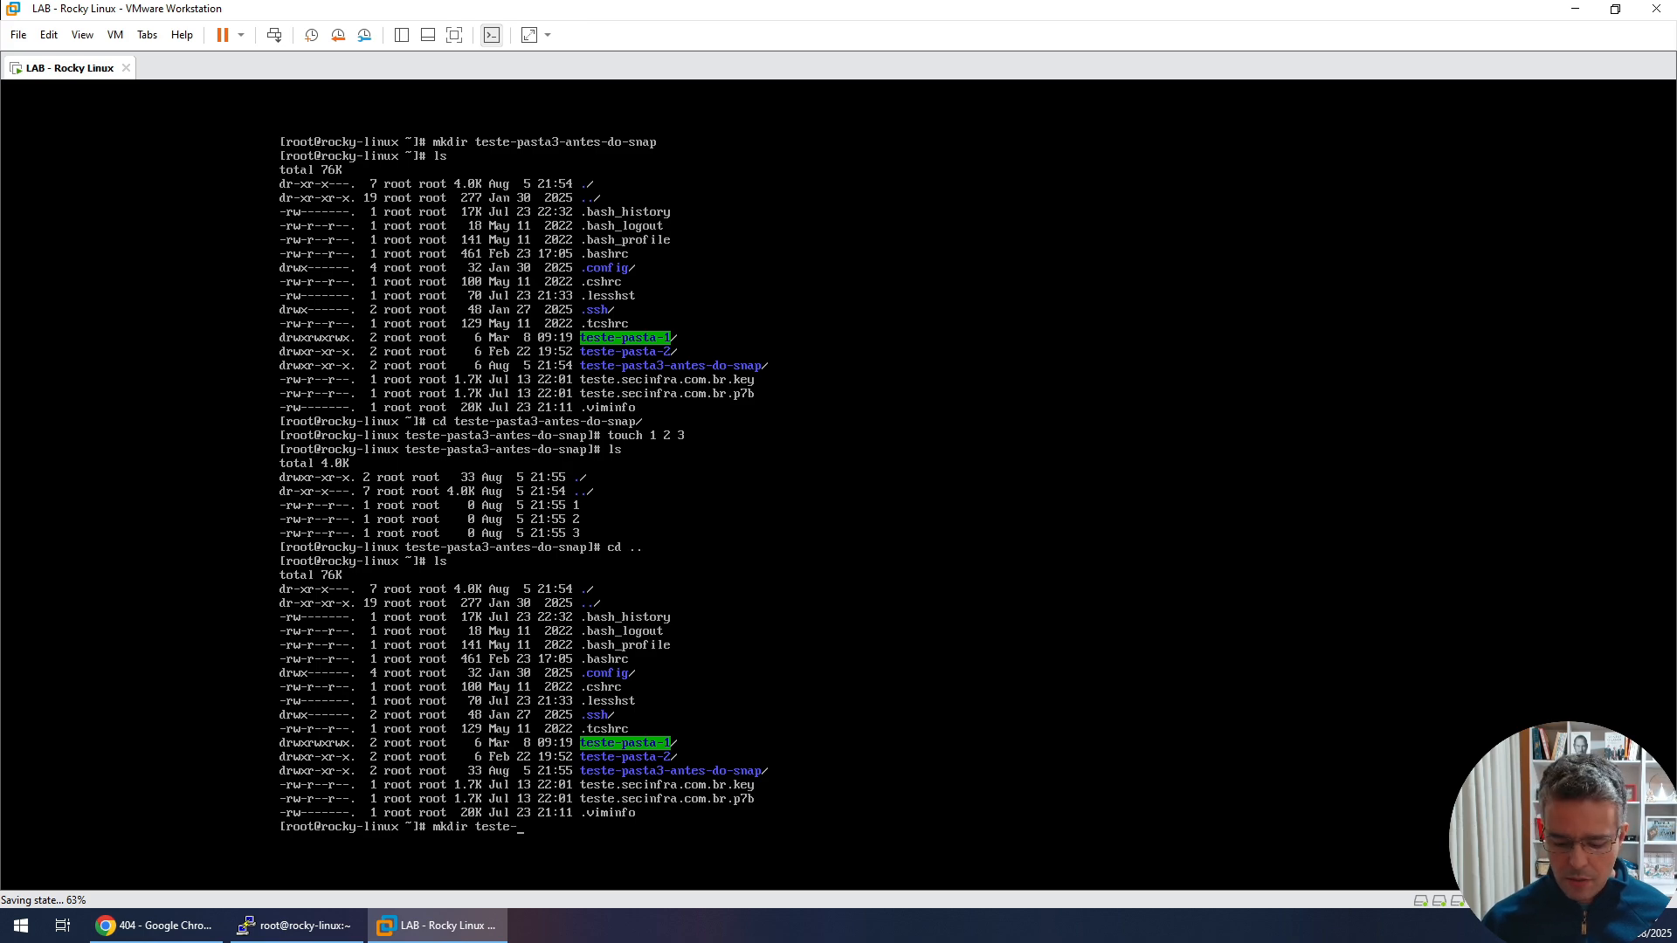
pyautogui.write('pasta4')
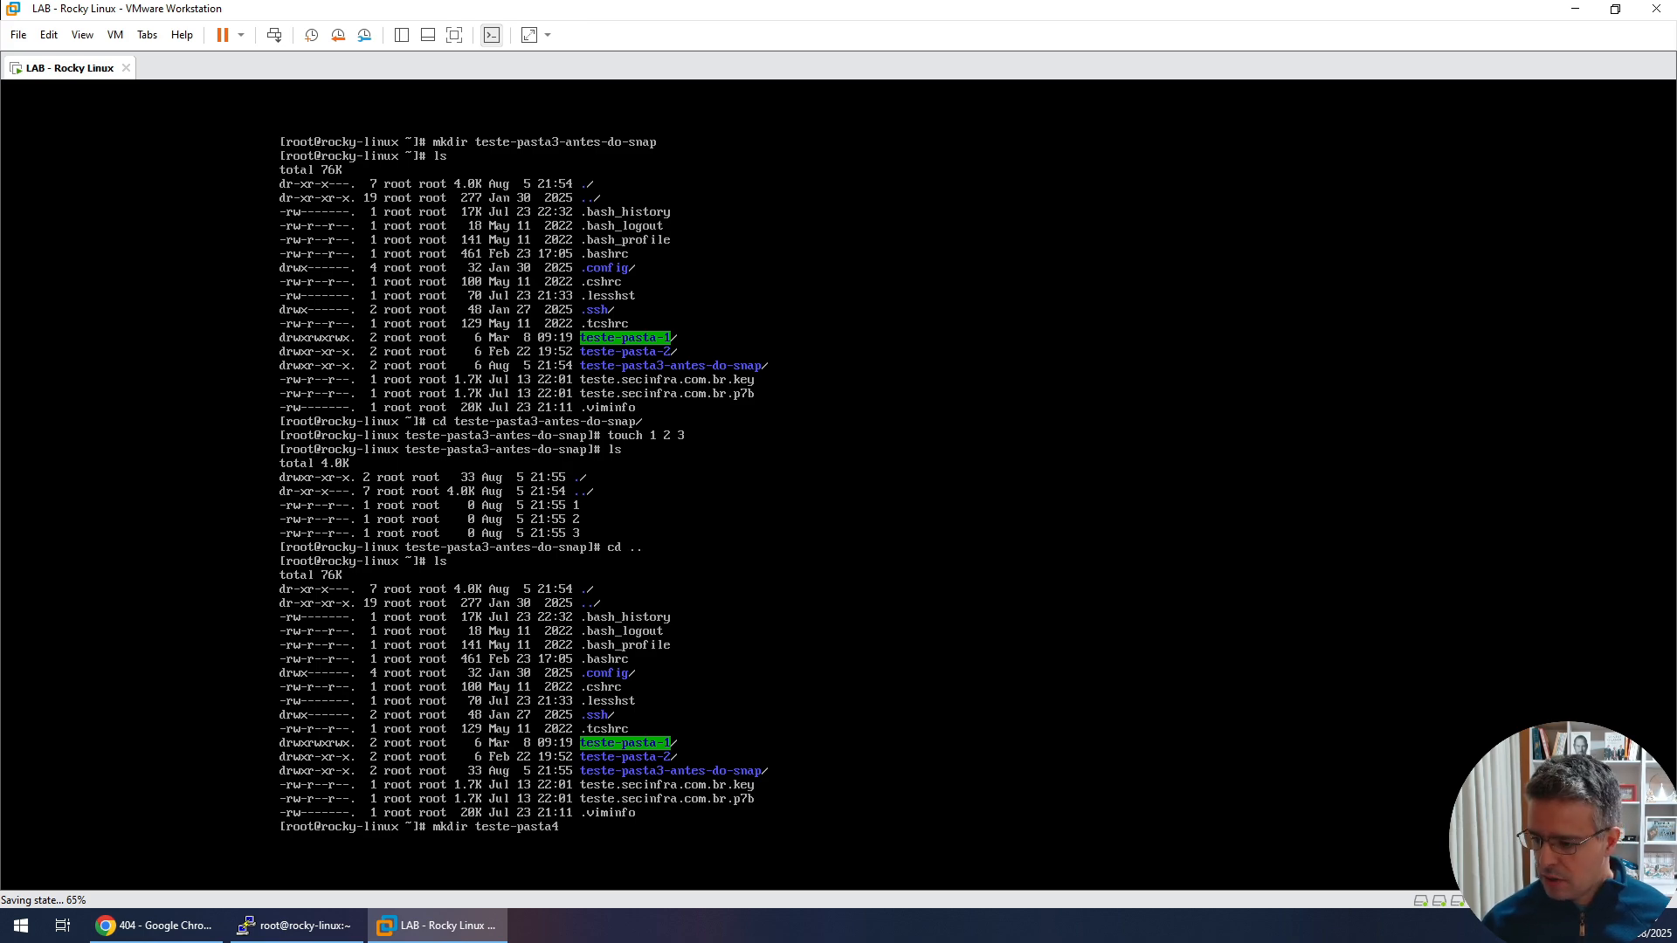
pyautogui.press('Return')
pyautogui.write('mk')
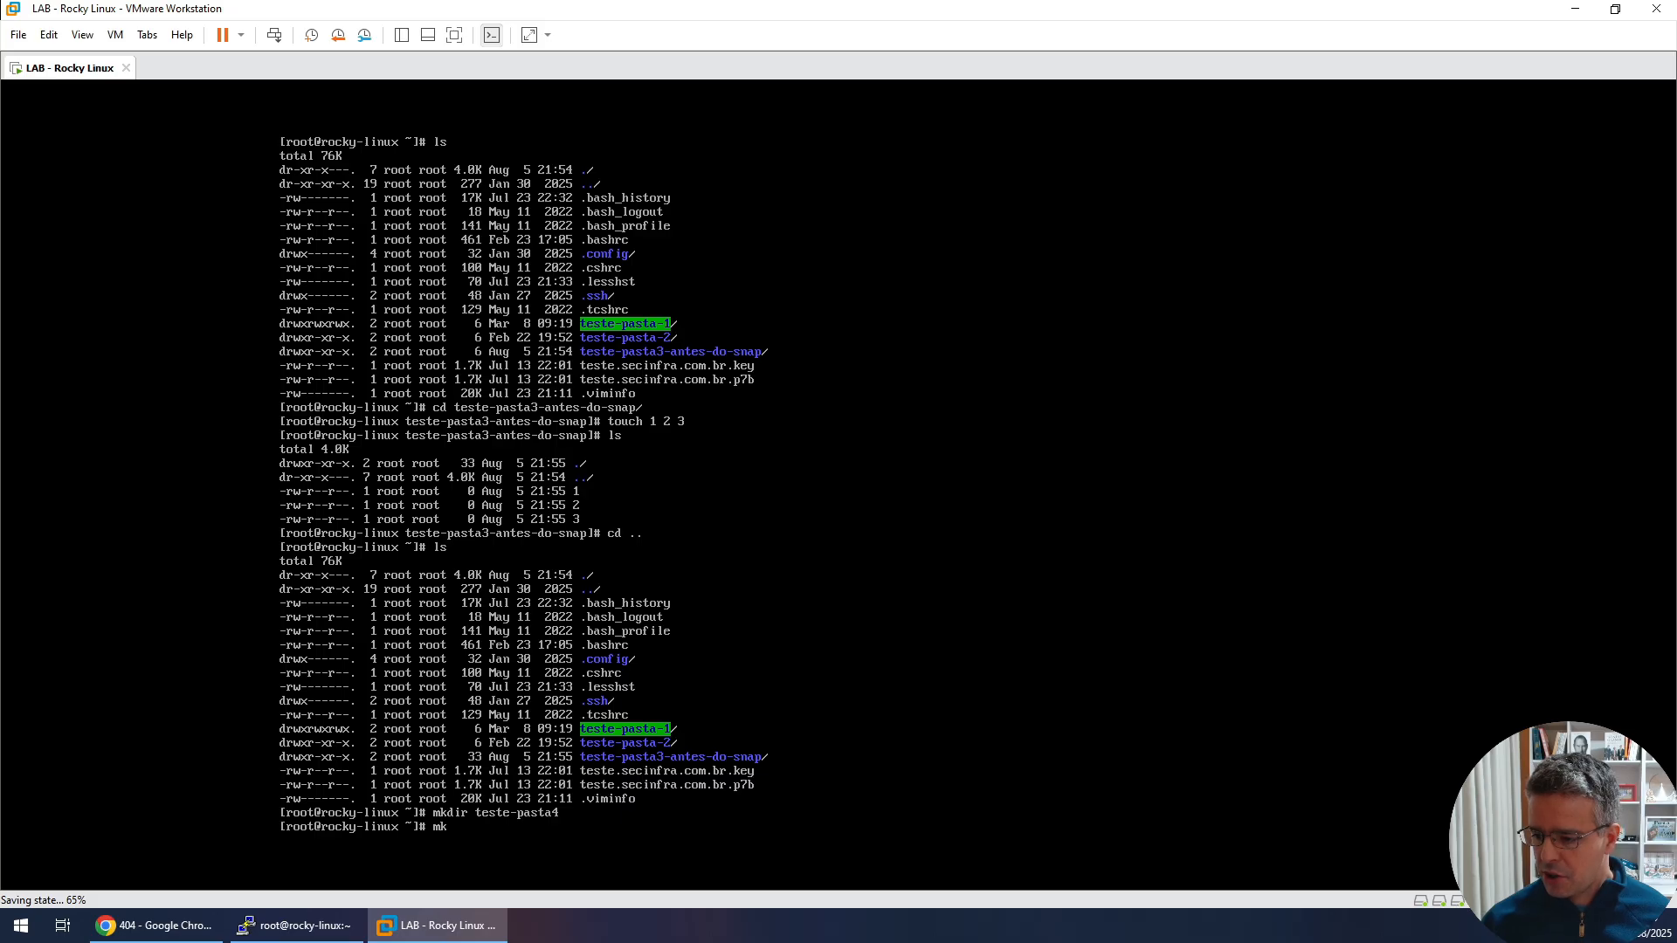
pyautogui.write('dir teste-p')
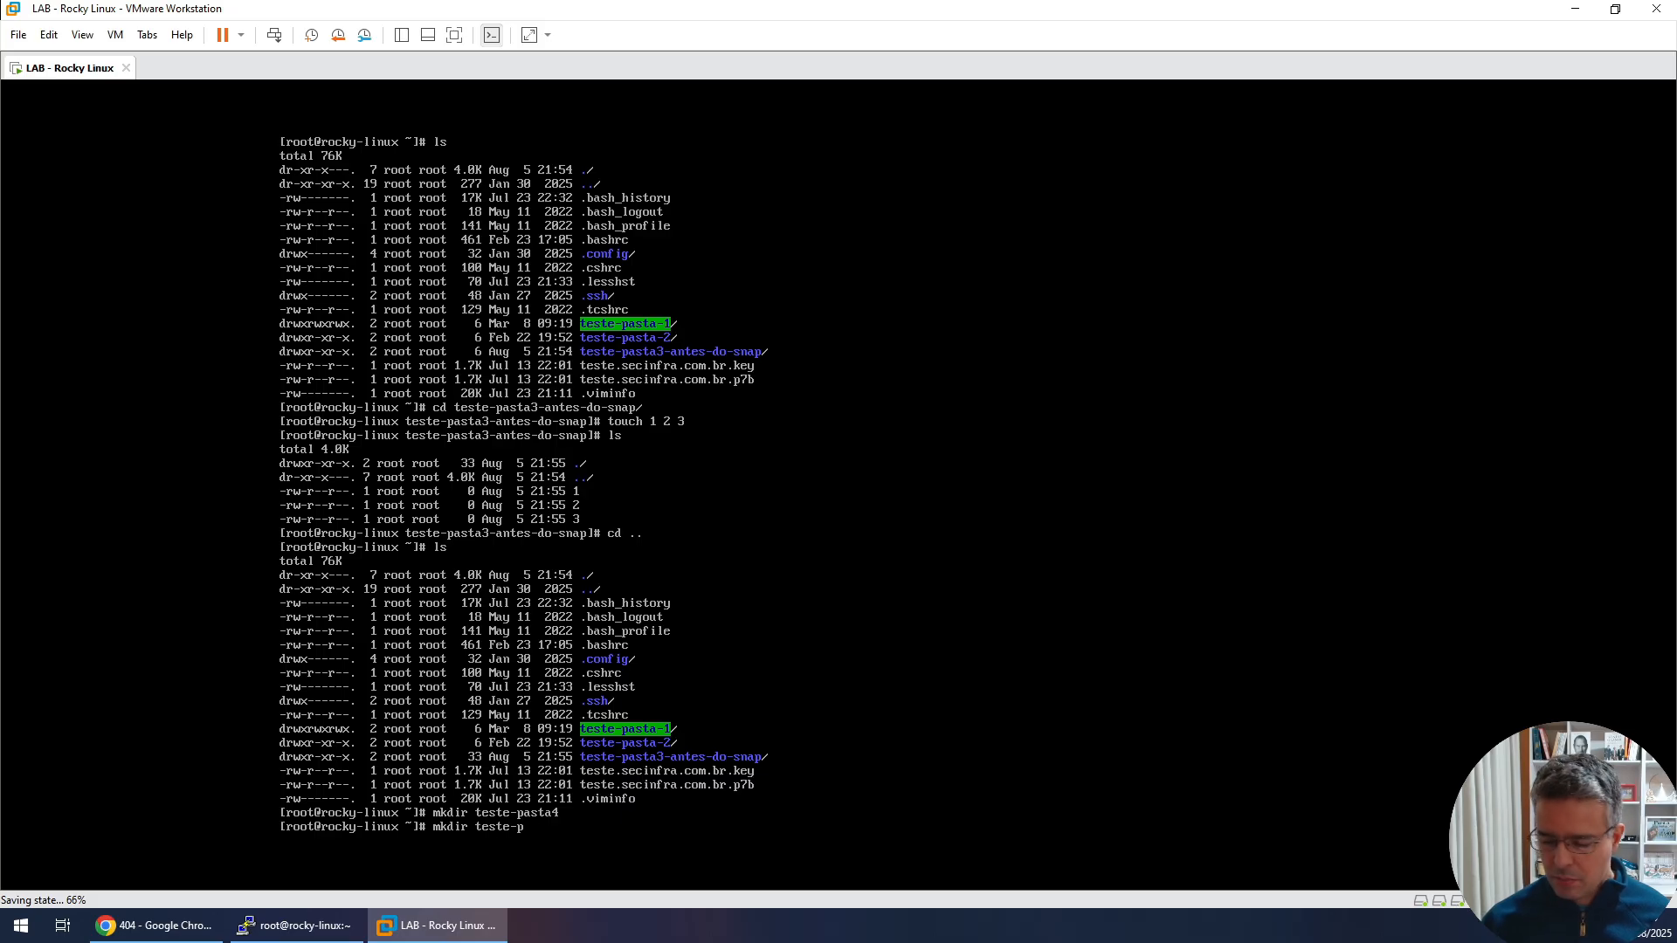
pyautogui.write('asta5')
pyautogui.press('Return')
pyautogui.write('ls')
pyautogui.press('Return')
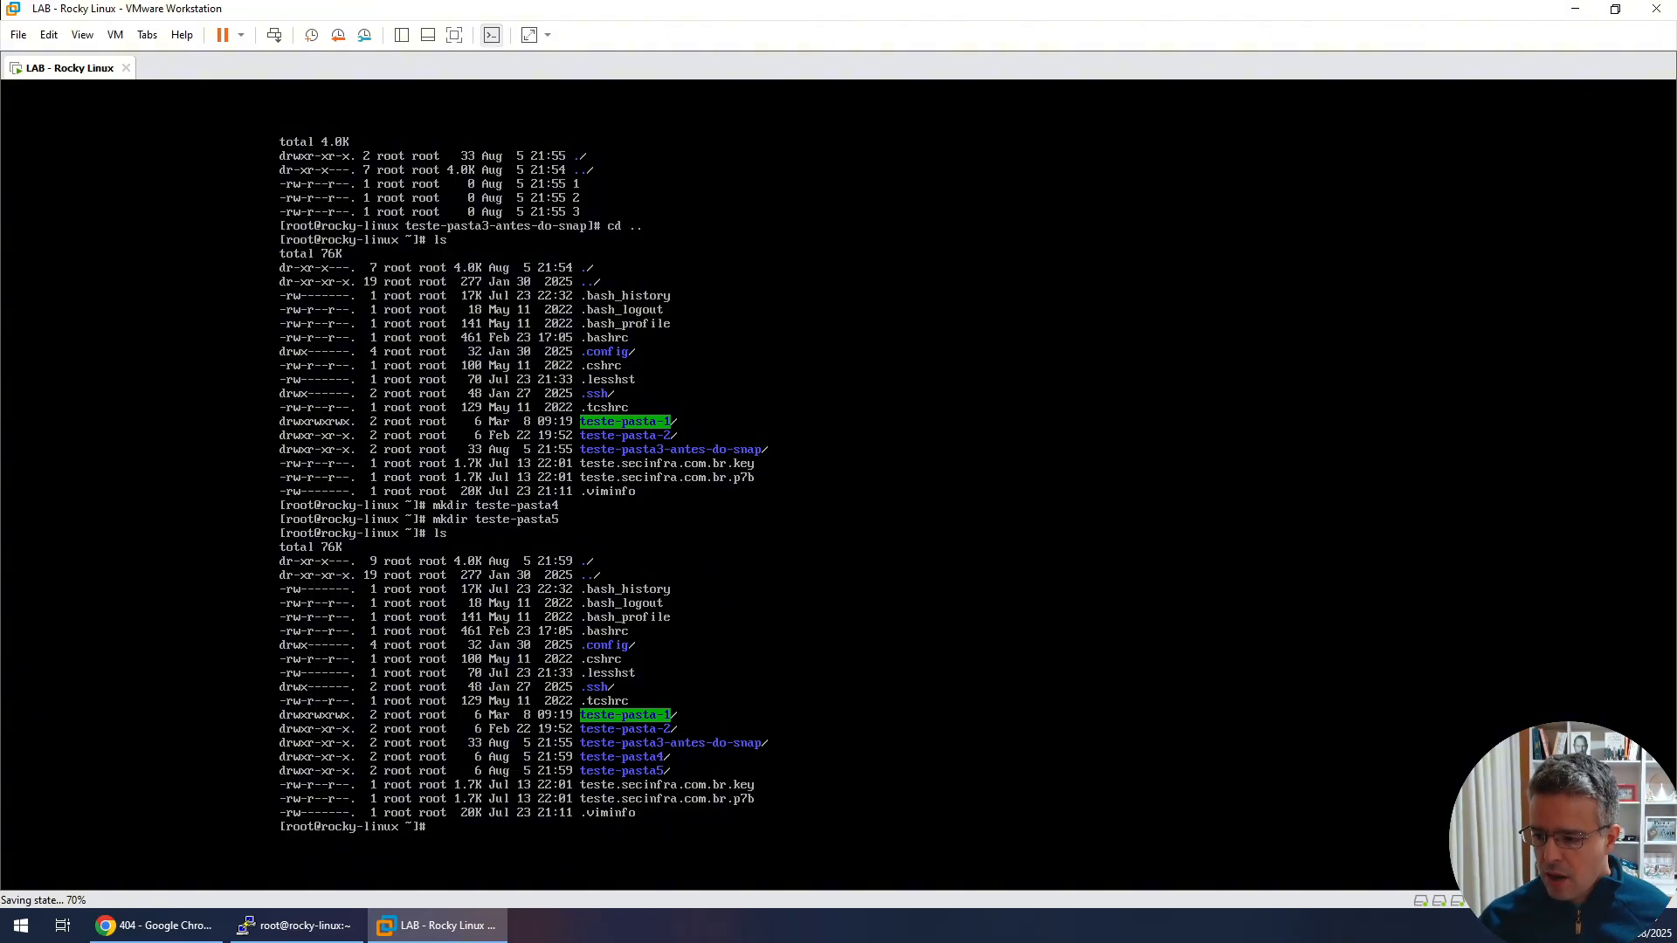
pyautogui.press('Num_Lock')
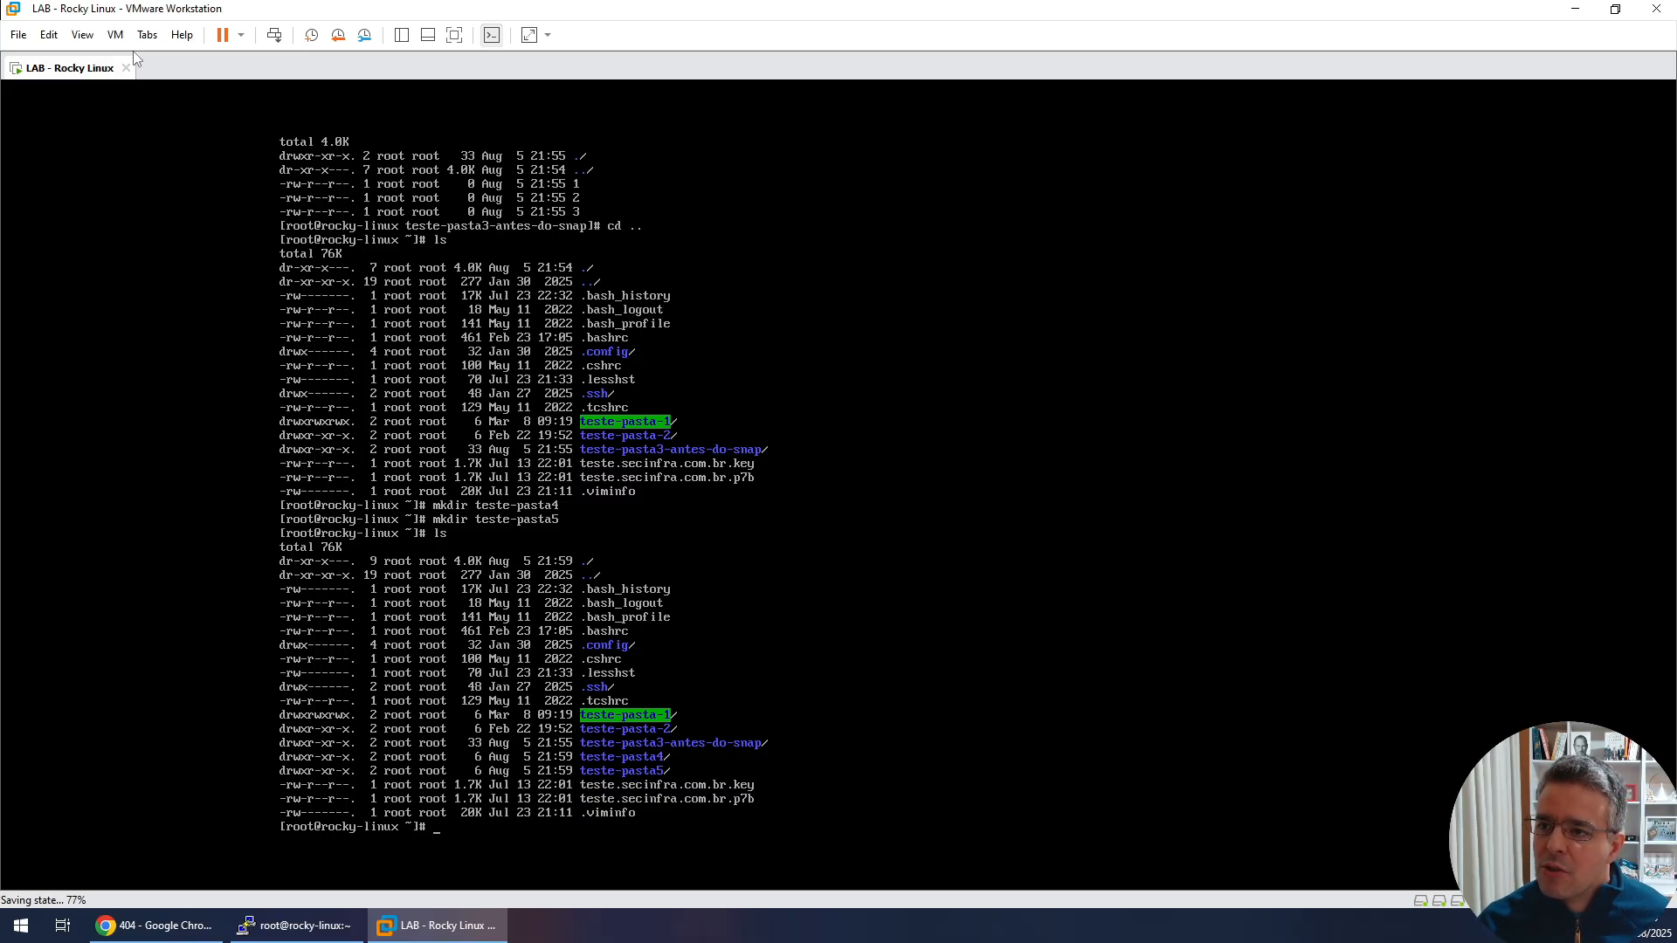
# Step: Open the Snapshot Manager, review the actions offered for the current state and for snapshot teste-pasta3, and close it
pyautogui.click(114, 35)
pyautogui.moveTo(262, 186)
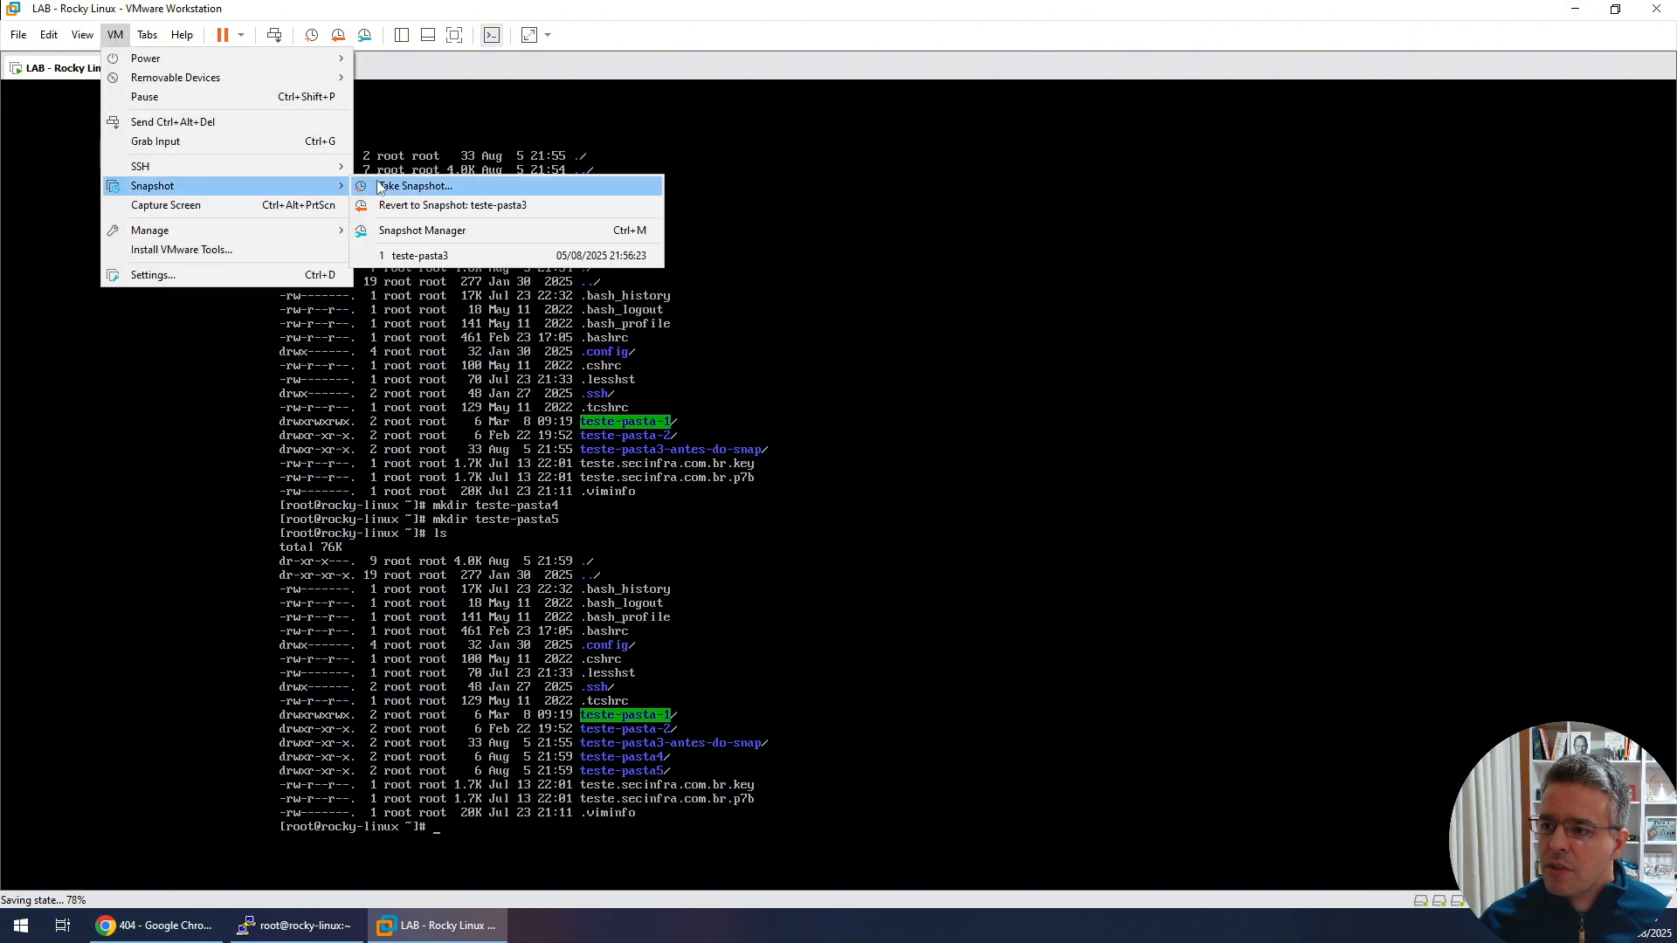
pyautogui.click(409, 231)
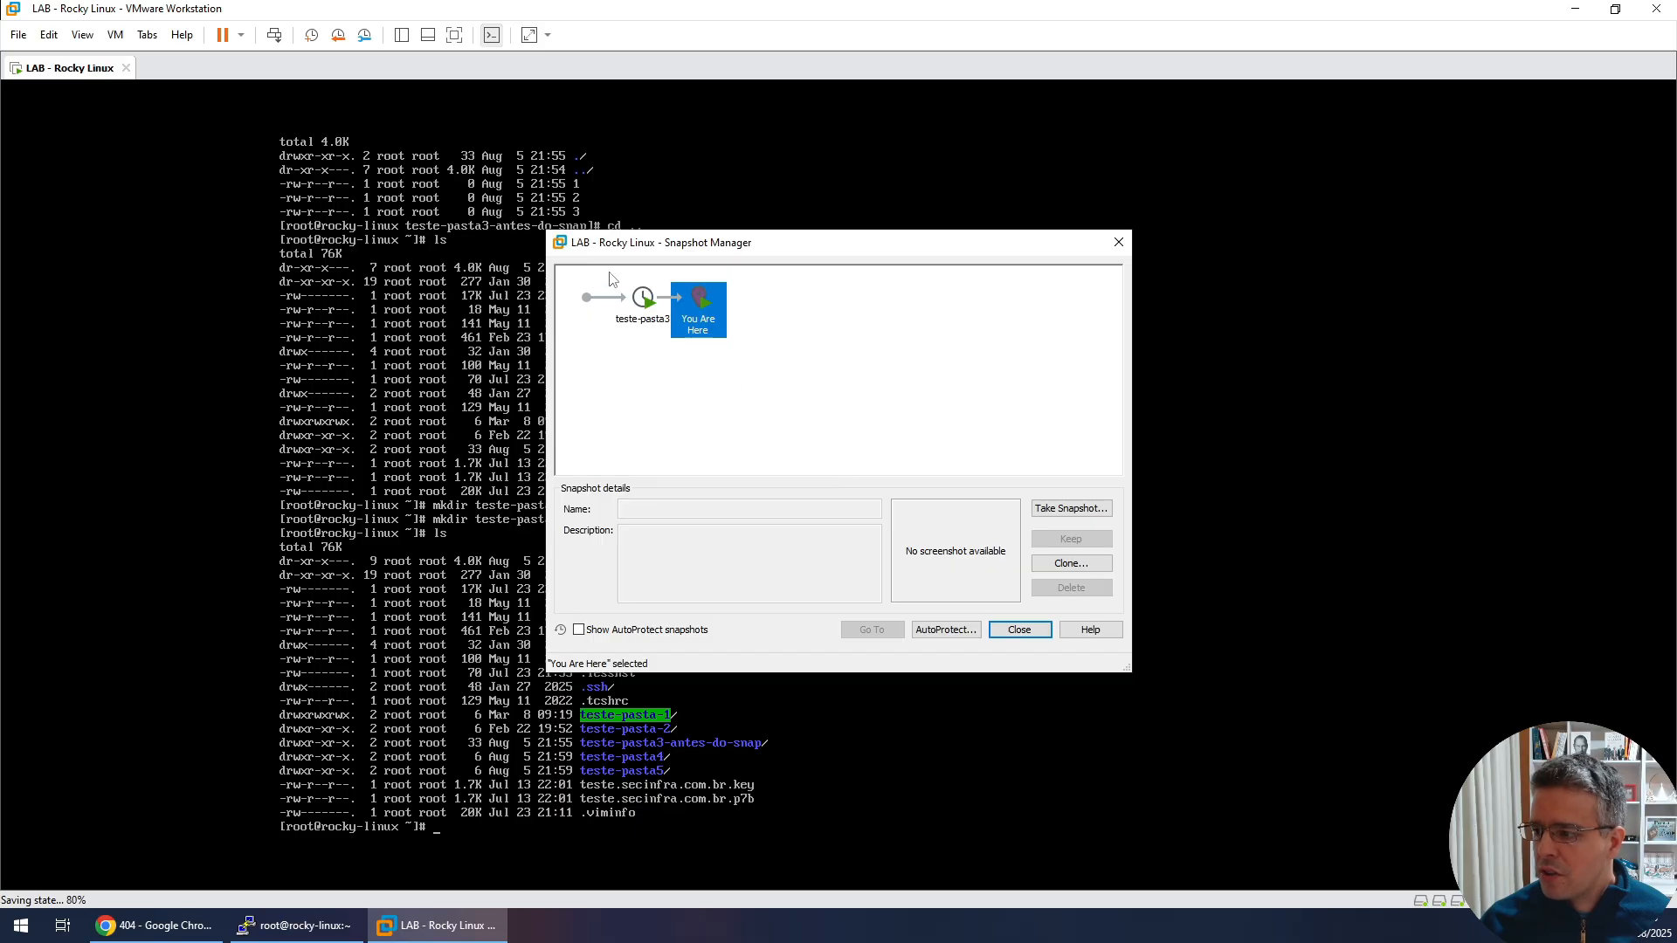
pyautogui.rightClick(695, 318)
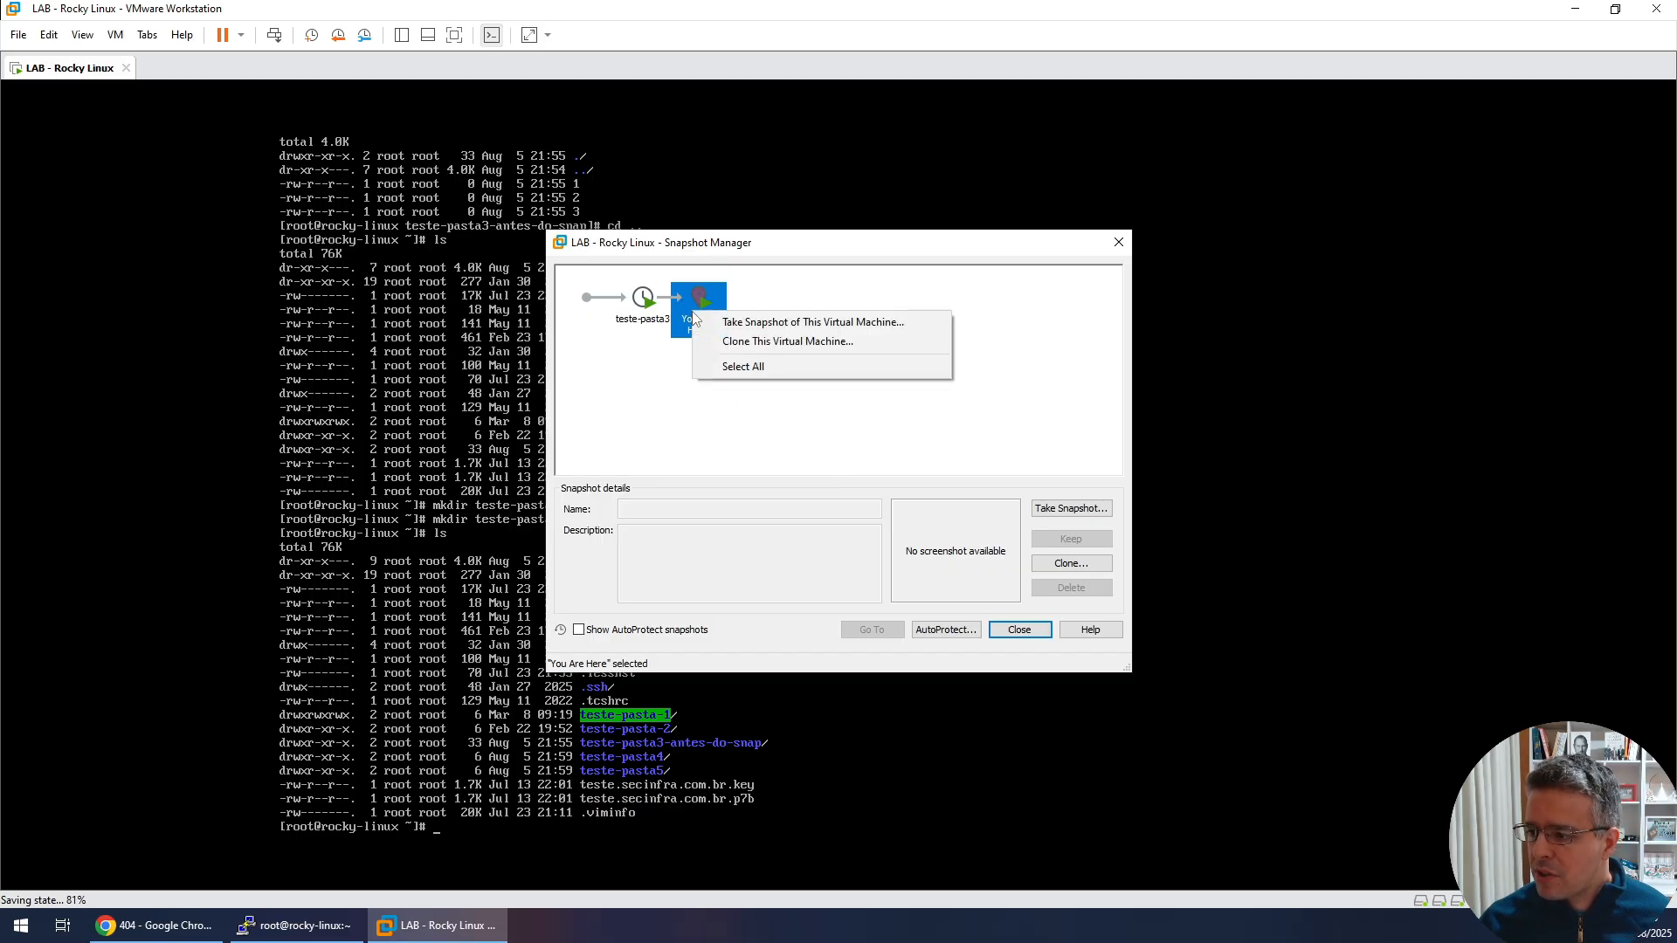
pyautogui.click(699, 319)
pyautogui.rightClick(715, 318)
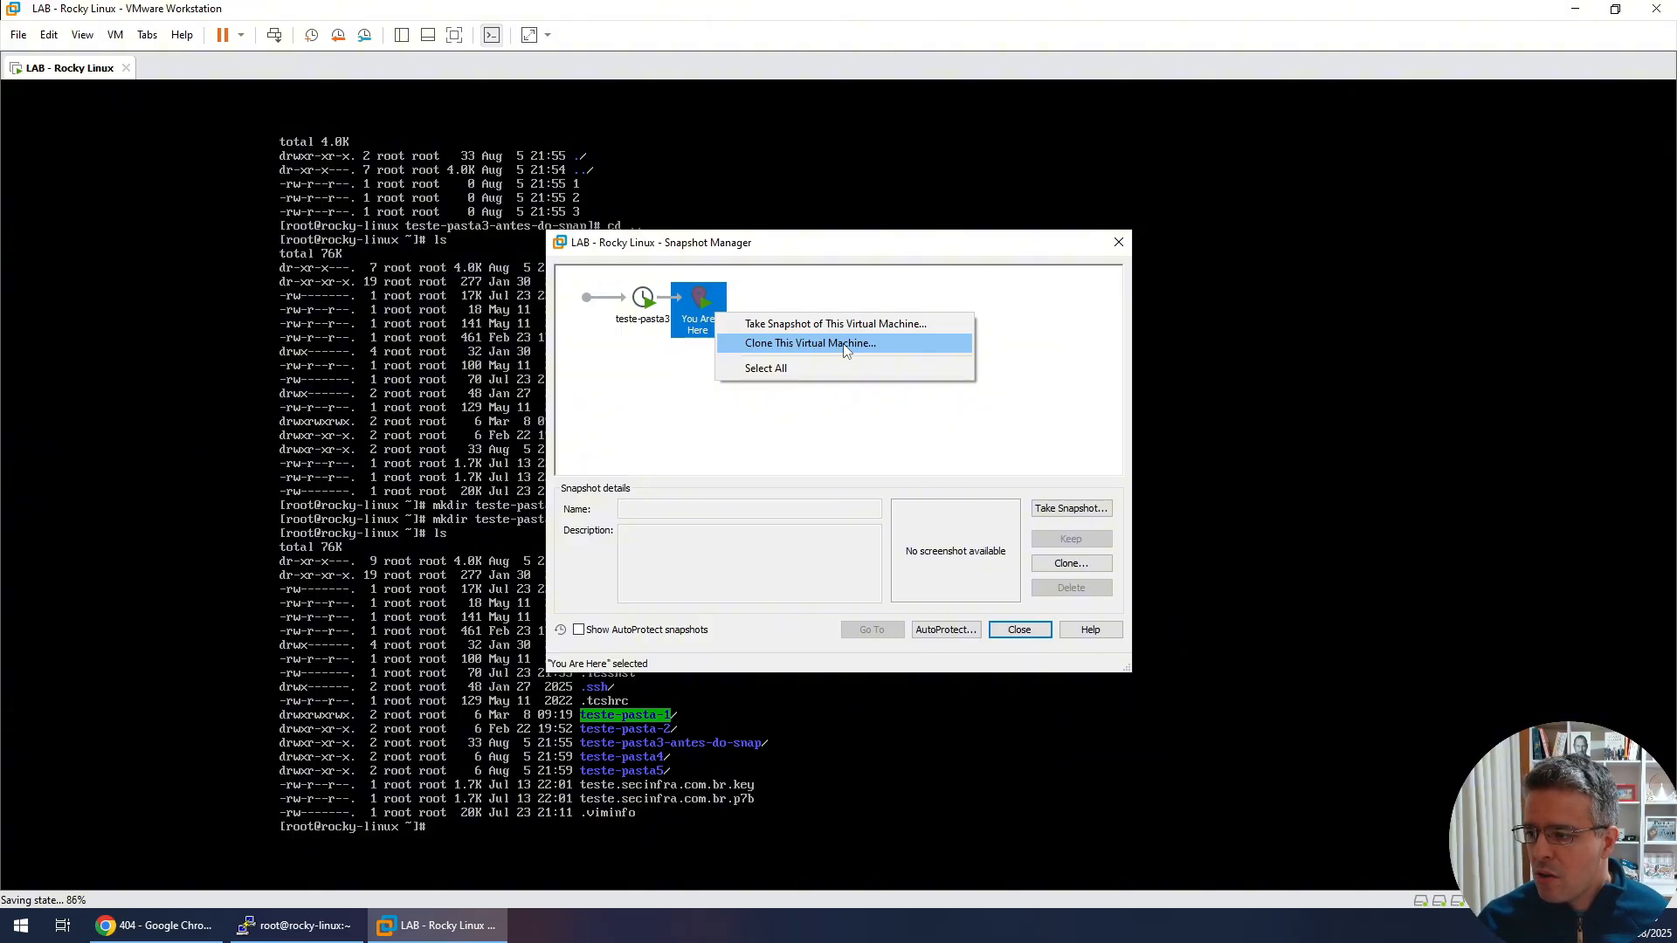
pyautogui.click(830, 367)
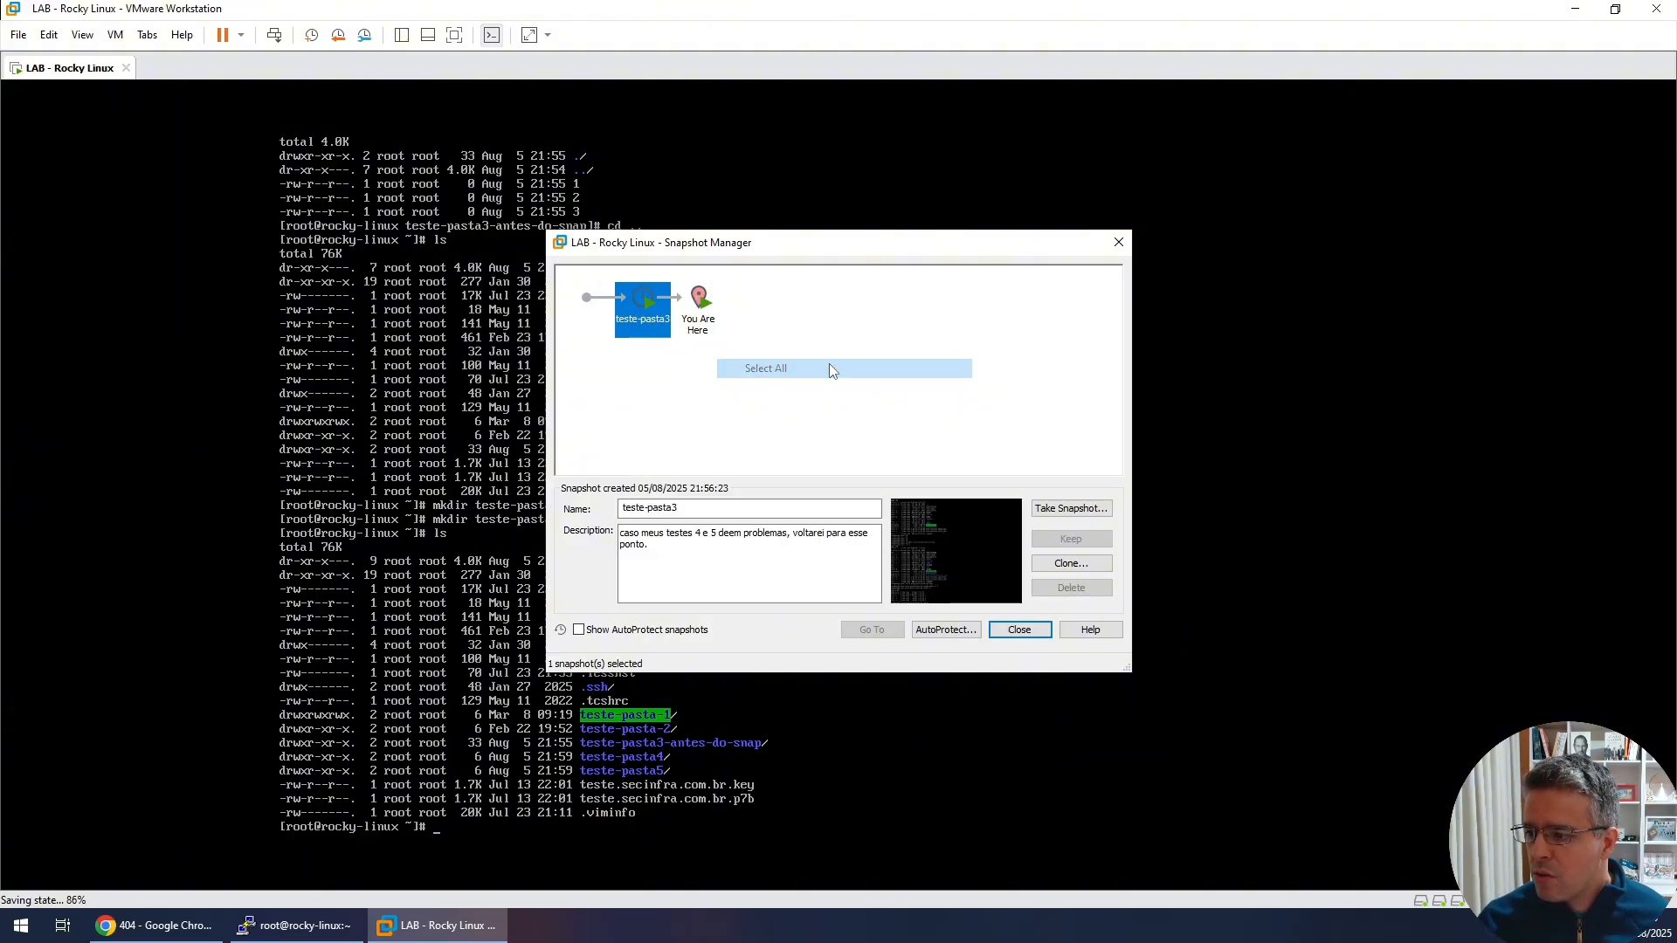
pyautogui.rightClick(632, 312)
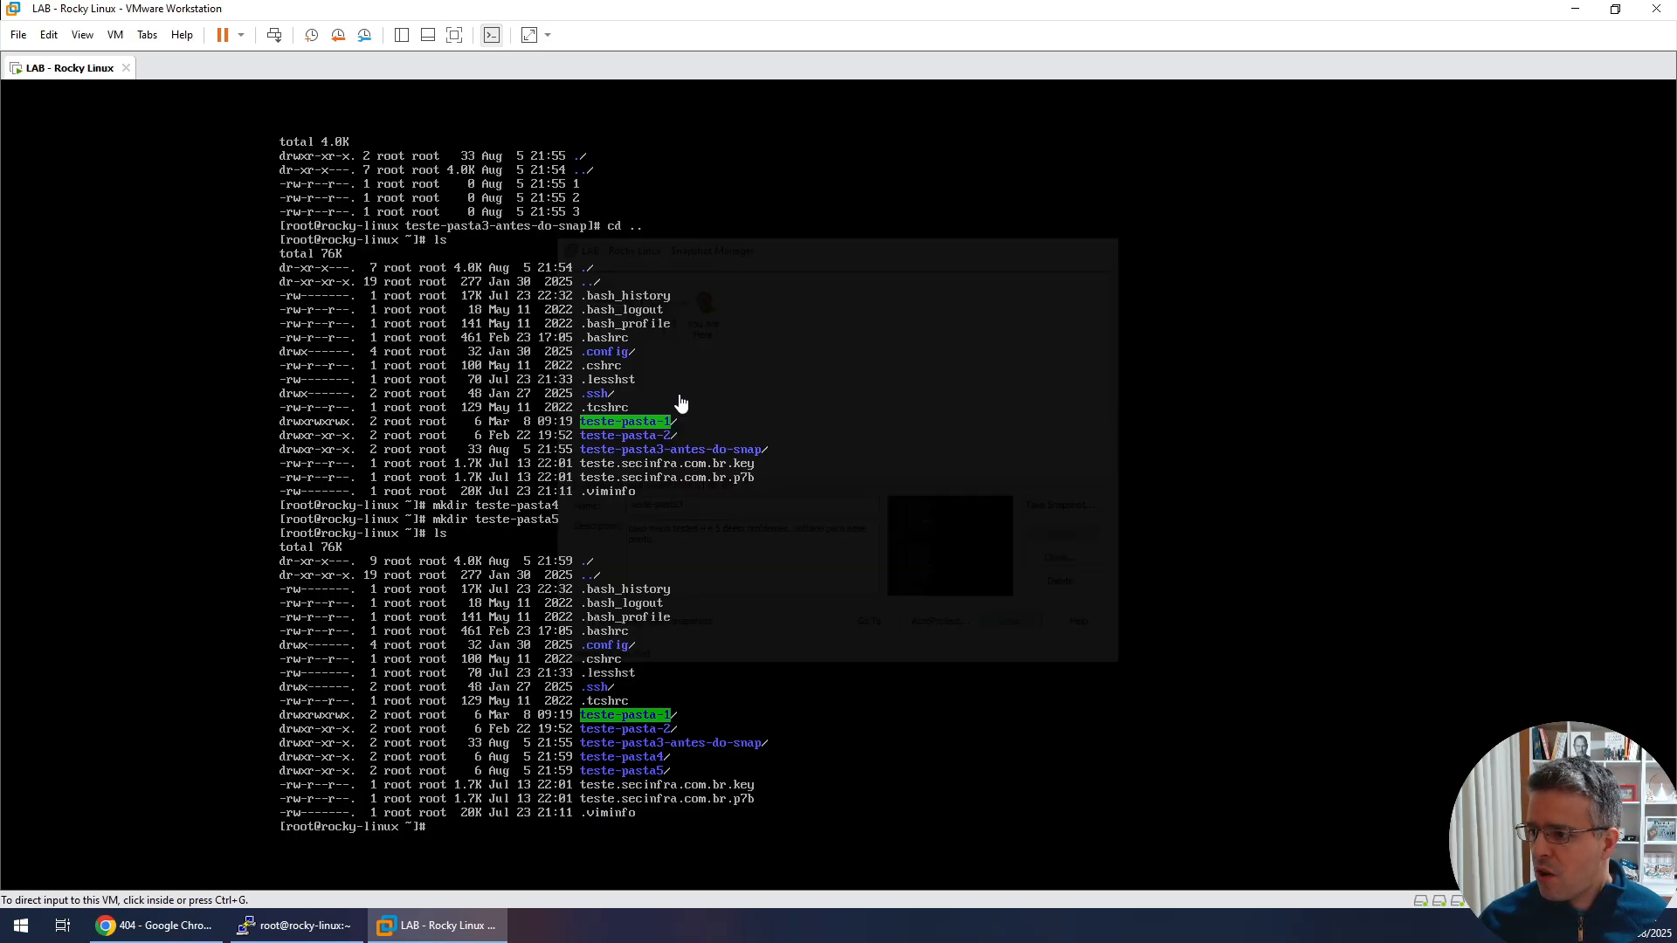
pyautogui.click(1029, 630)
# Step: Revert the virtual machine to snapshot teste-pasta3, accepting the loss of the current state
pyautogui.click(116, 35)
pyautogui.moveTo(307, 184)
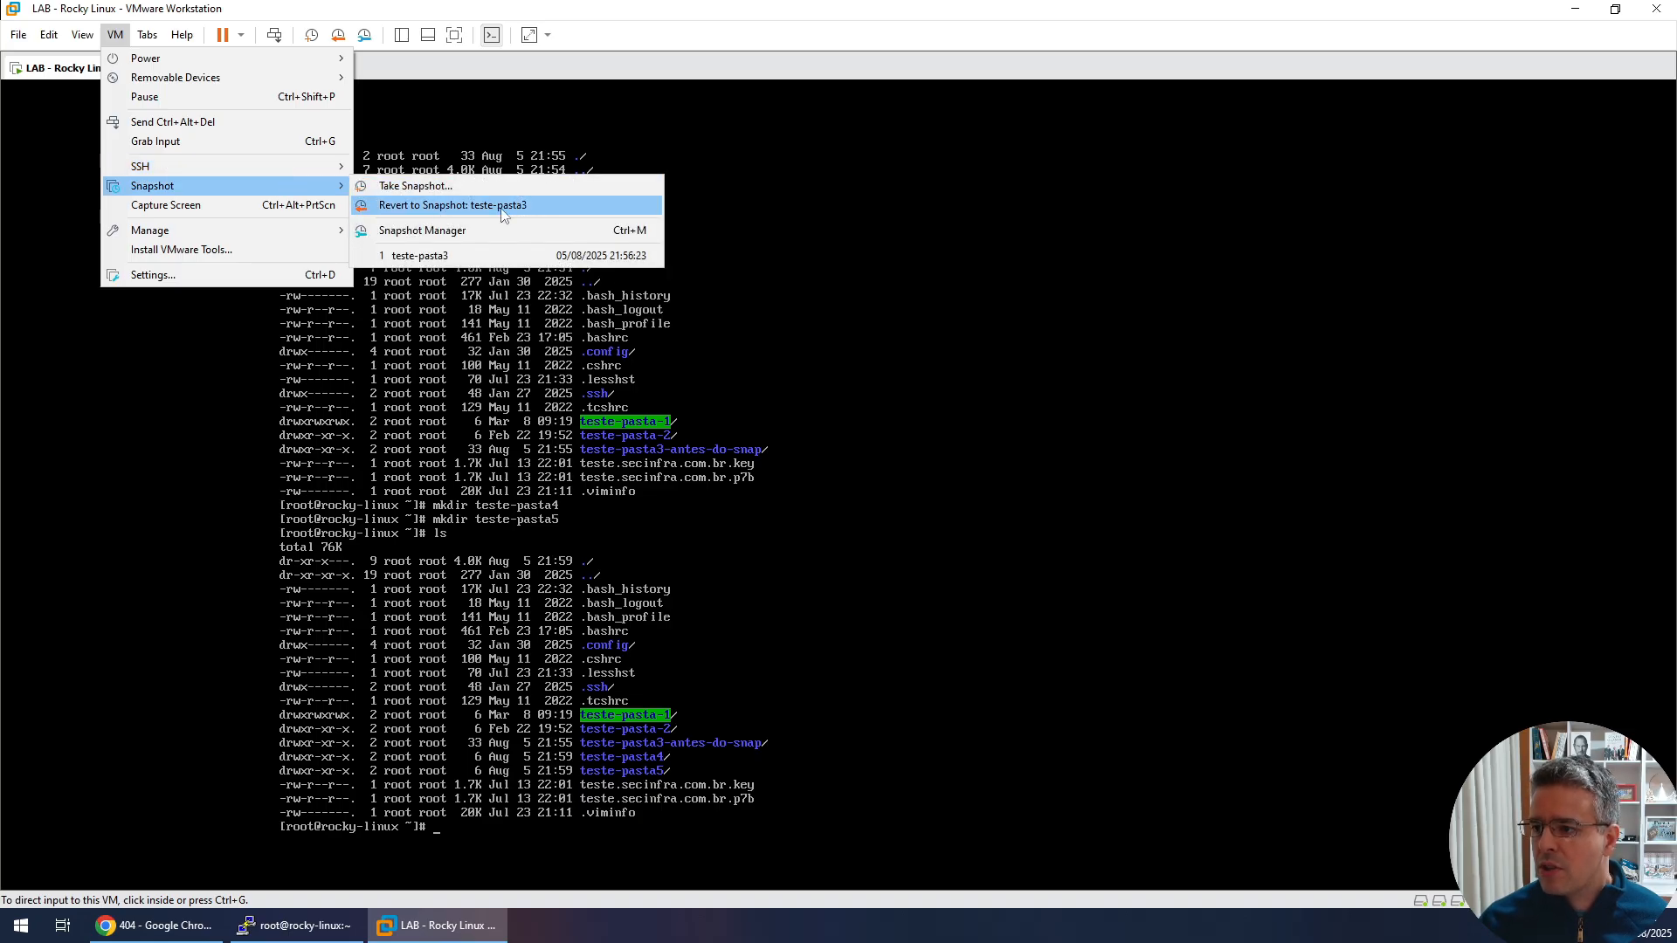
pyautogui.click(454, 204)
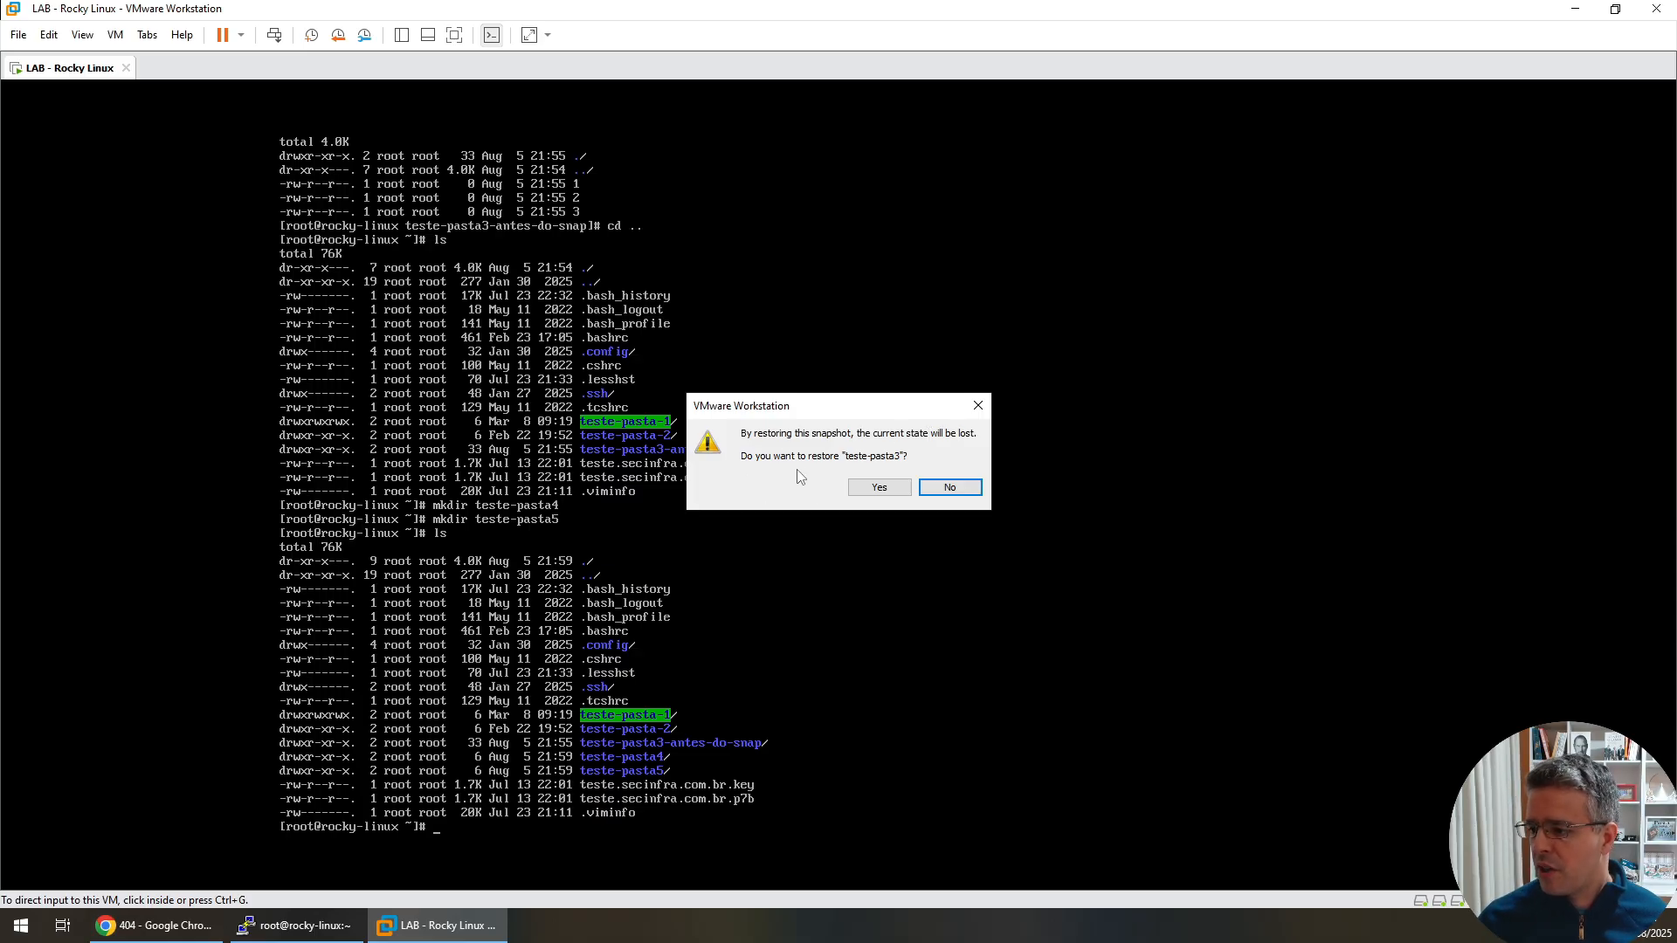
pyautogui.moveTo(871, 456); pyautogui.dragTo(909, 456)
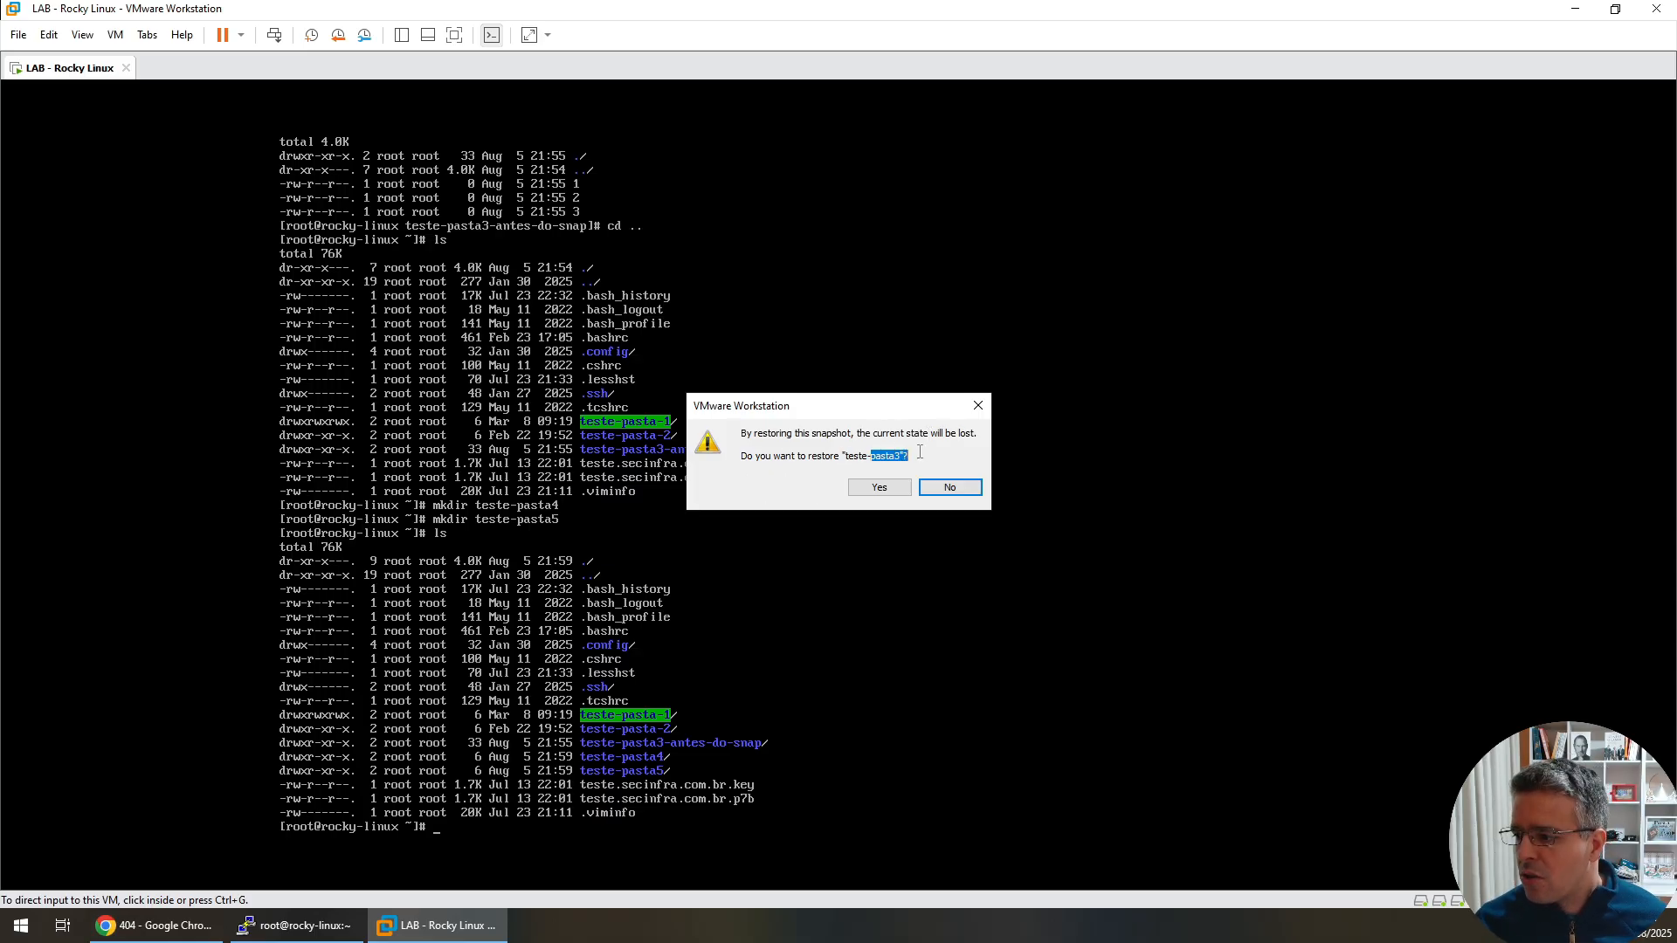
pyautogui.click(879, 488)
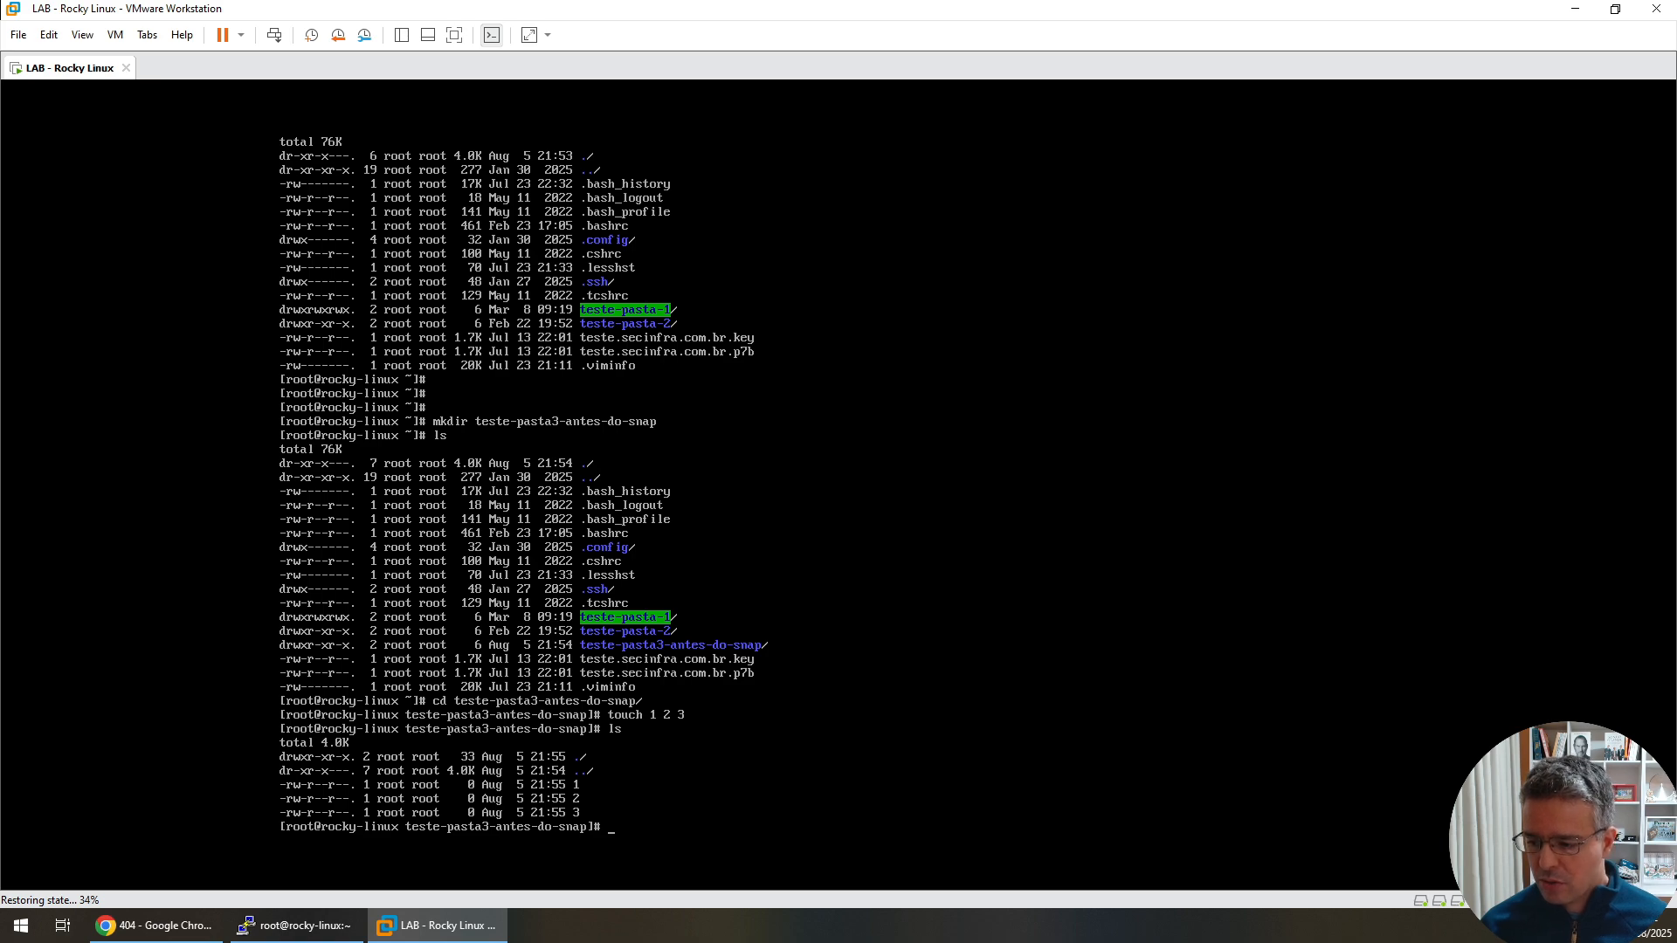
# Step: List the contents of teste-pasta3-antes-do-snap, return to the parent directory and list its contents as well
pyautogui.write('ls')
pyautogui.press('Return')
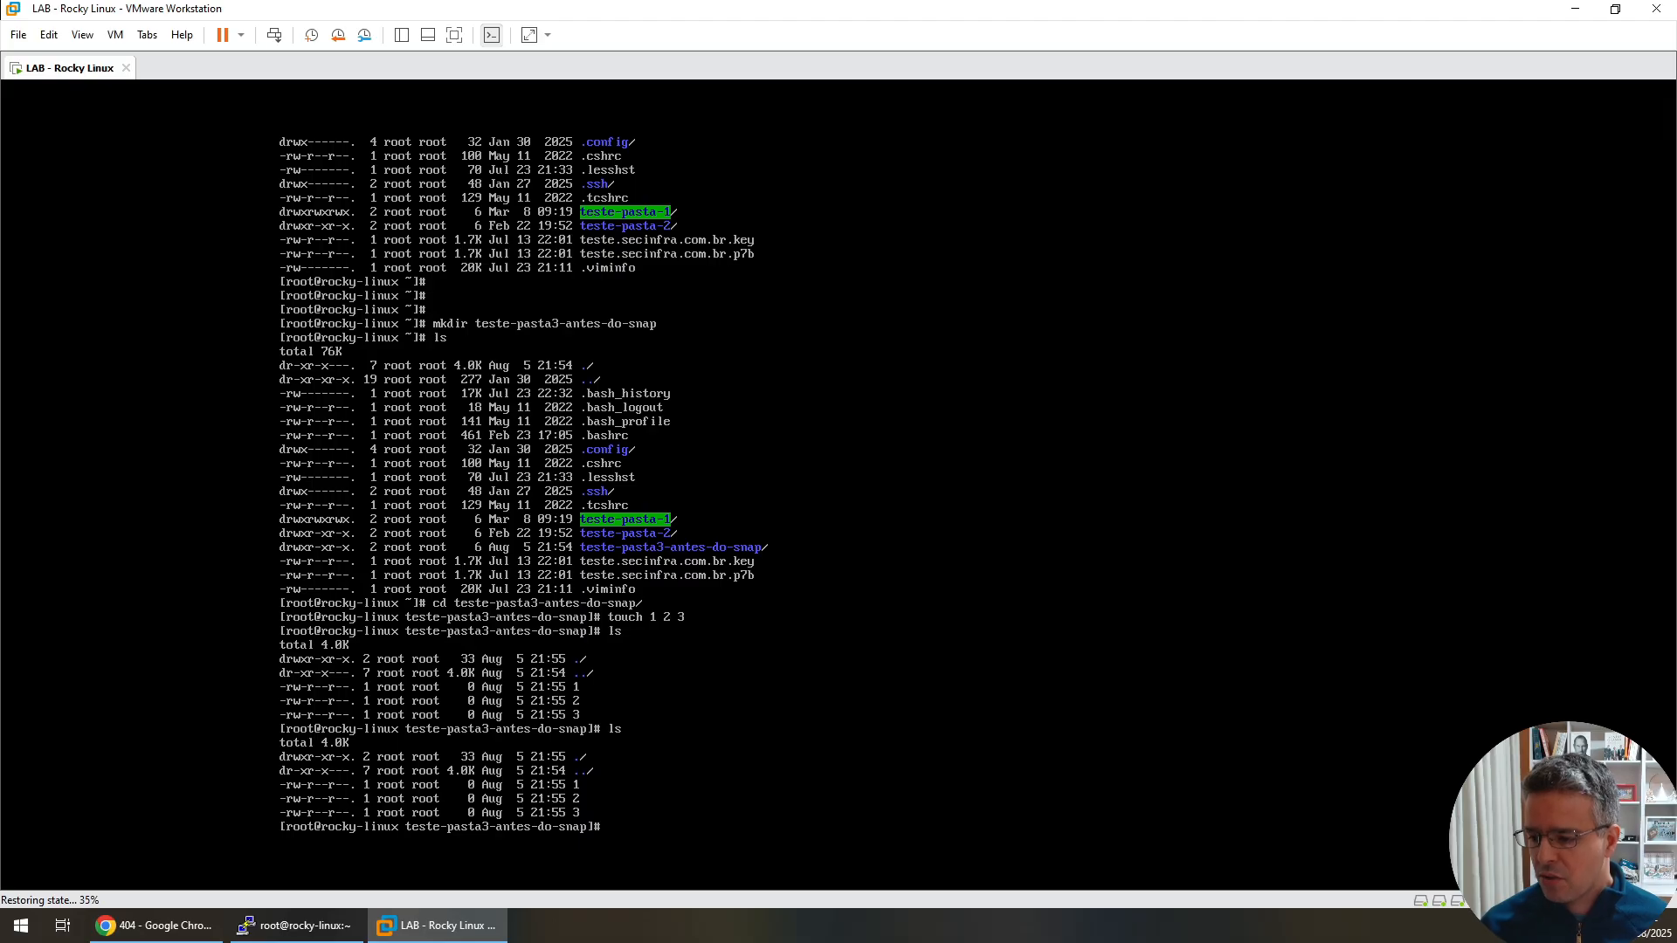
pyautogui.write('cd')
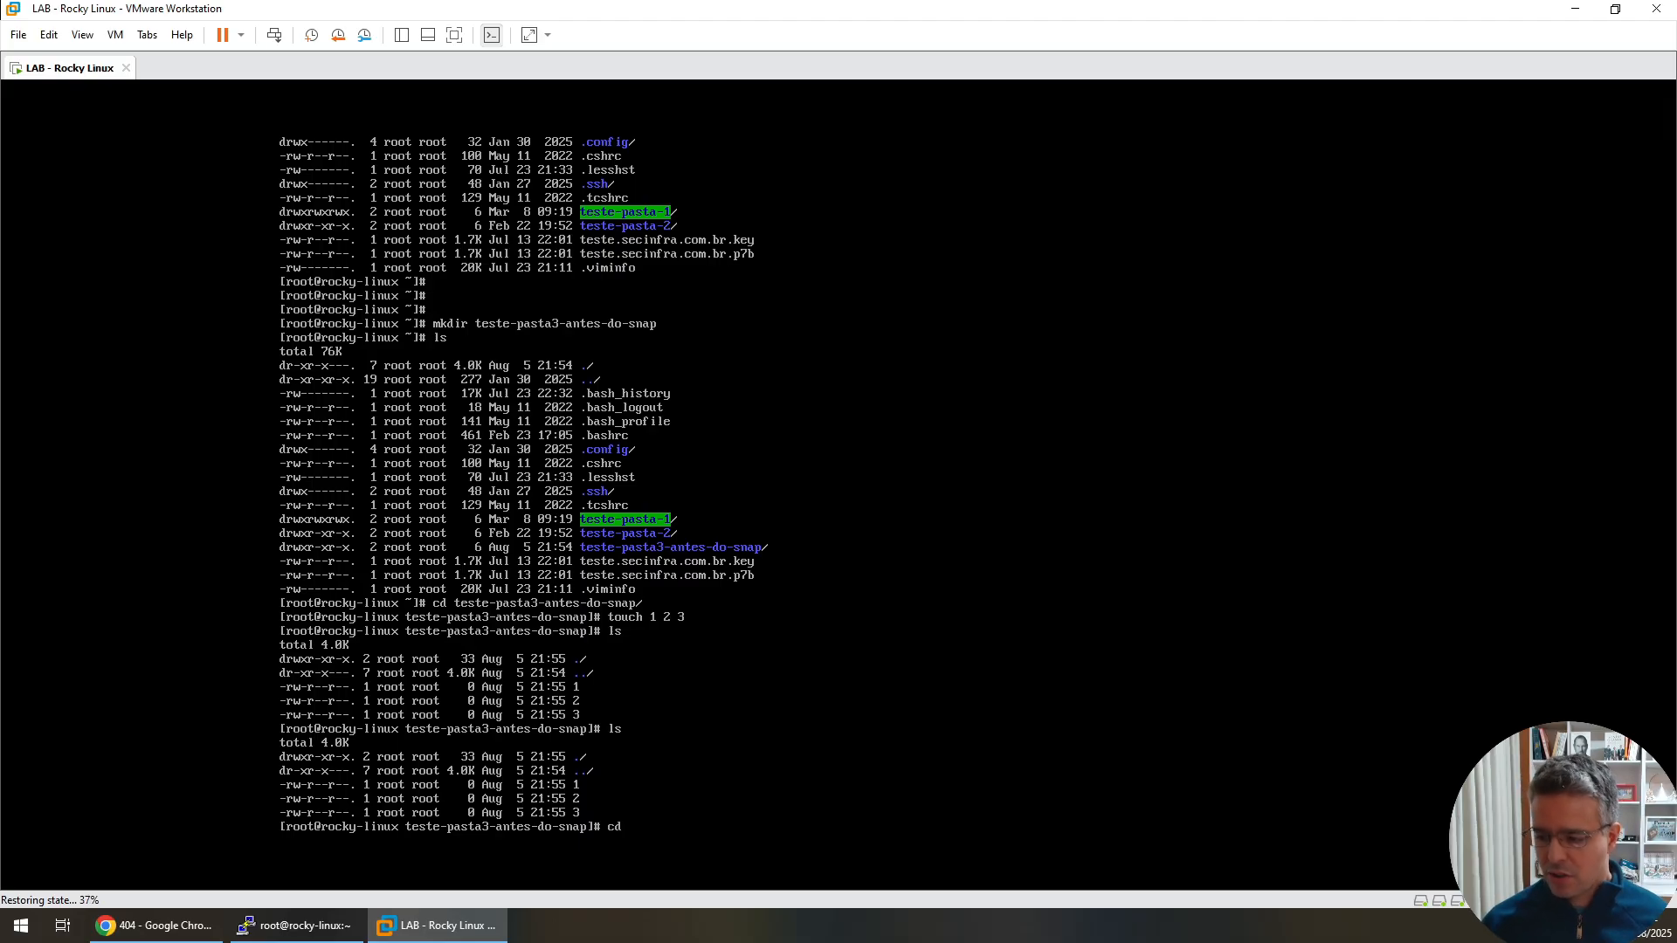
pyautogui.write(' ..')
pyautogui.press('Return')
pyautogui.write('ls')
pyautogui.press('Return')
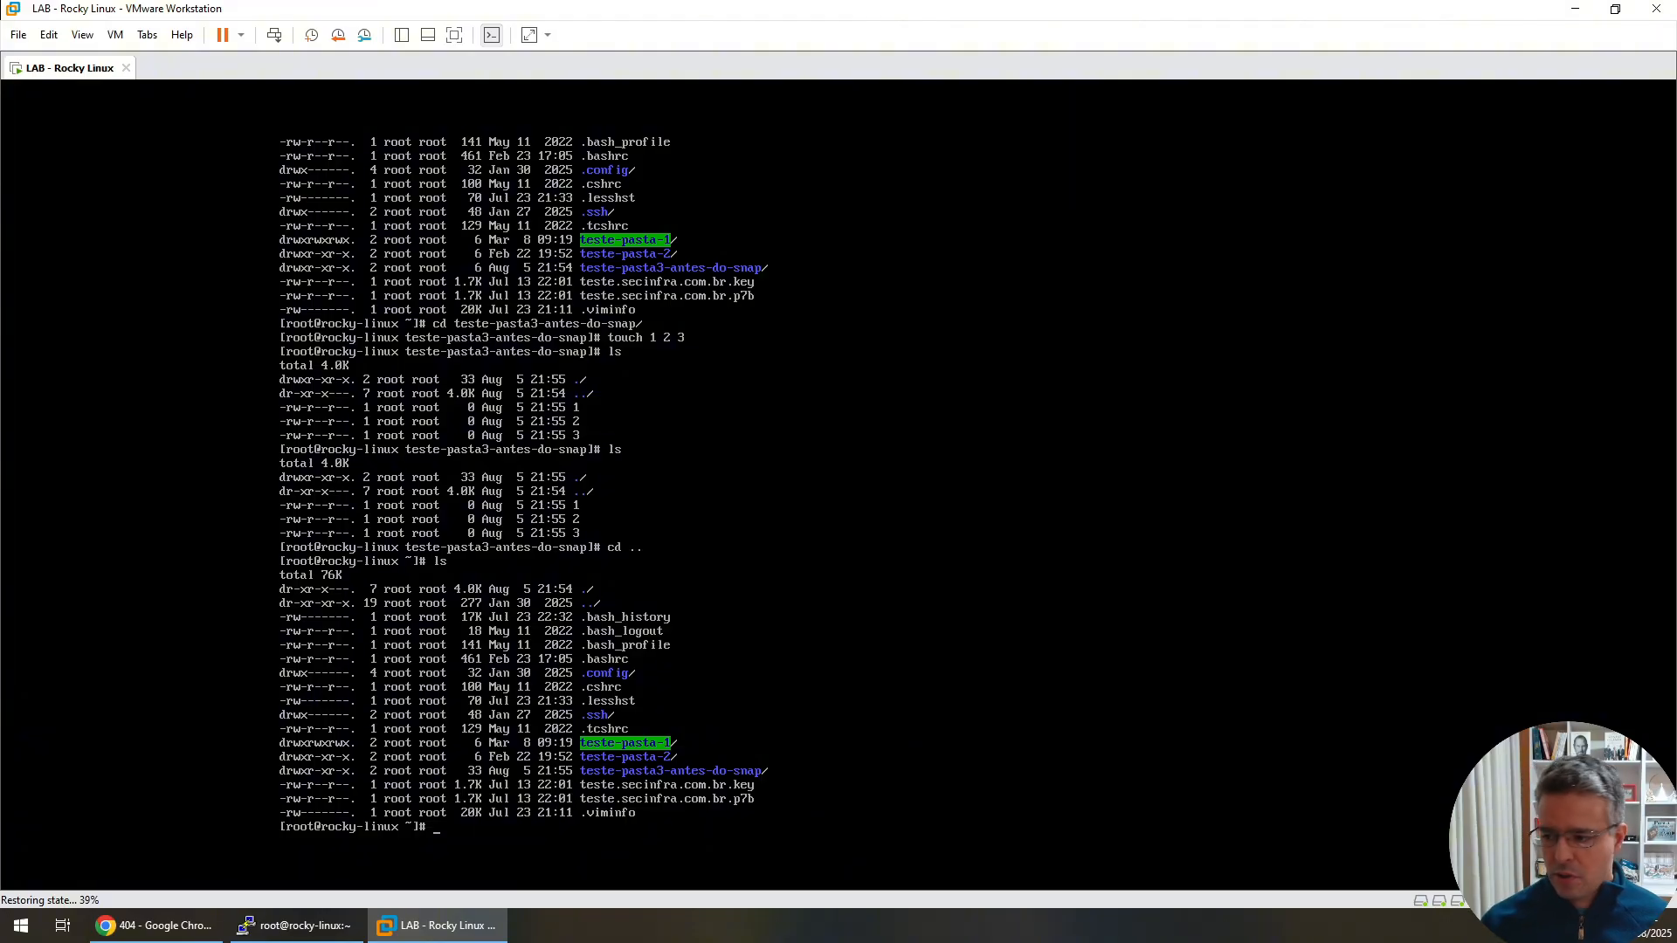
# Step: Check the current state's position relative to teste-pasta3 in the Snapshot Manager and close it
pyautogui.click(112, 35)
pyautogui.moveTo(270, 187)
pyautogui.click(455, 260)
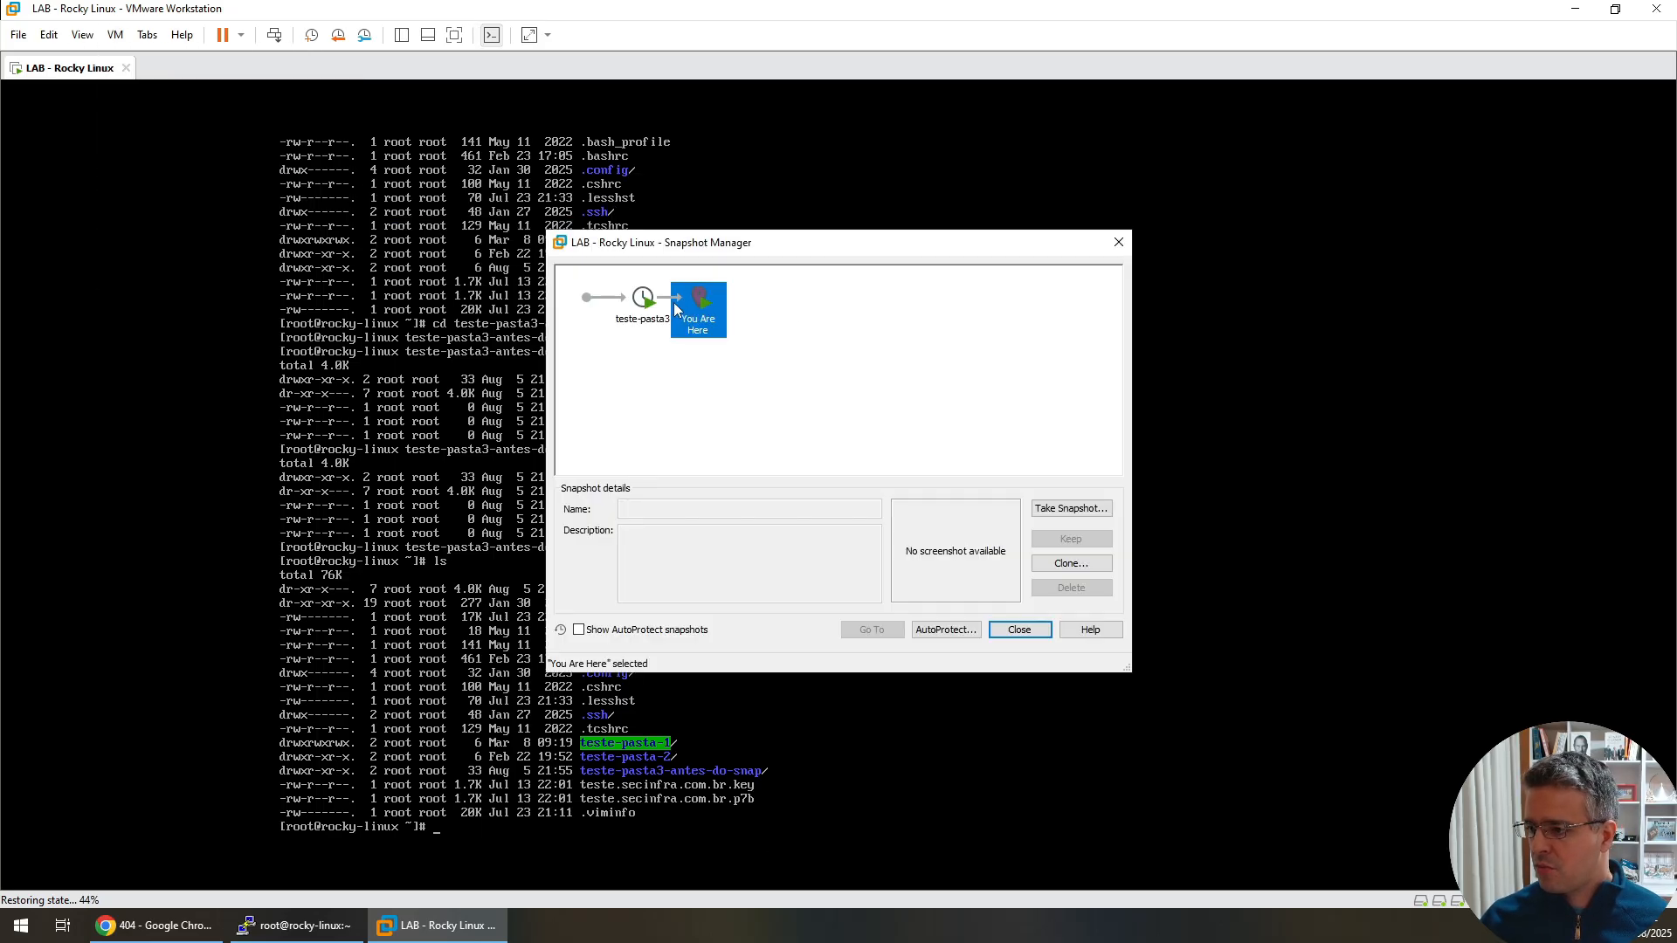
pyautogui.click(643, 302)
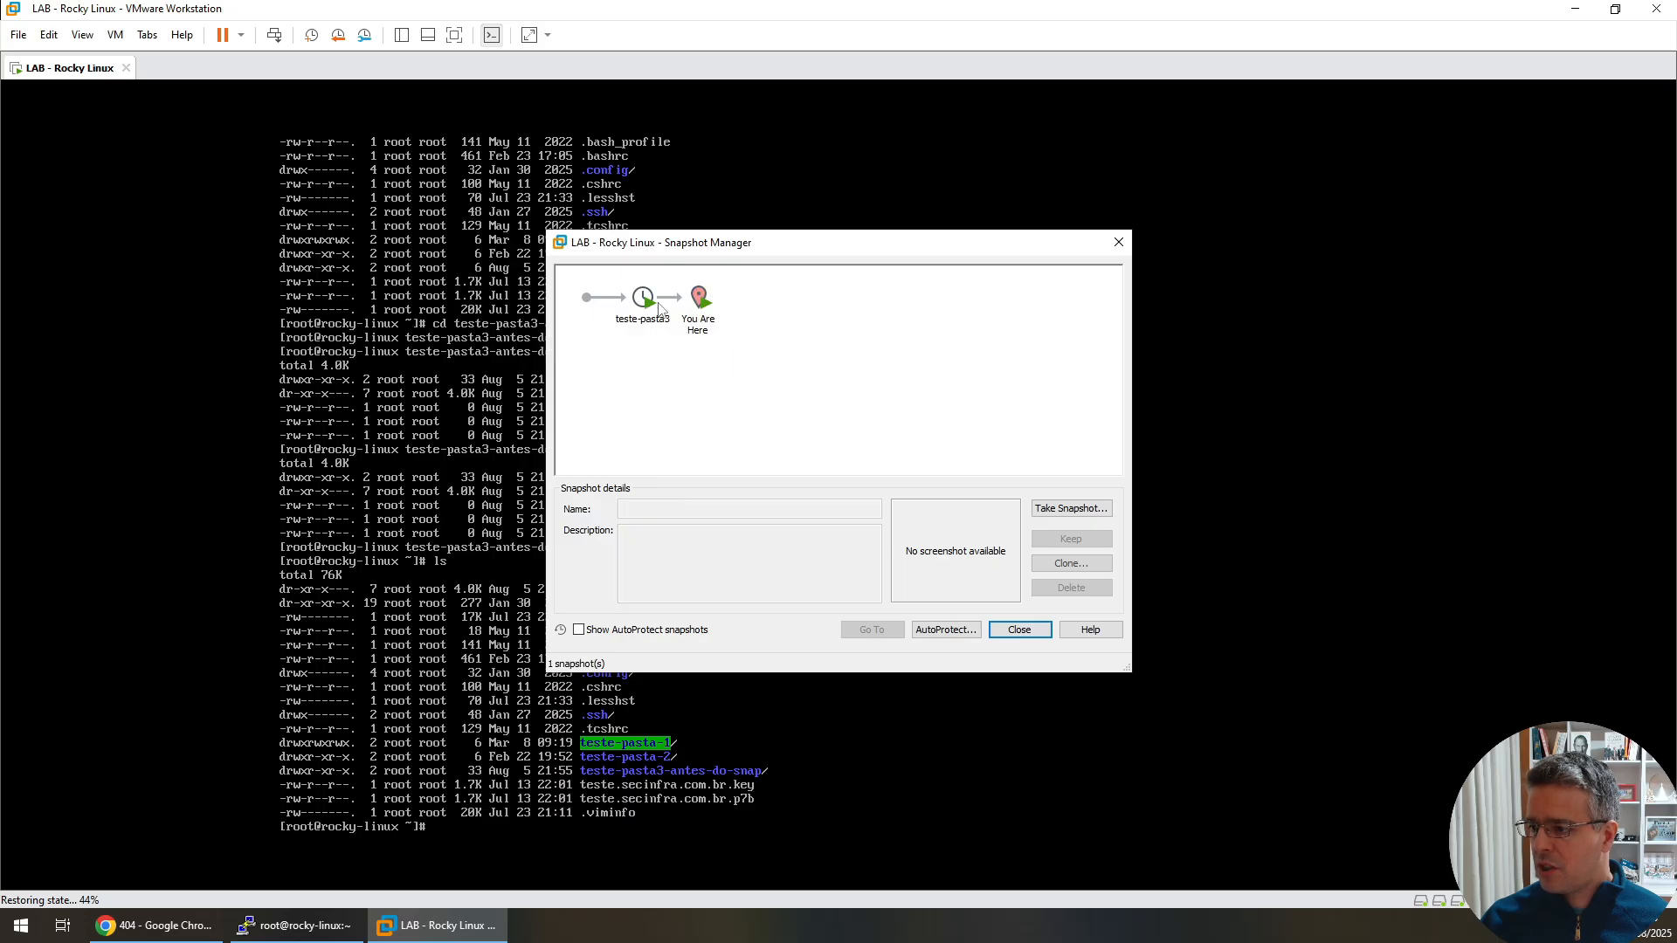
pyautogui.click(1019, 630)
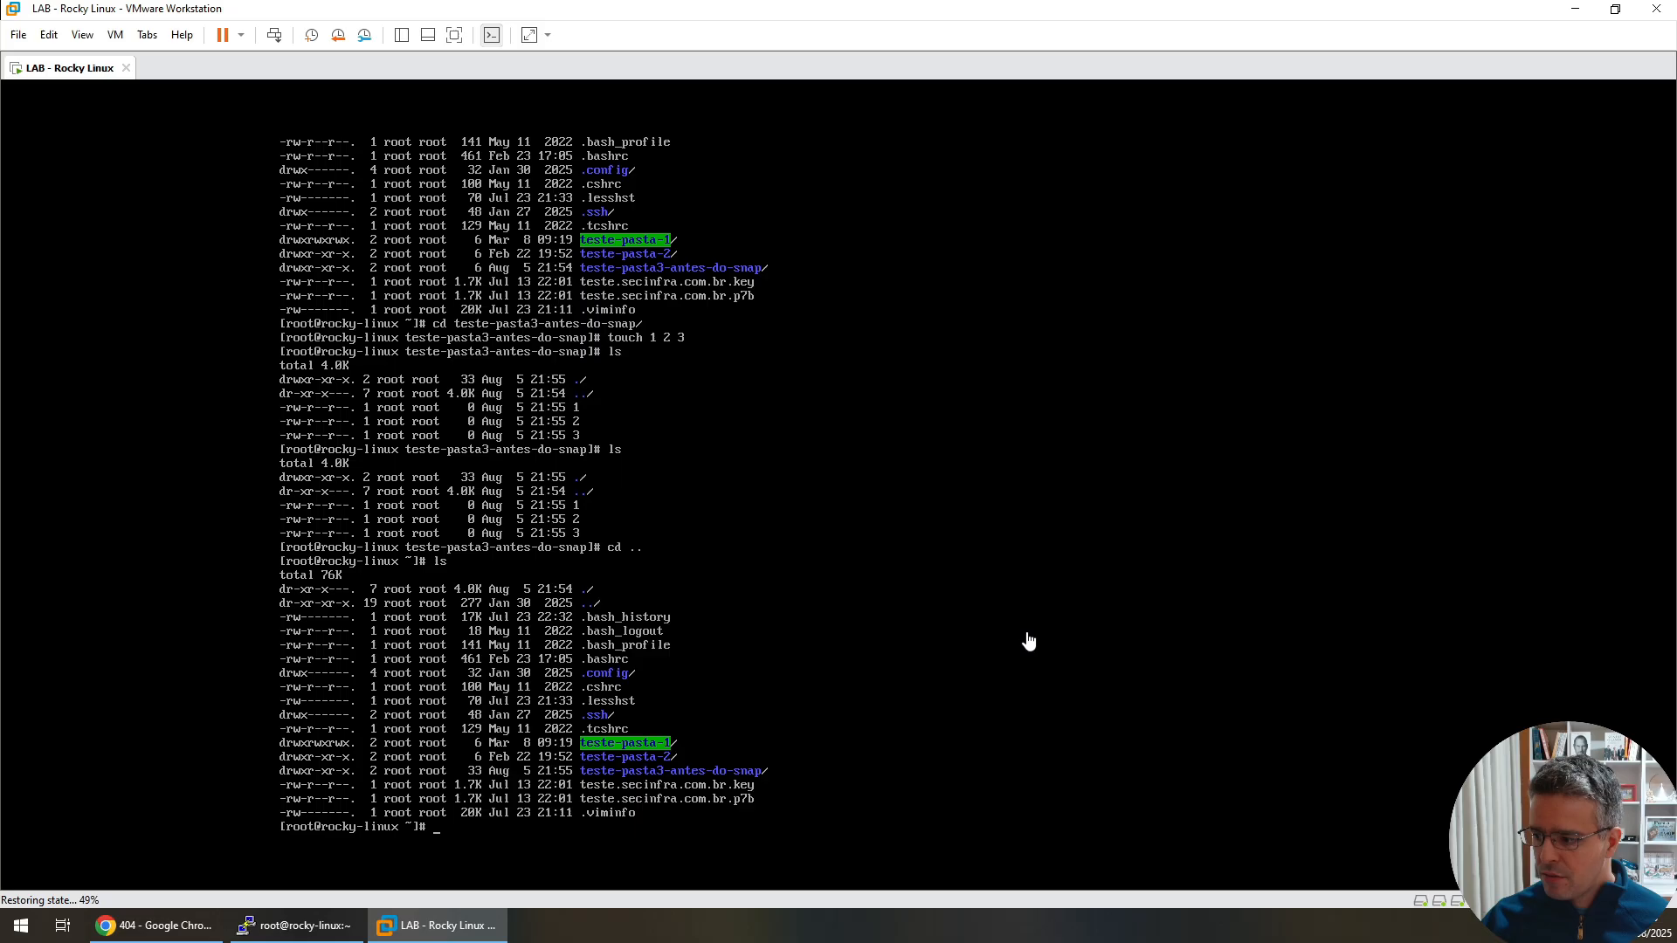
# Step: Recreate the folders teste-pasta4 and teste-pasta5 in the restored machine's home directory, clearing the terminal in between, and list the directory
pyautogui.click(744, 585)
pyautogui.write('mkdir')
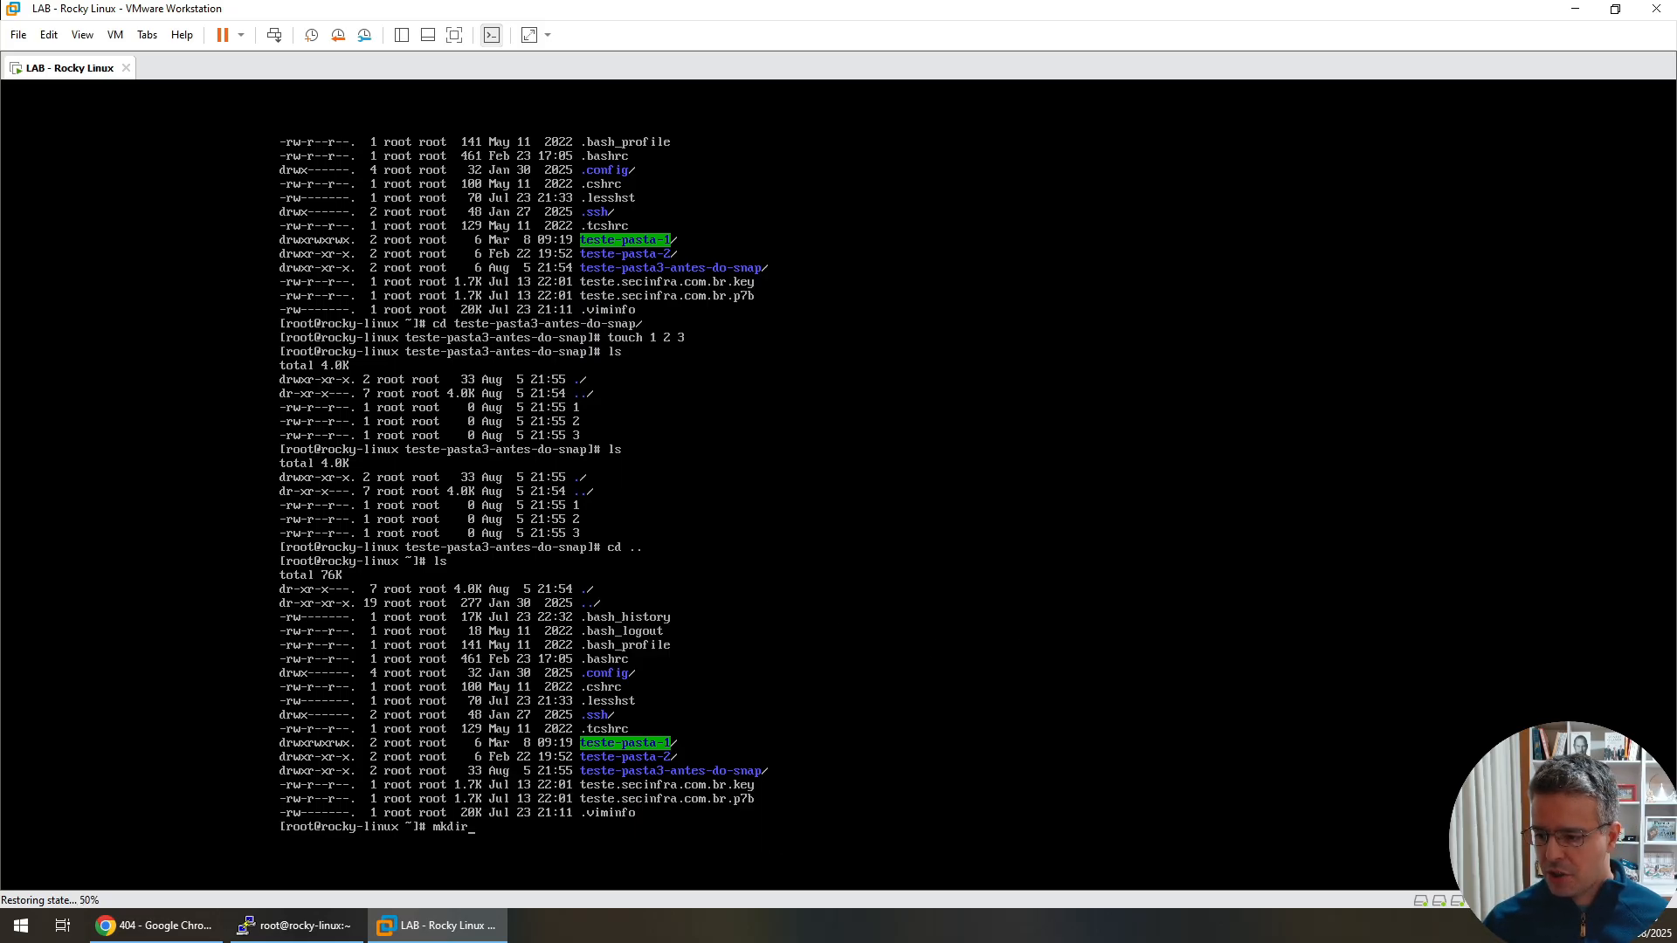
pyautogui.write(' teste pasta')
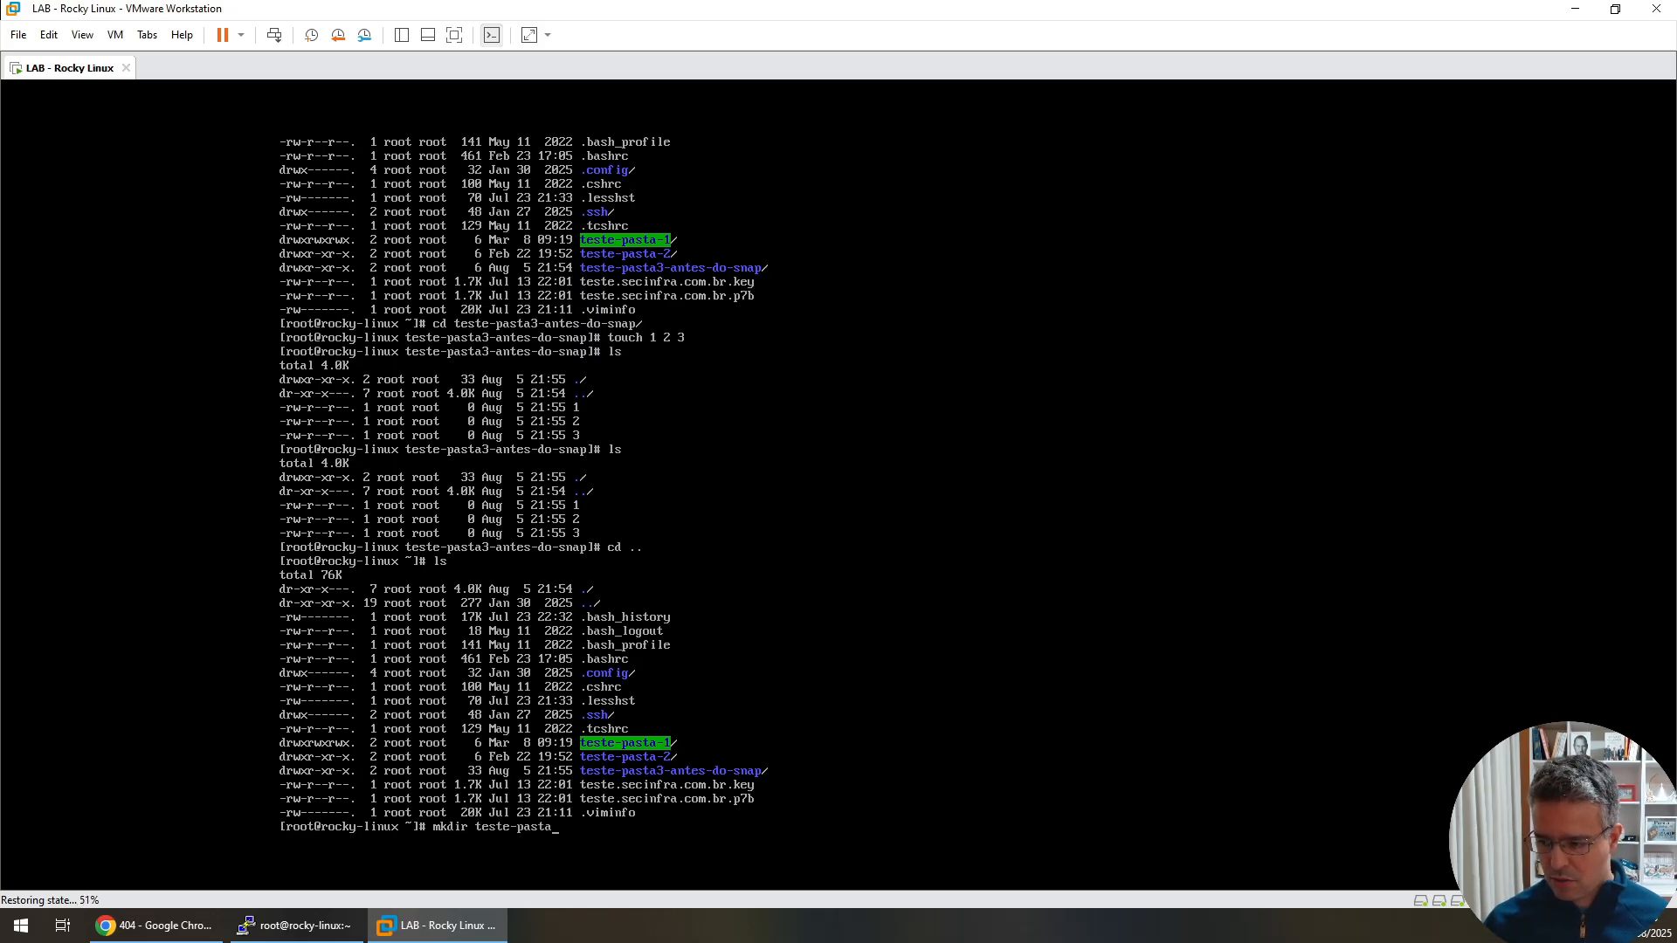
pyautogui.hotkey('ctrl', 'c')
pyautogui.hotkey('ctrl', 'l')
pyautogui.write('mkdir teste-past')
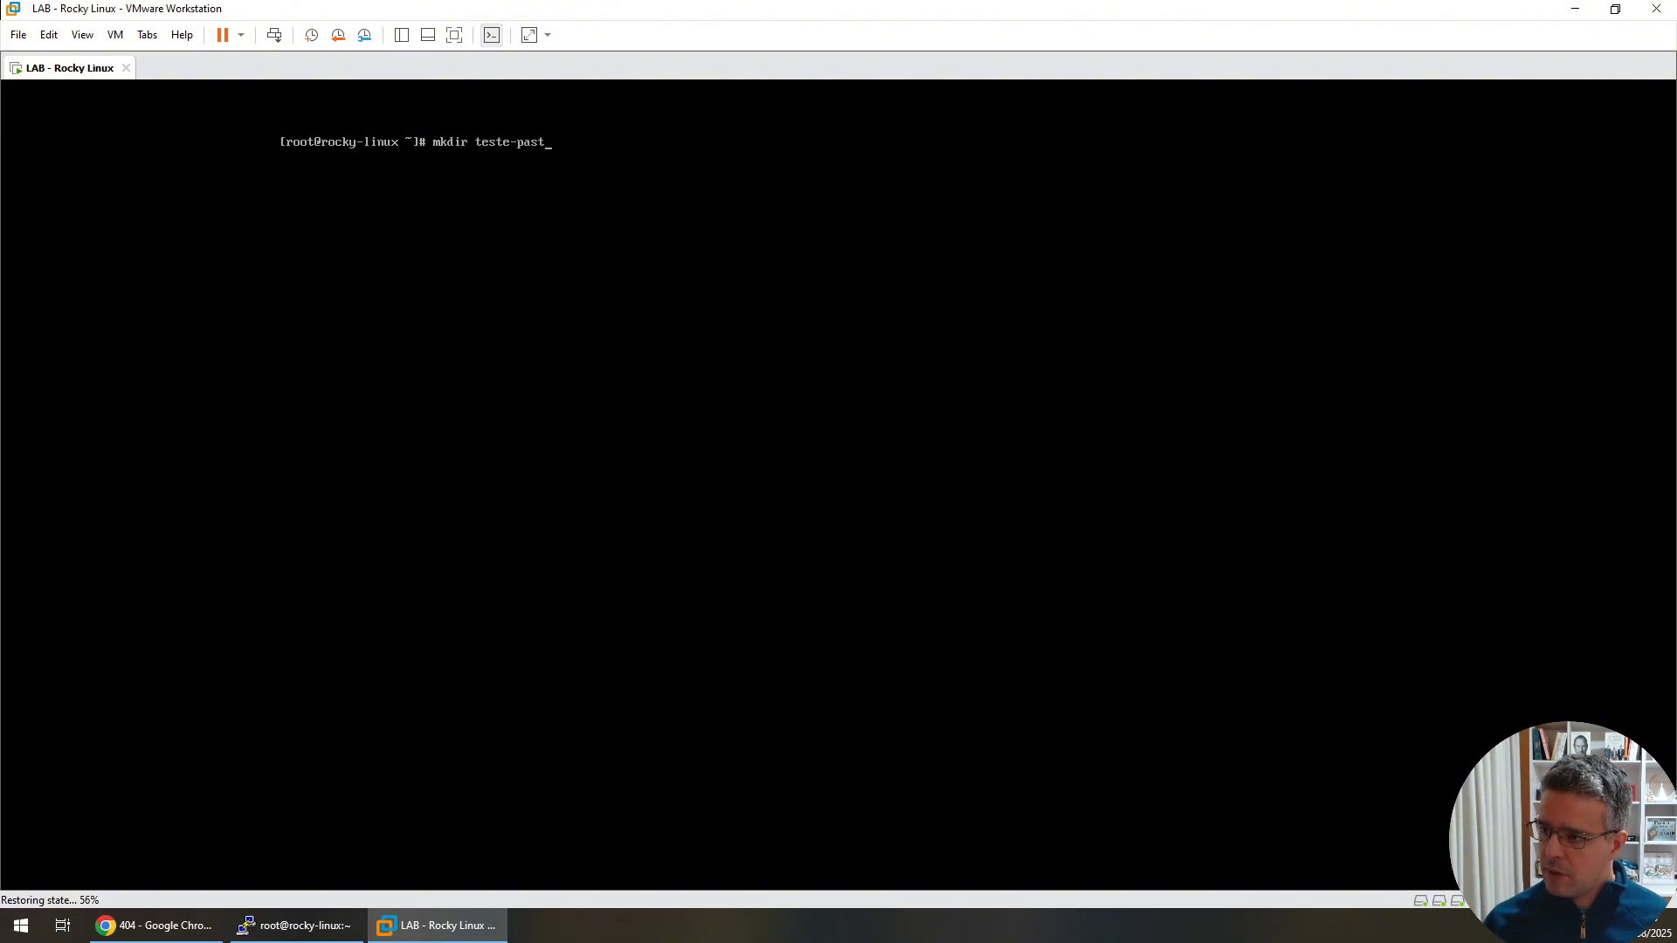
pyautogui.write('a5')
pyautogui.press('Return')
pyautogui.write('ls')
pyautogui.press('Return')
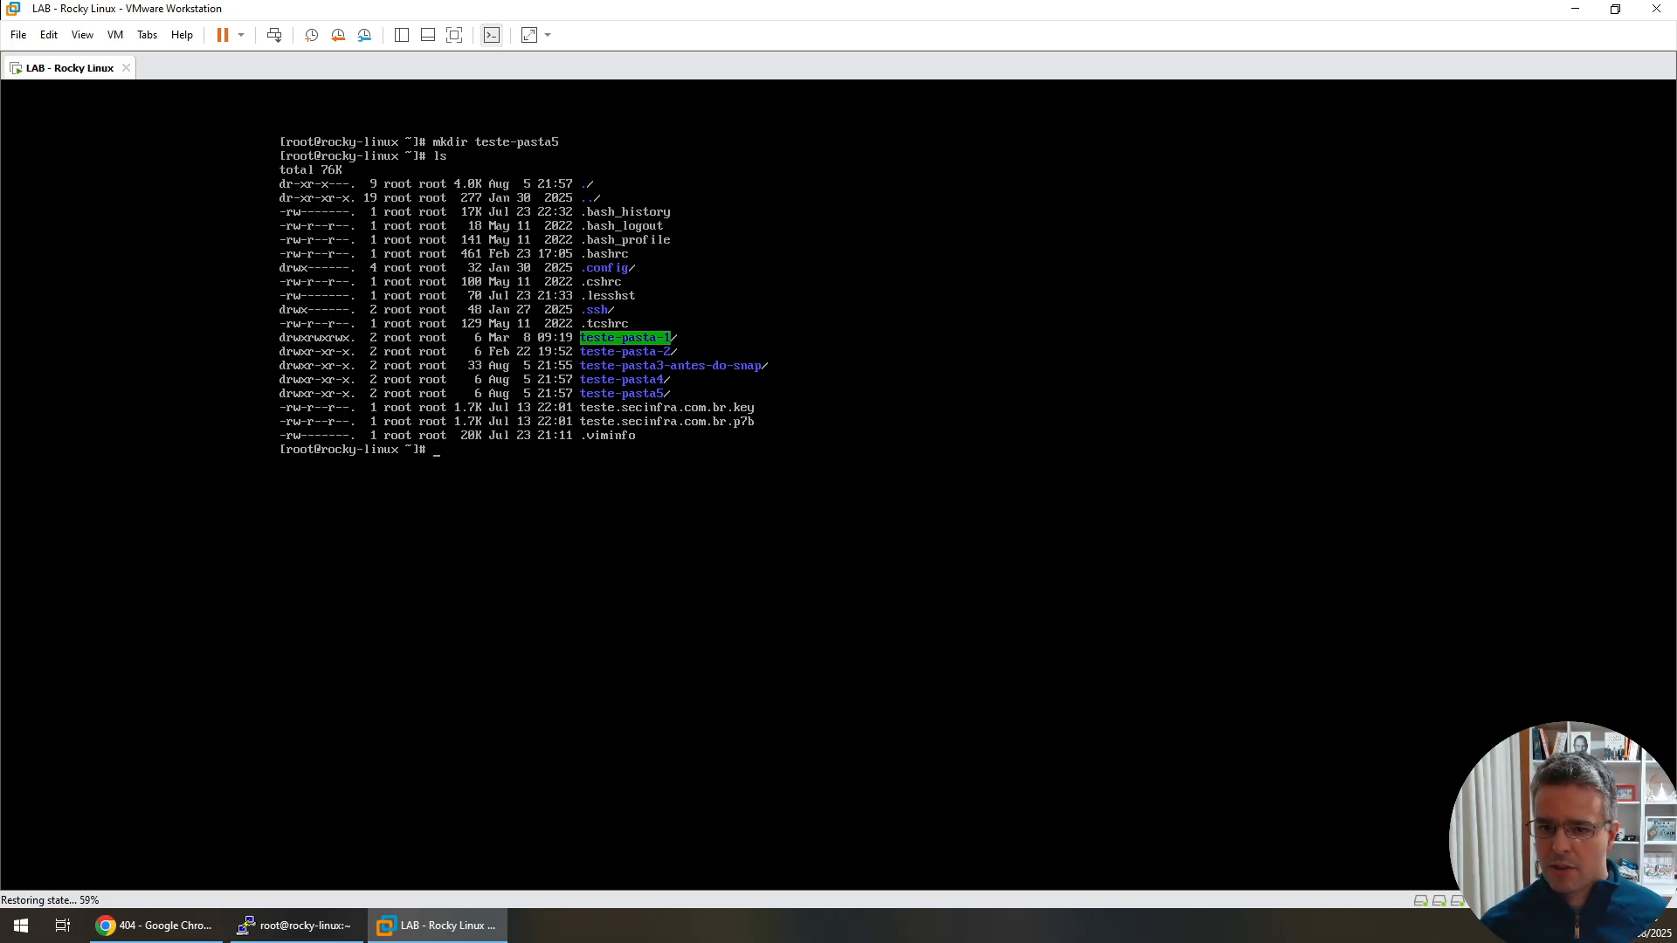
# Step: Restore snapshot teste-pasta3 from the Snapshot Manager using Go to Snapshot, accepting the loss of the current state
pyautogui.hotkey('ctrl', 'alt')
pyautogui.click(115, 35)
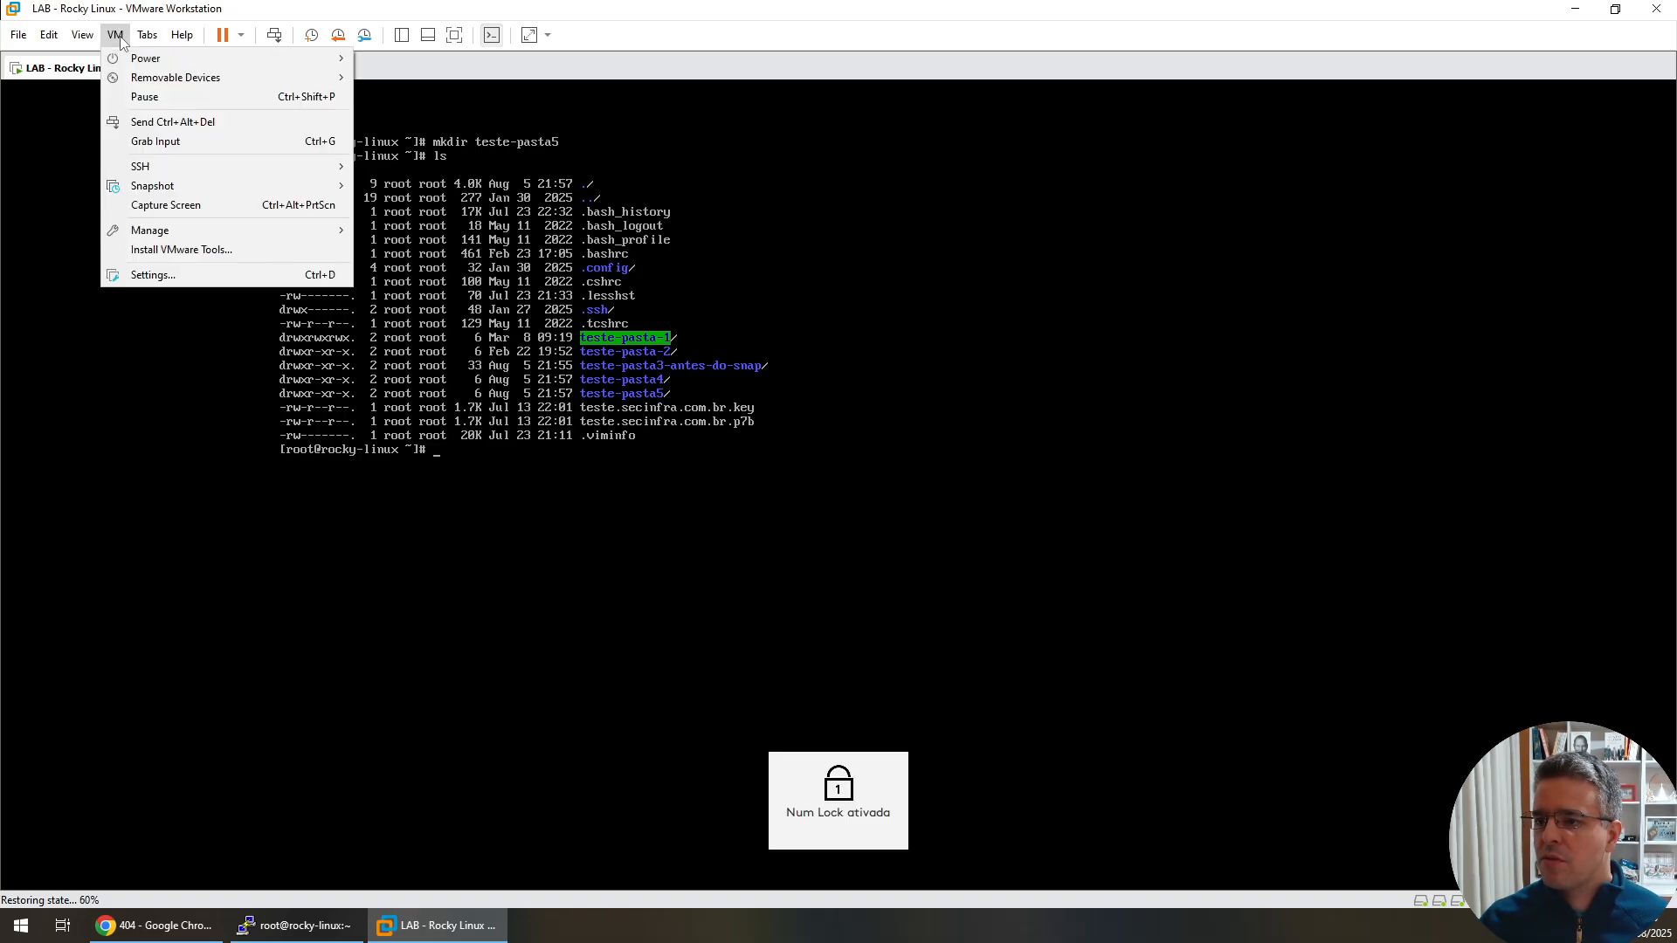
pyautogui.moveTo(285, 185)
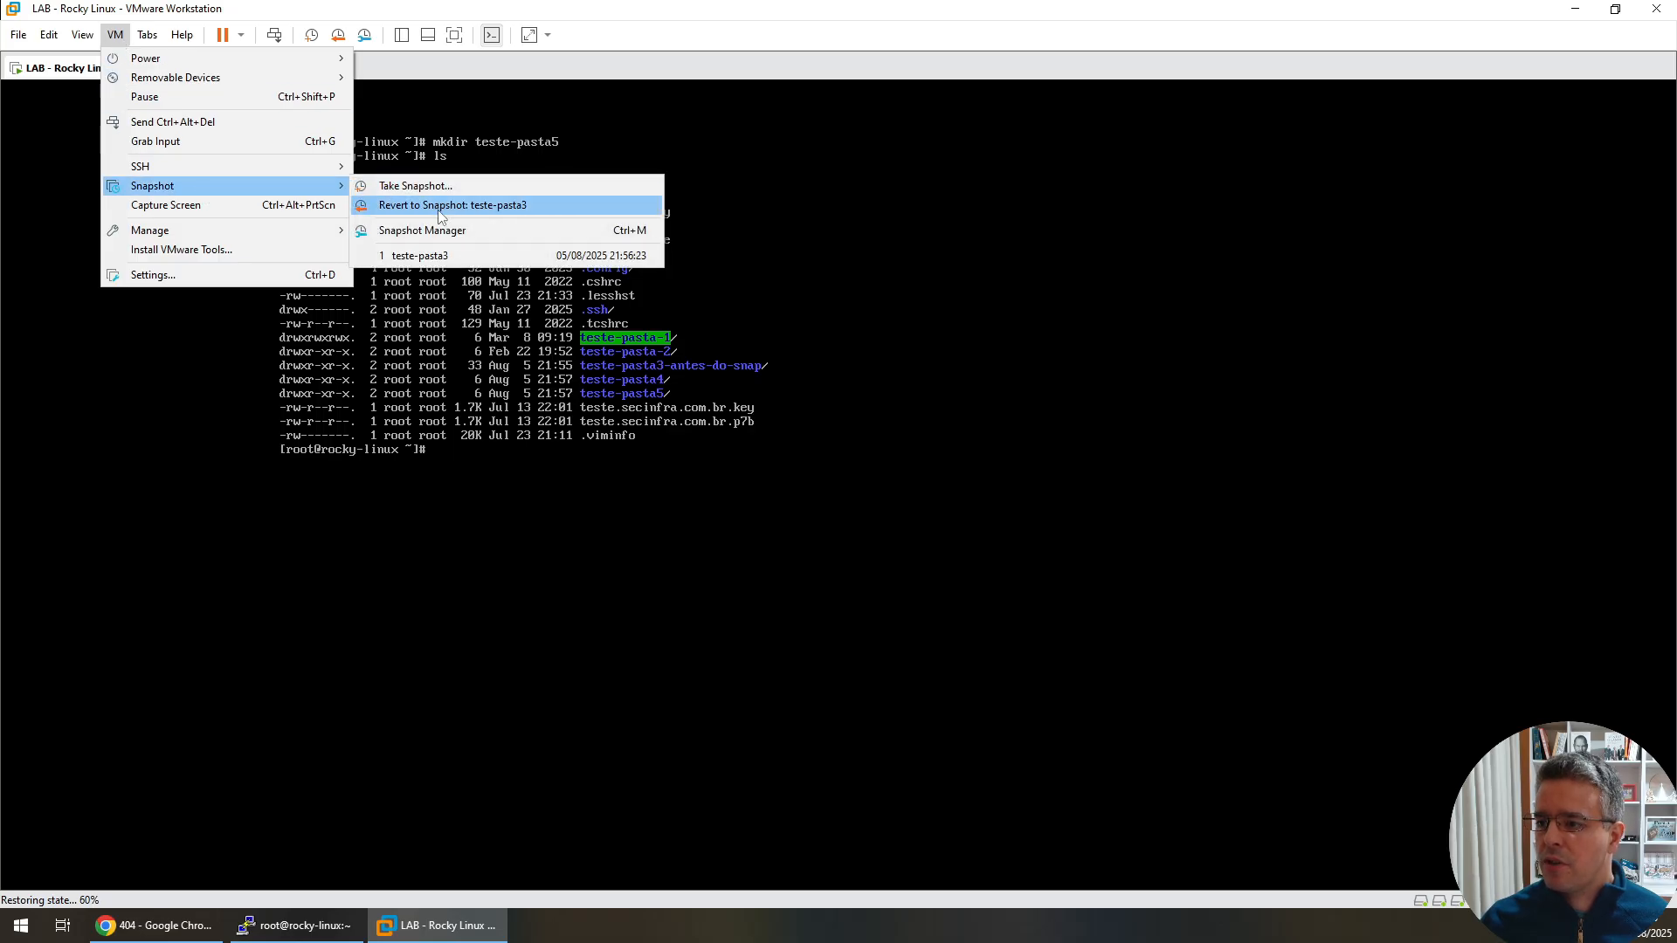
pyautogui.click(424, 234)
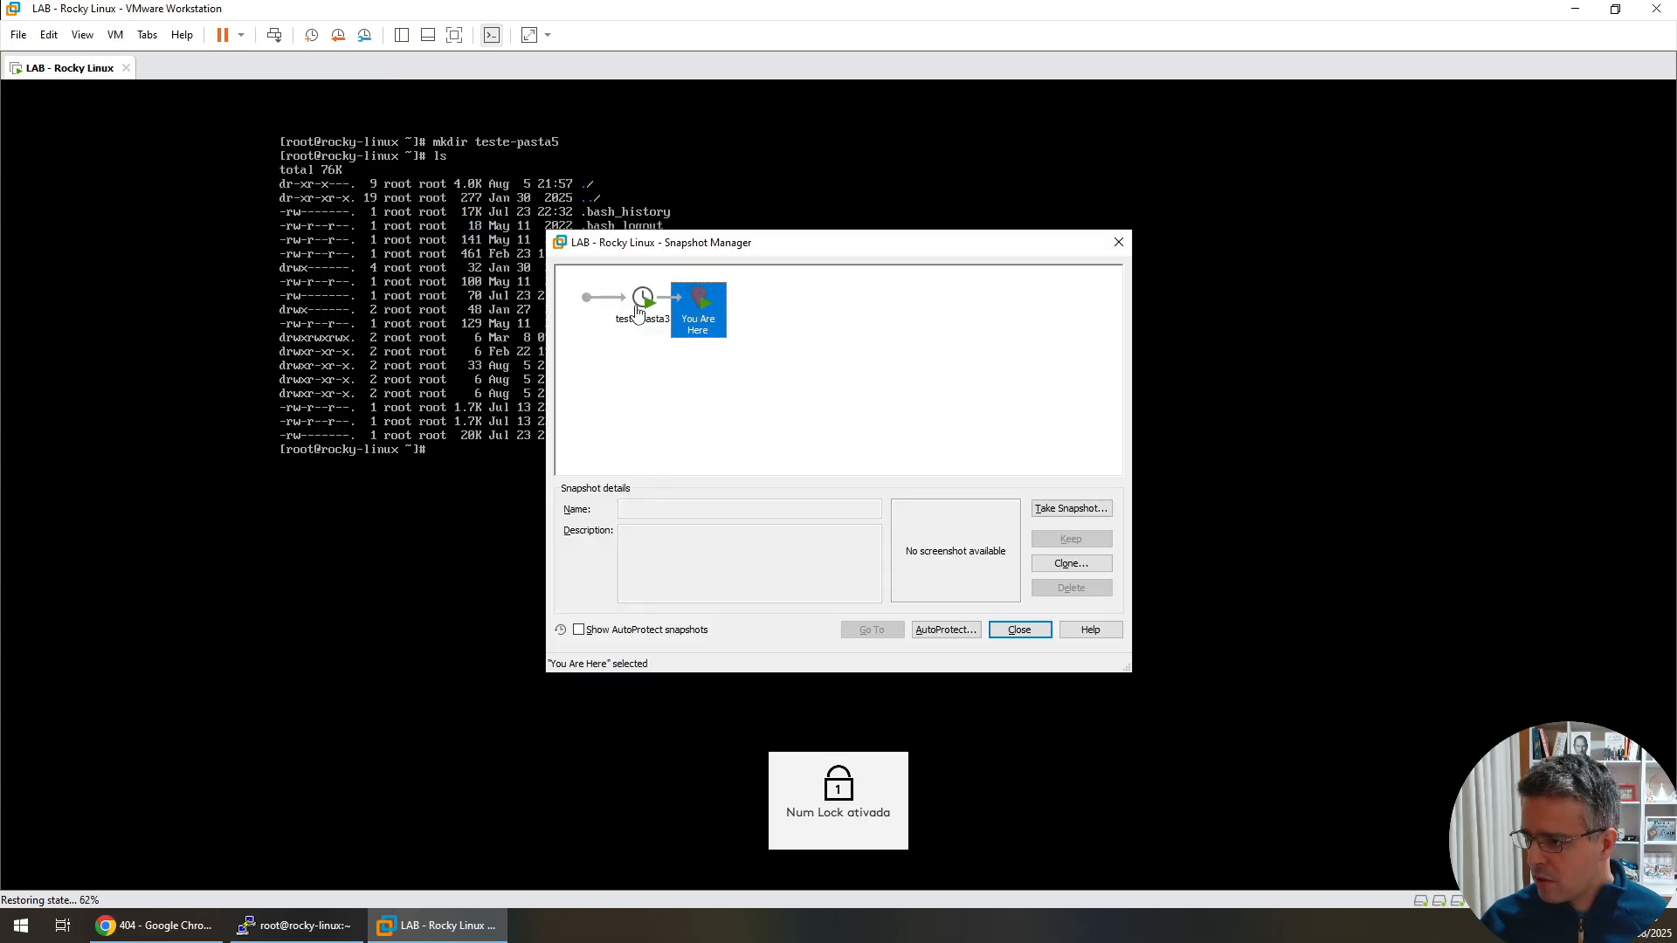
pyautogui.click(641, 304)
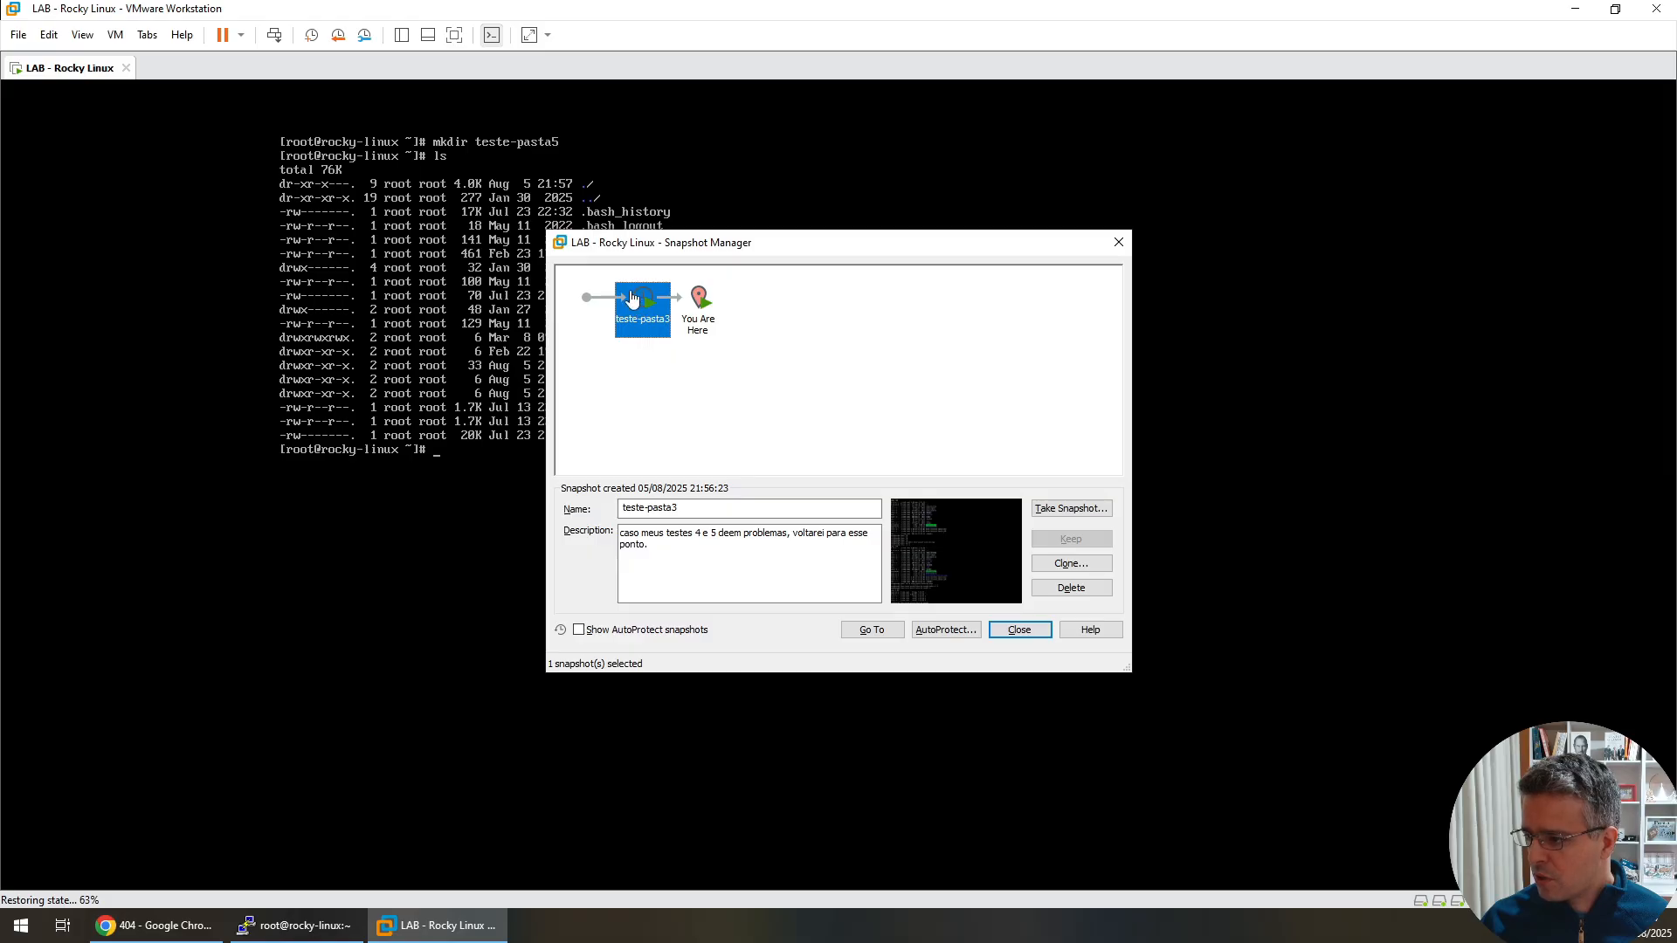
pyautogui.rightClick(632, 296)
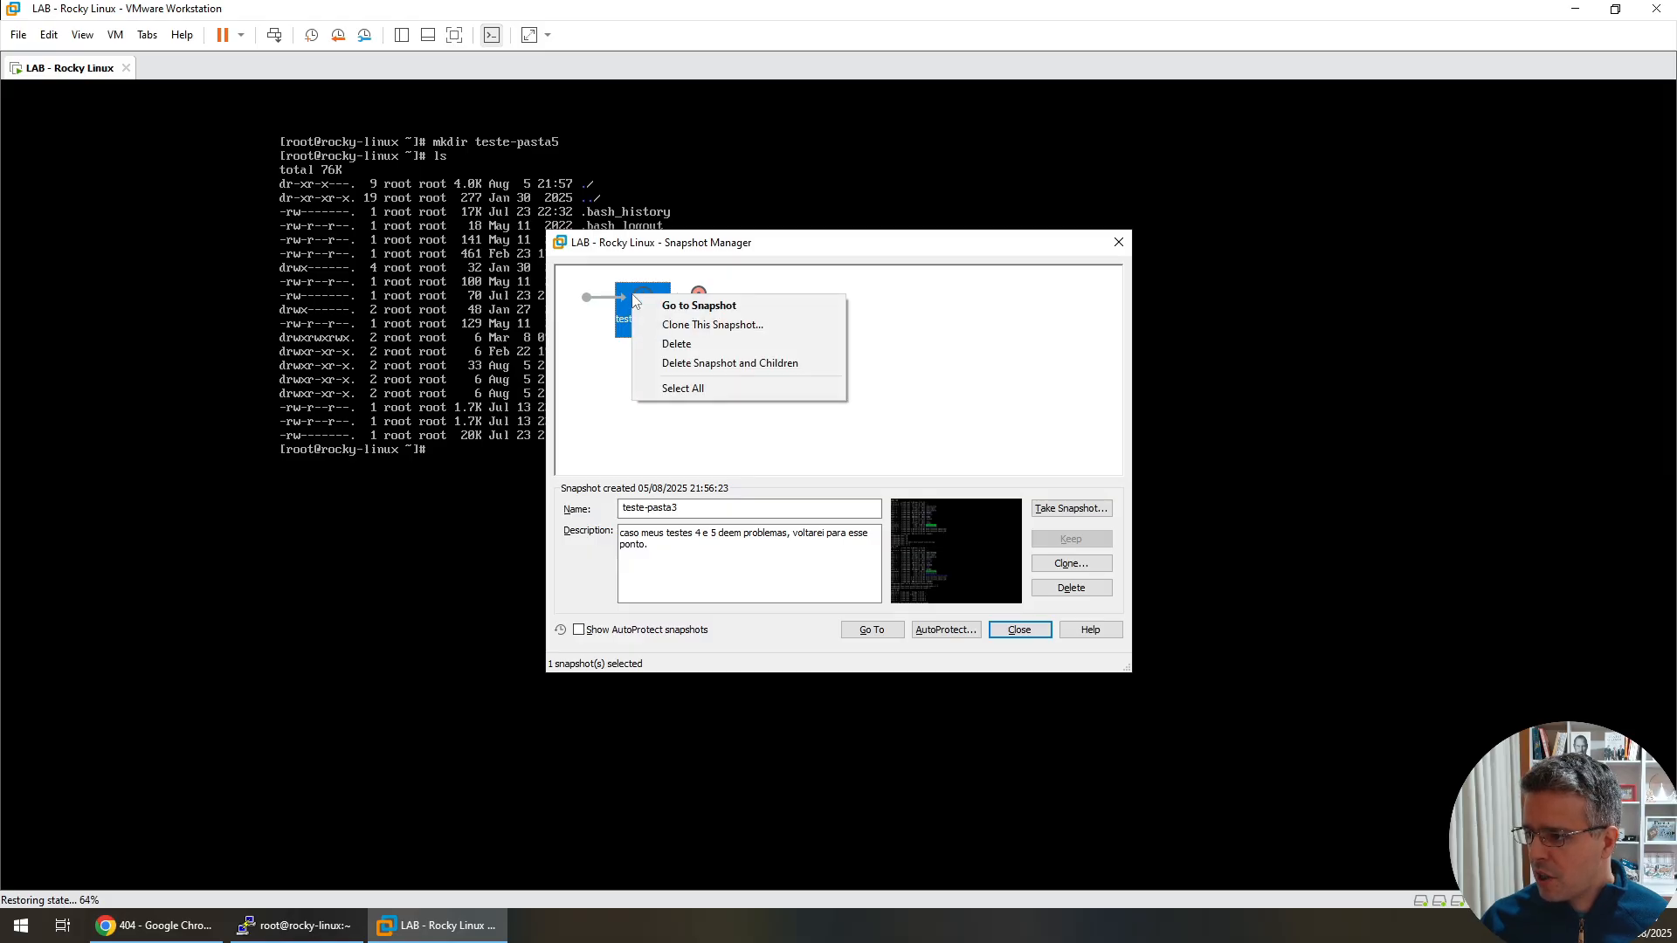
pyautogui.click(663, 307)
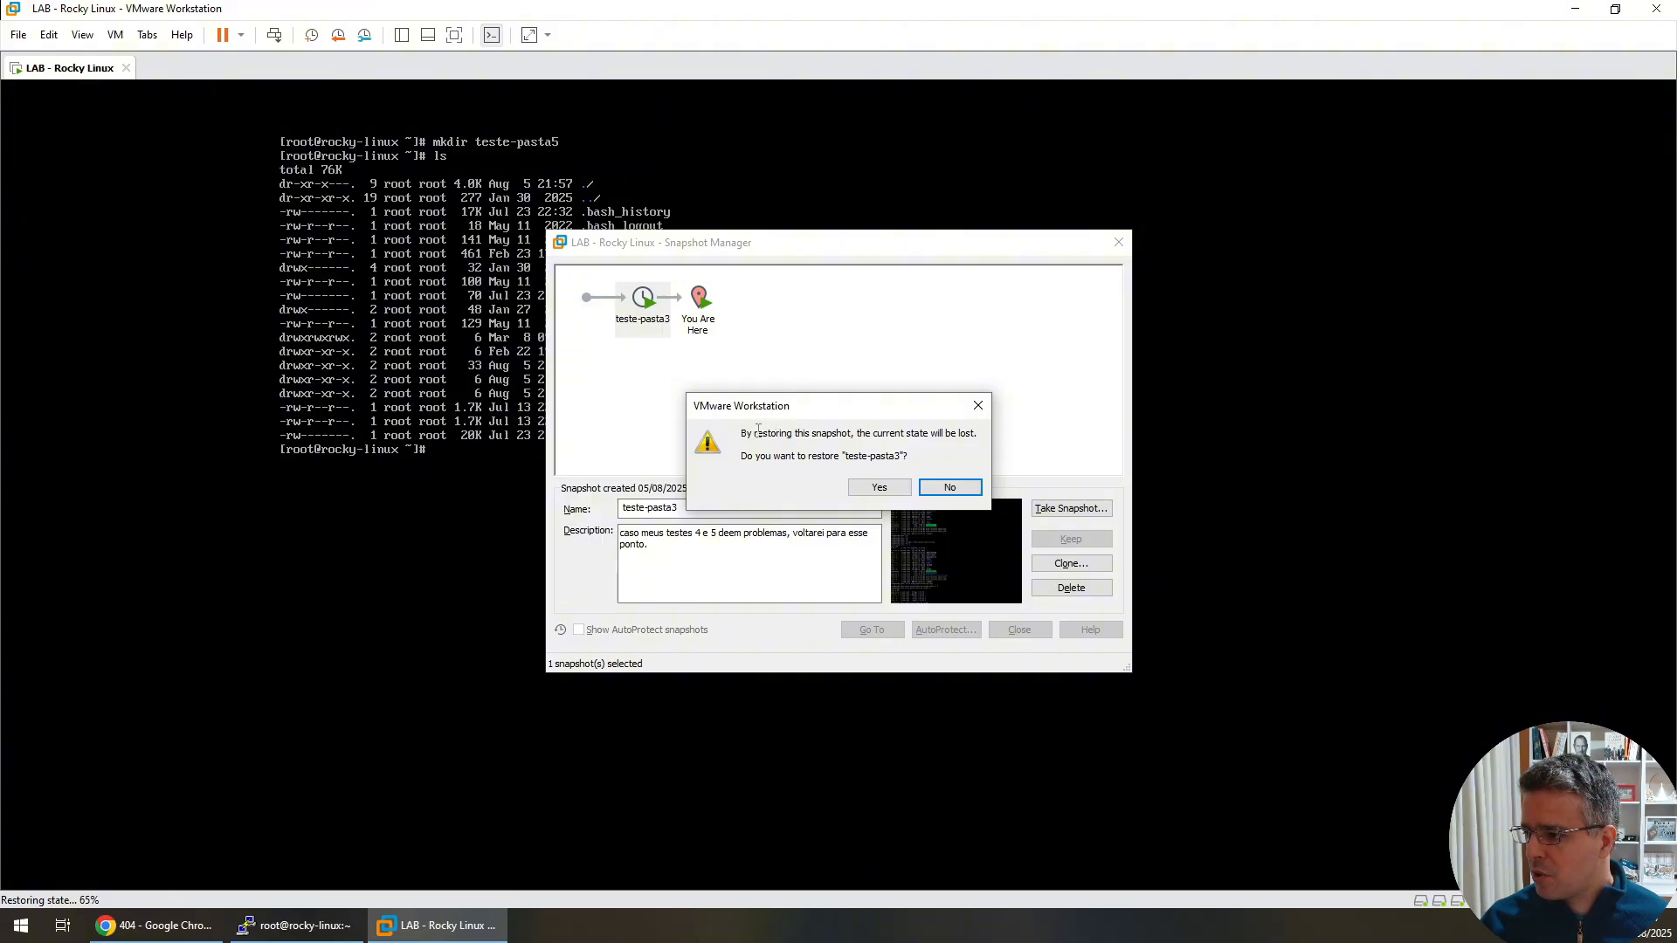
pyautogui.moveTo(756, 434); pyautogui.dragTo(957, 435)
pyautogui.click(878, 487)
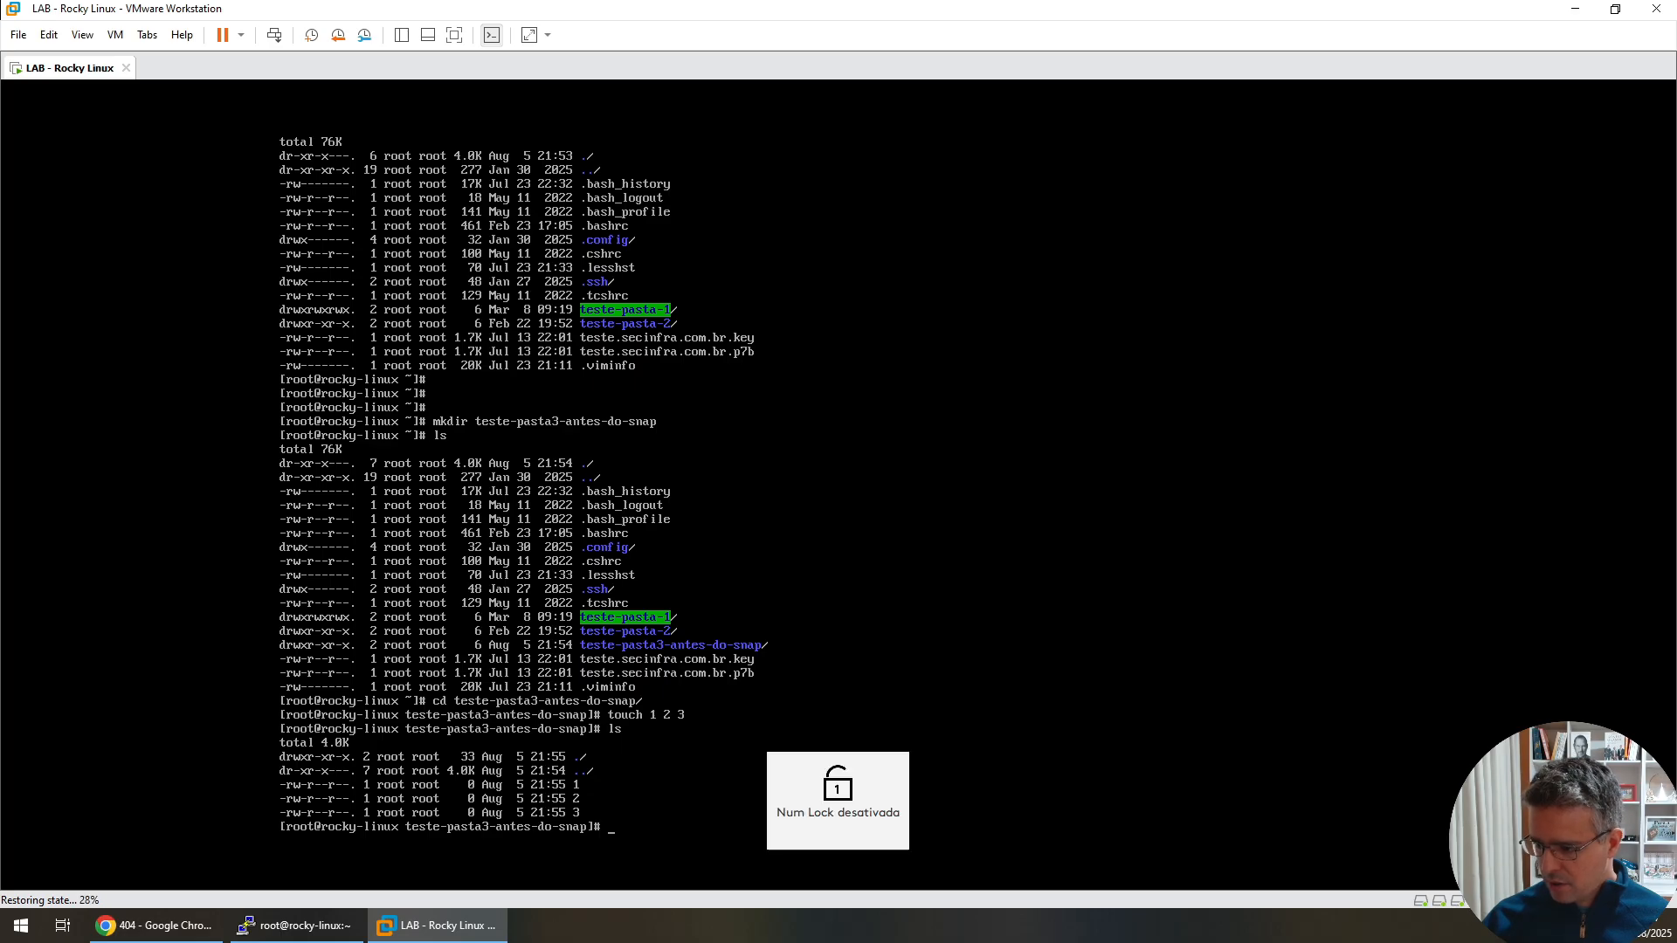
# Step: Return to the home directory in the restored machine's terminal and list its contents
pyautogui.write('cd')
pyautogui.press('Return')
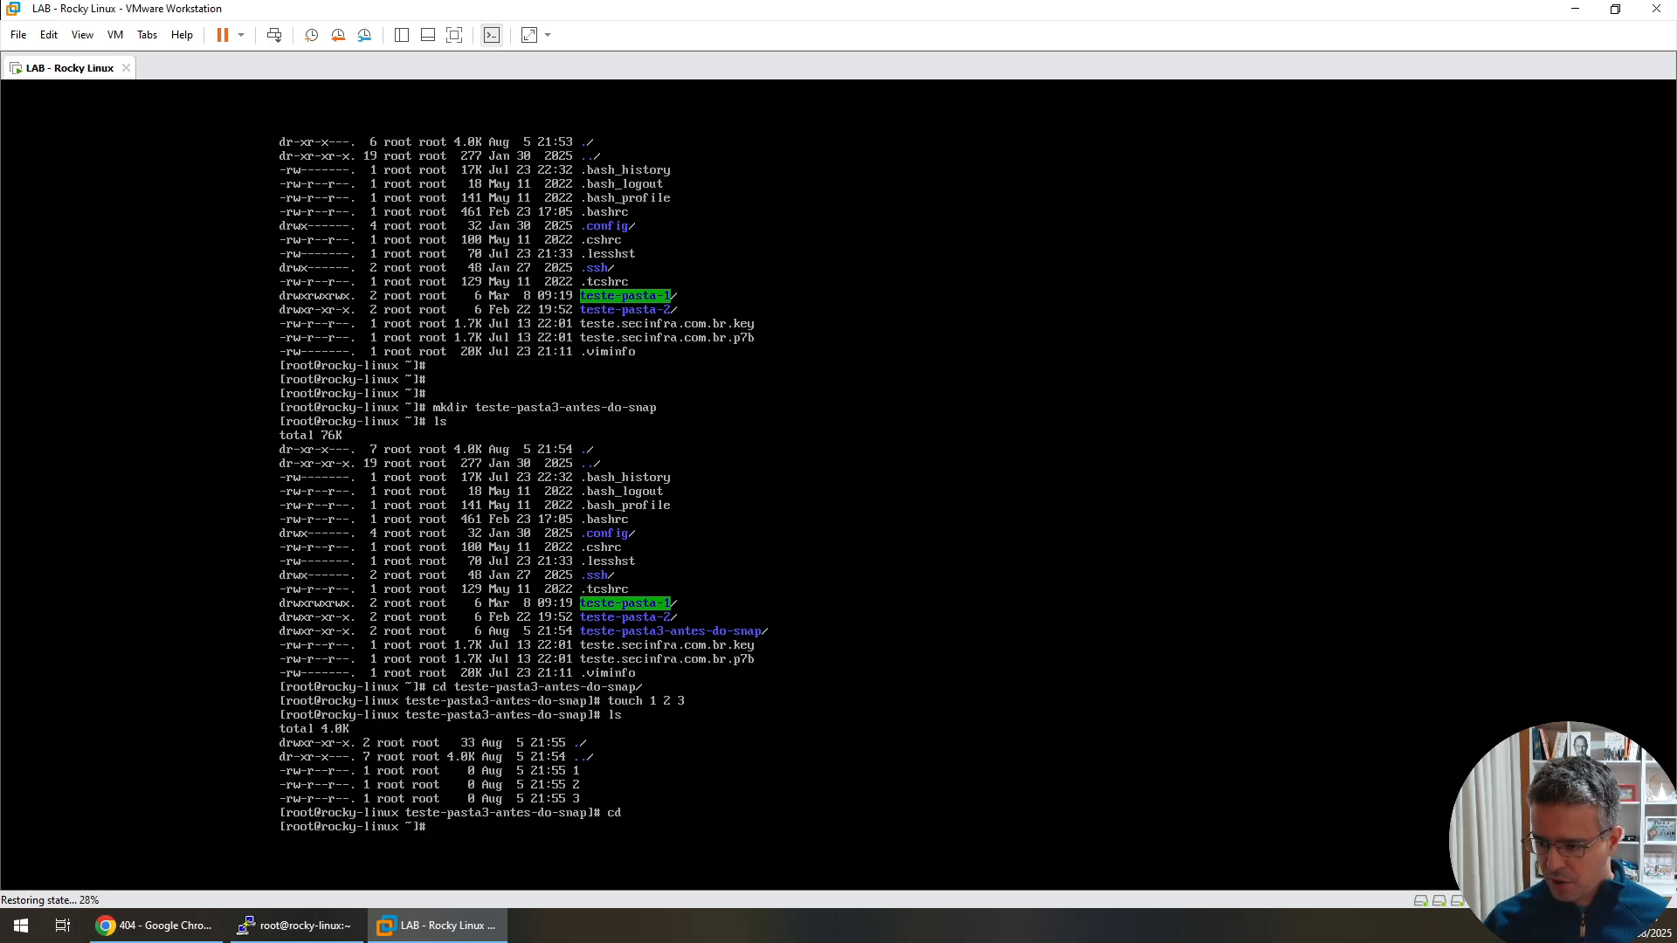
pyautogui.write('ls')
pyautogui.press('Return')
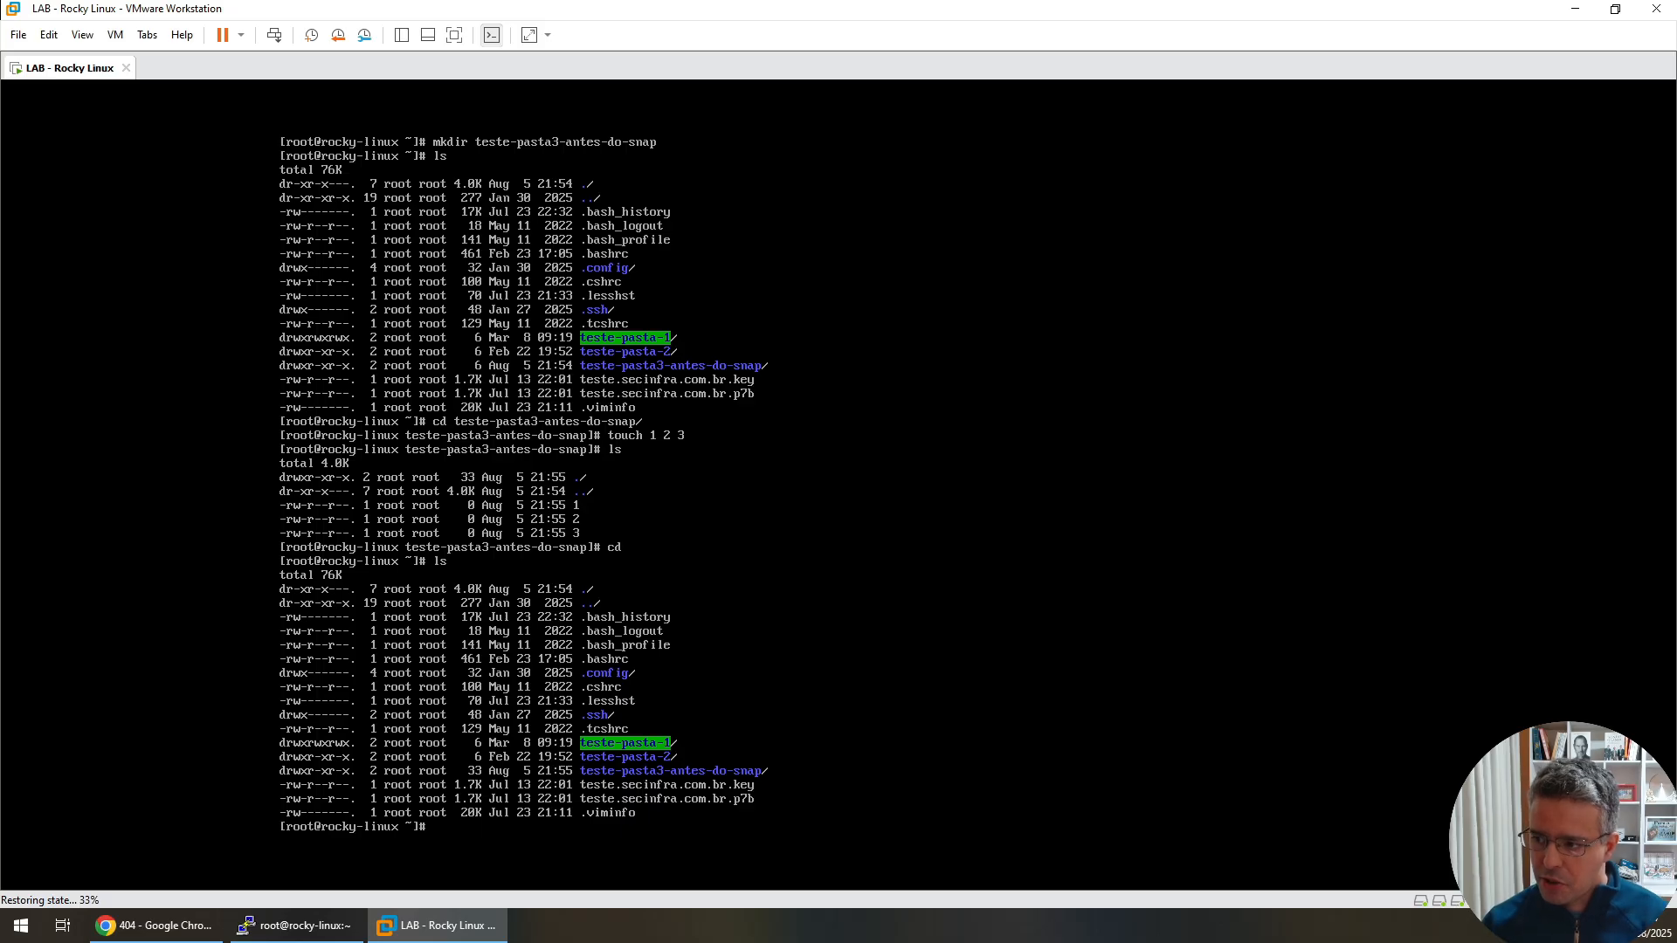
# Step: Delete snapshot teste-pasta3 in the Snapshot Manager, accepting the deletion, and list the home directory in the guest again
pyautogui.click(115, 35)
pyautogui.moveTo(152, 185)
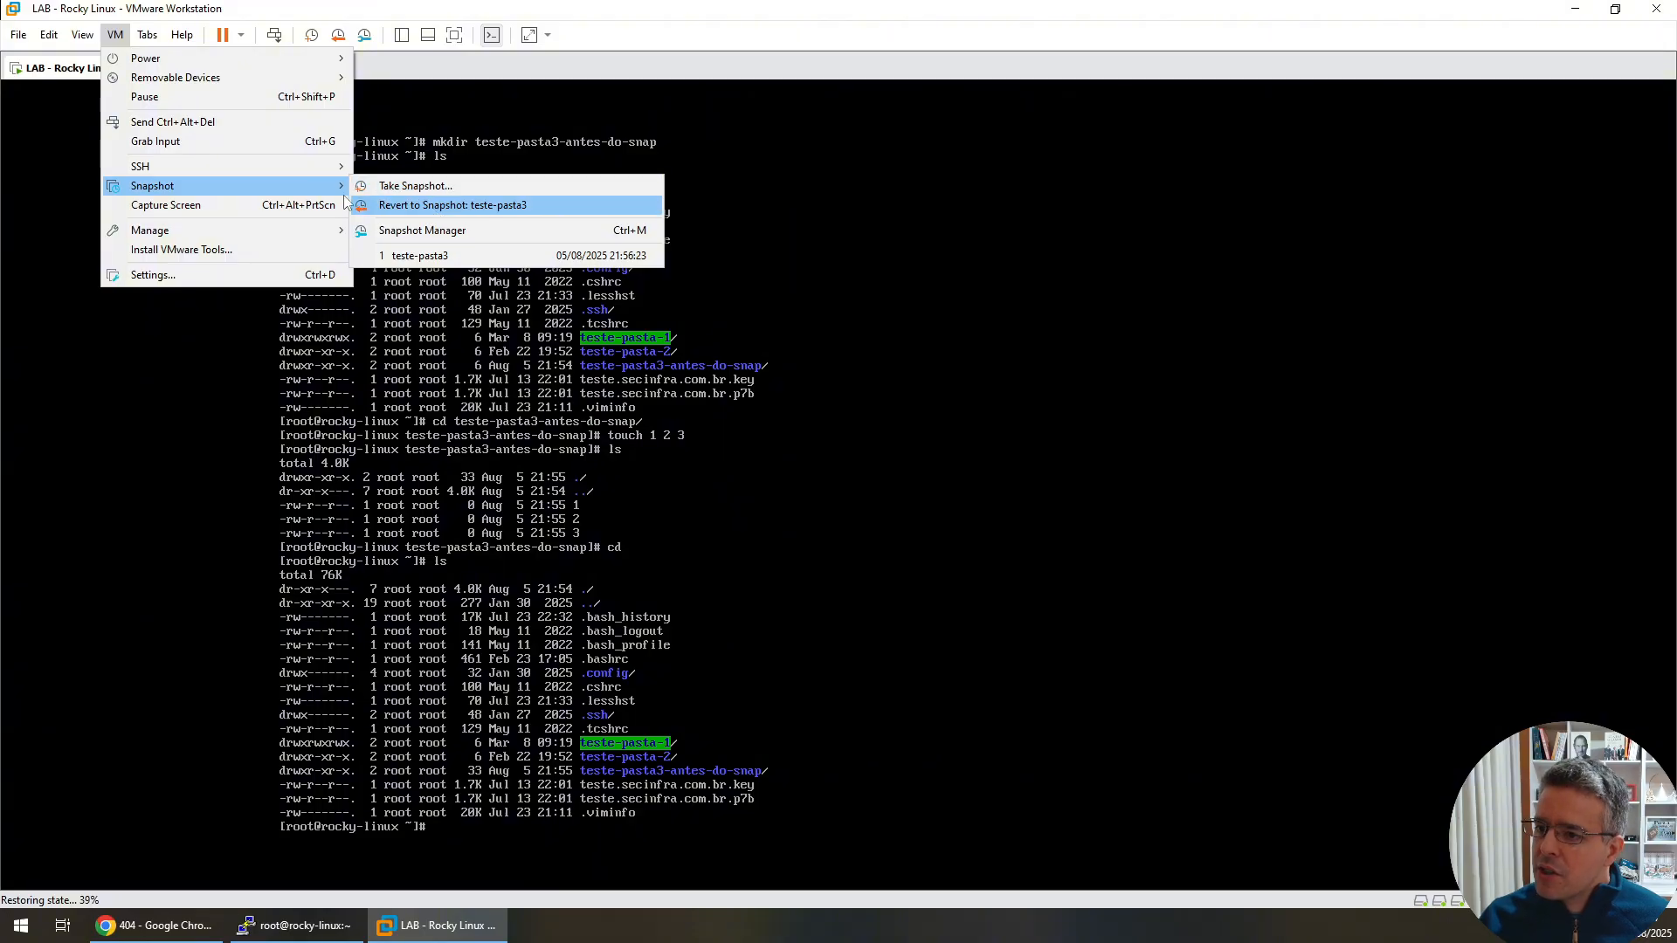
pyautogui.click(451, 230)
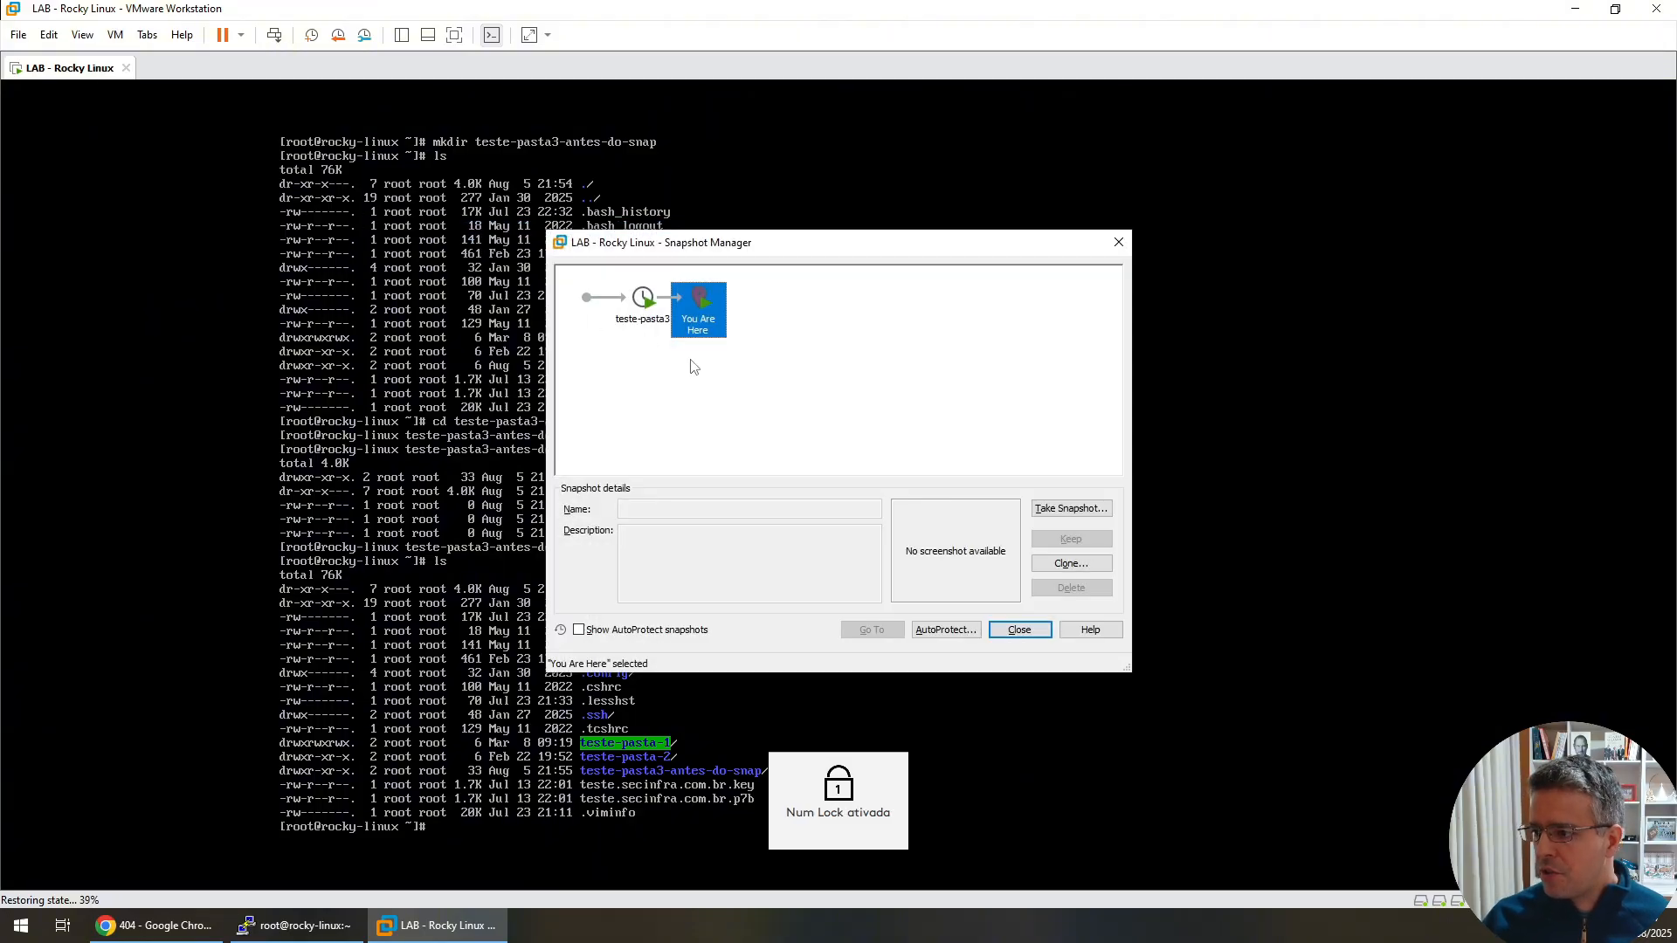
pyautogui.click(633, 319)
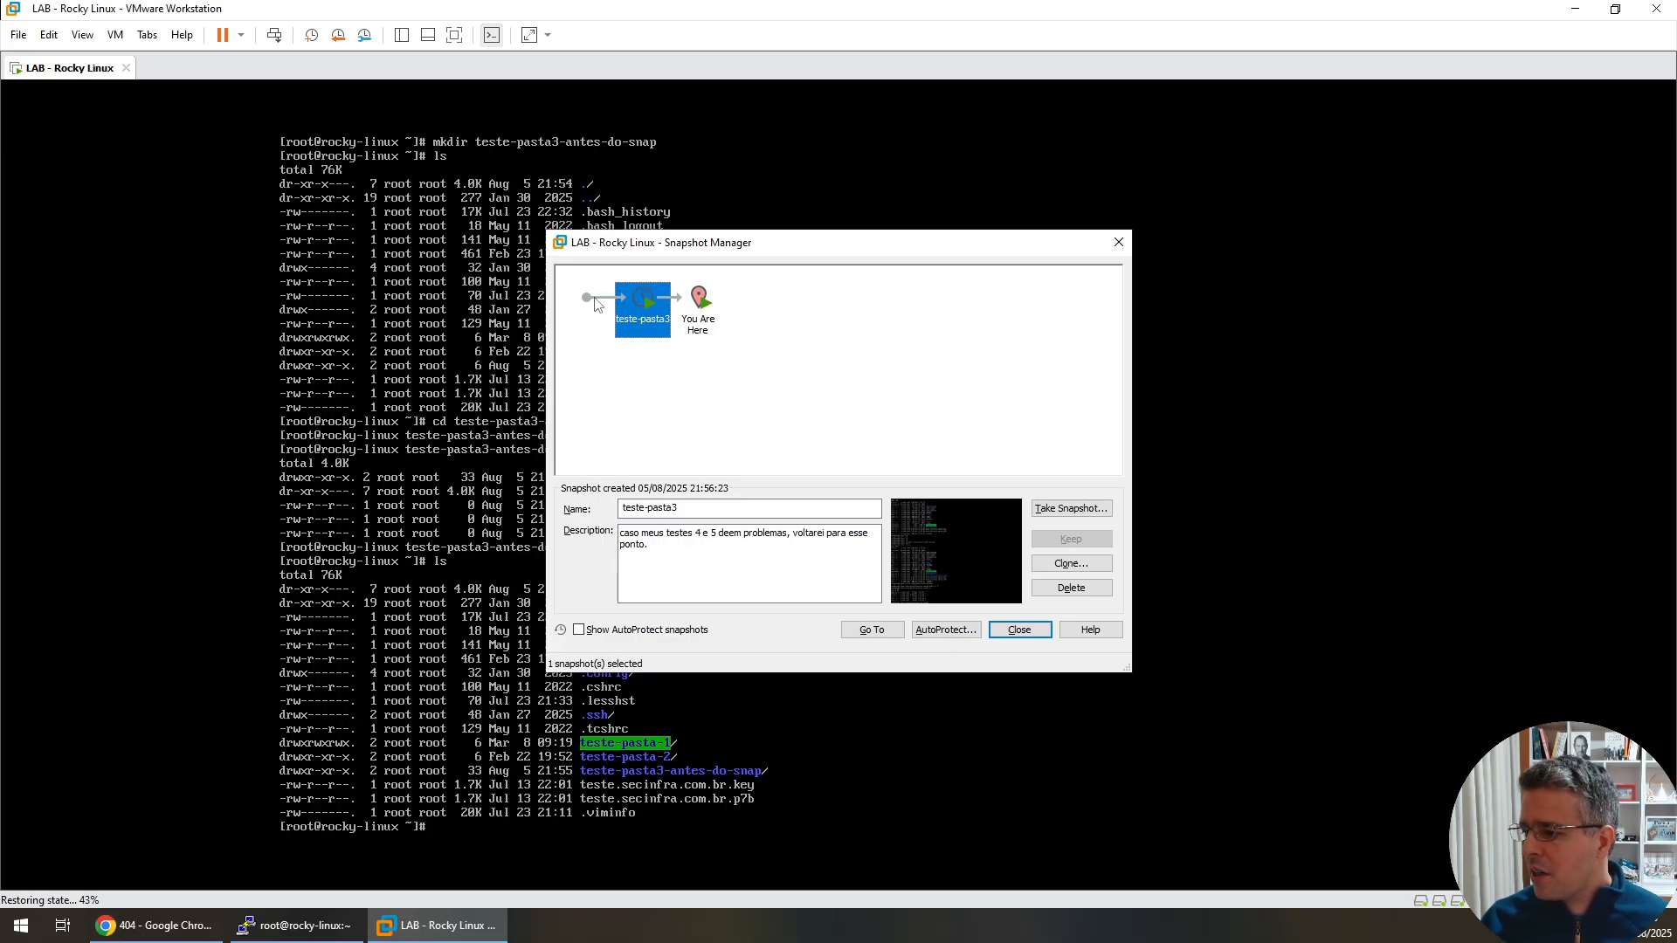
pyautogui.rightClick(644, 301)
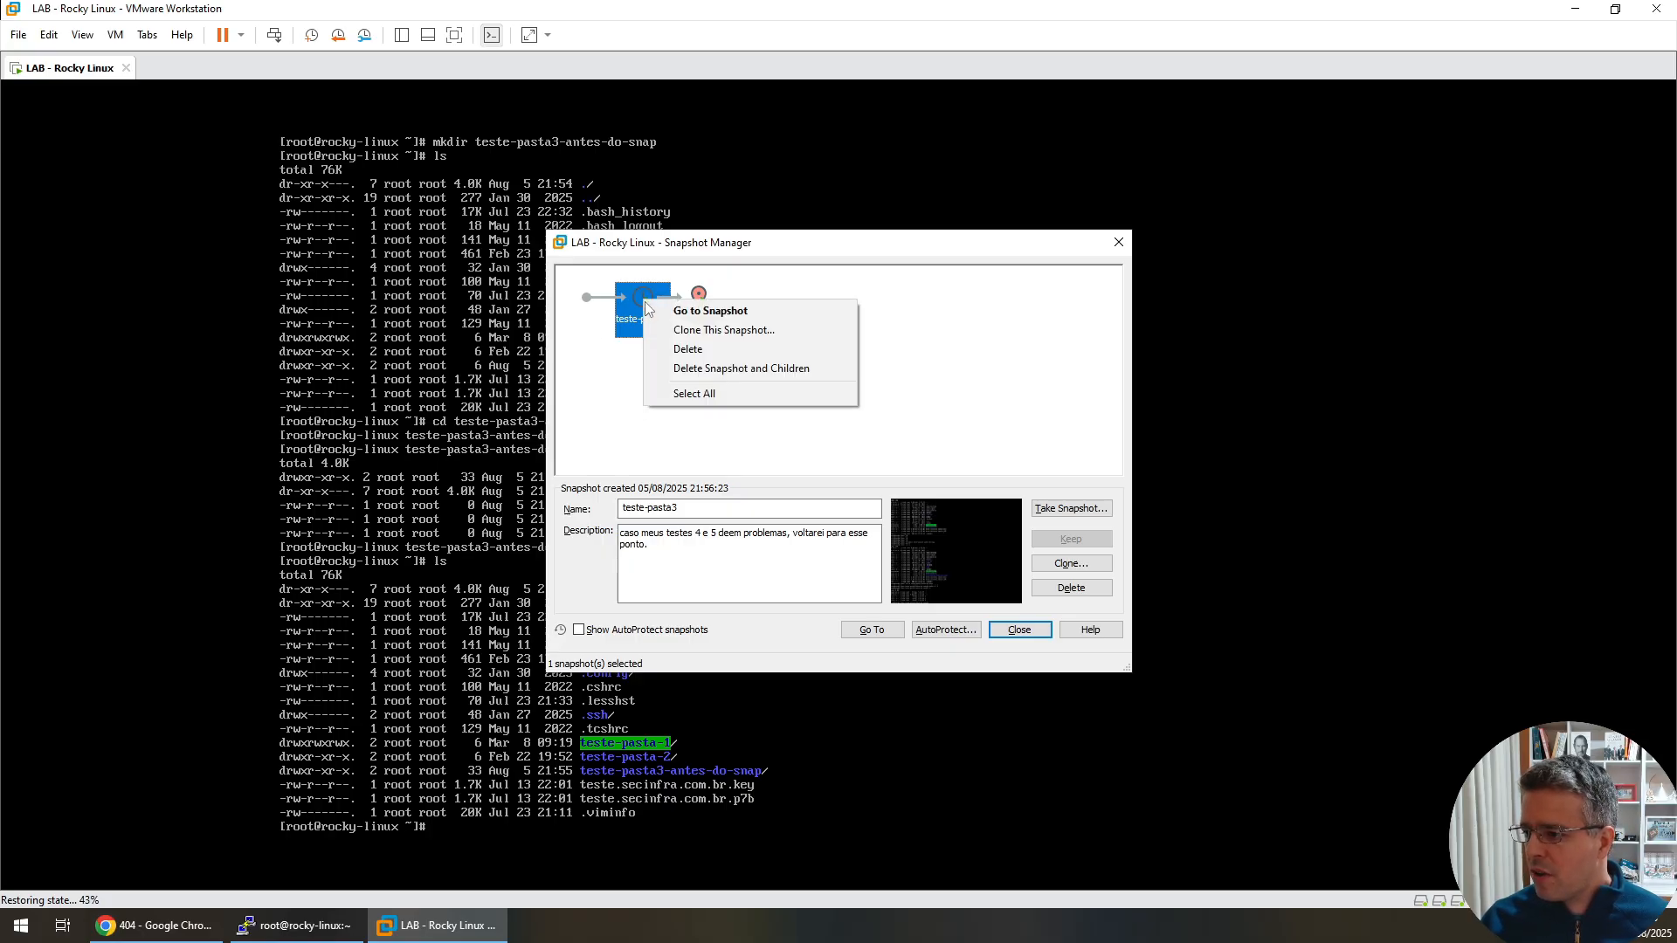
pyautogui.click(667, 347)
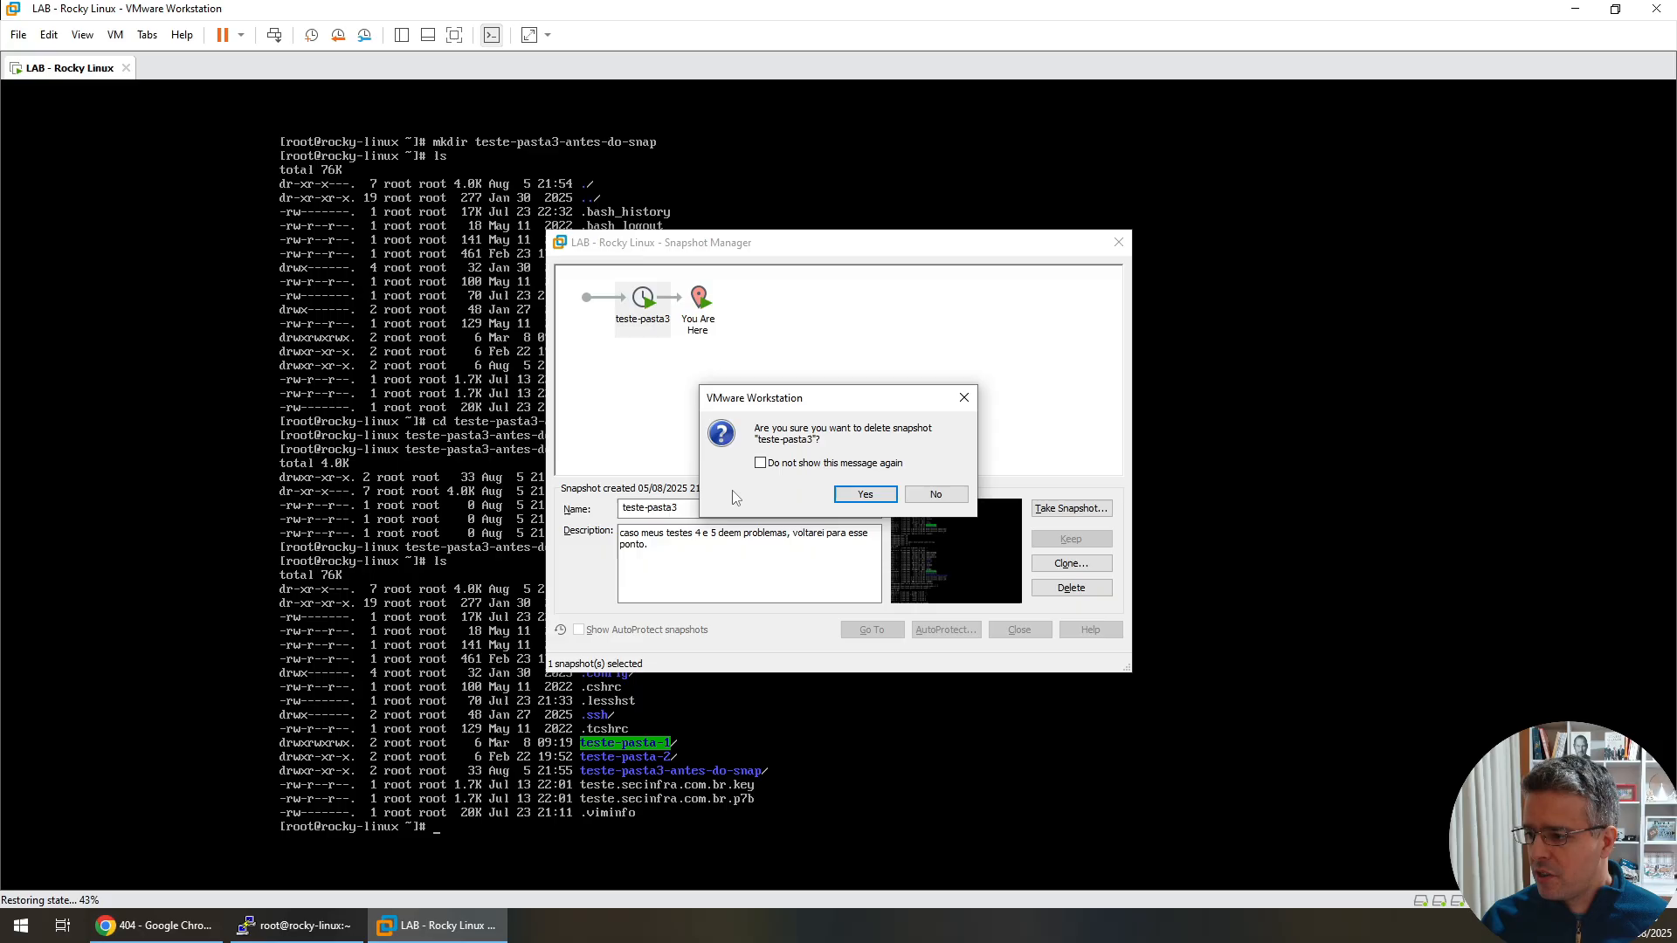
pyautogui.click(866, 496)
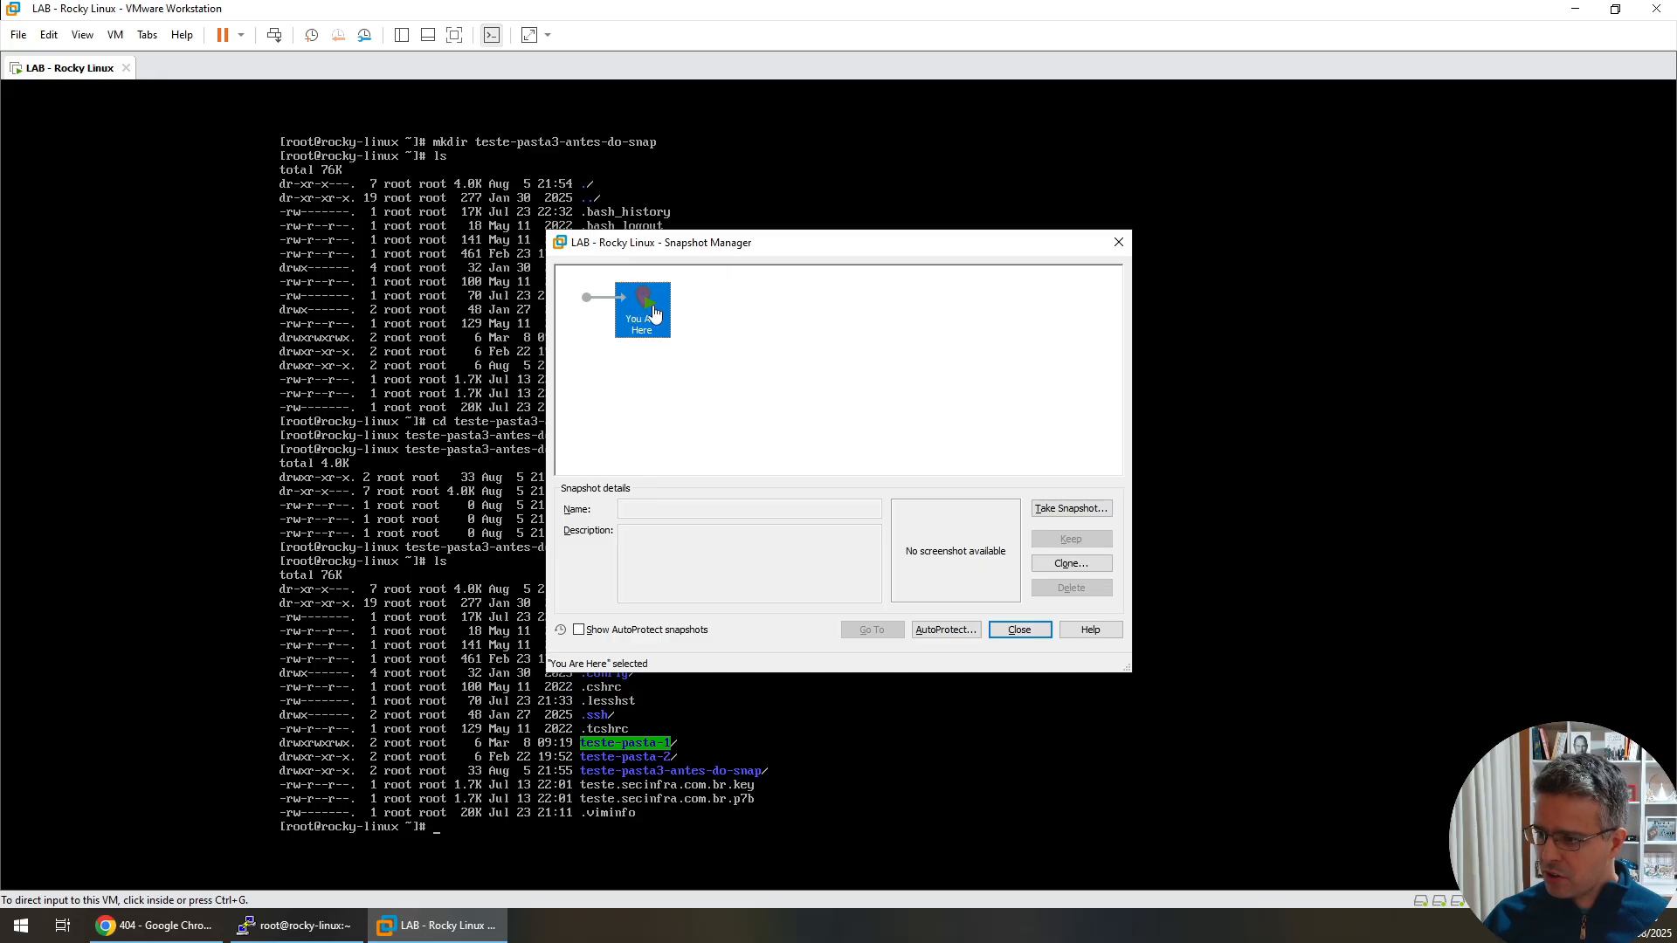
pyautogui.click(1001, 632)
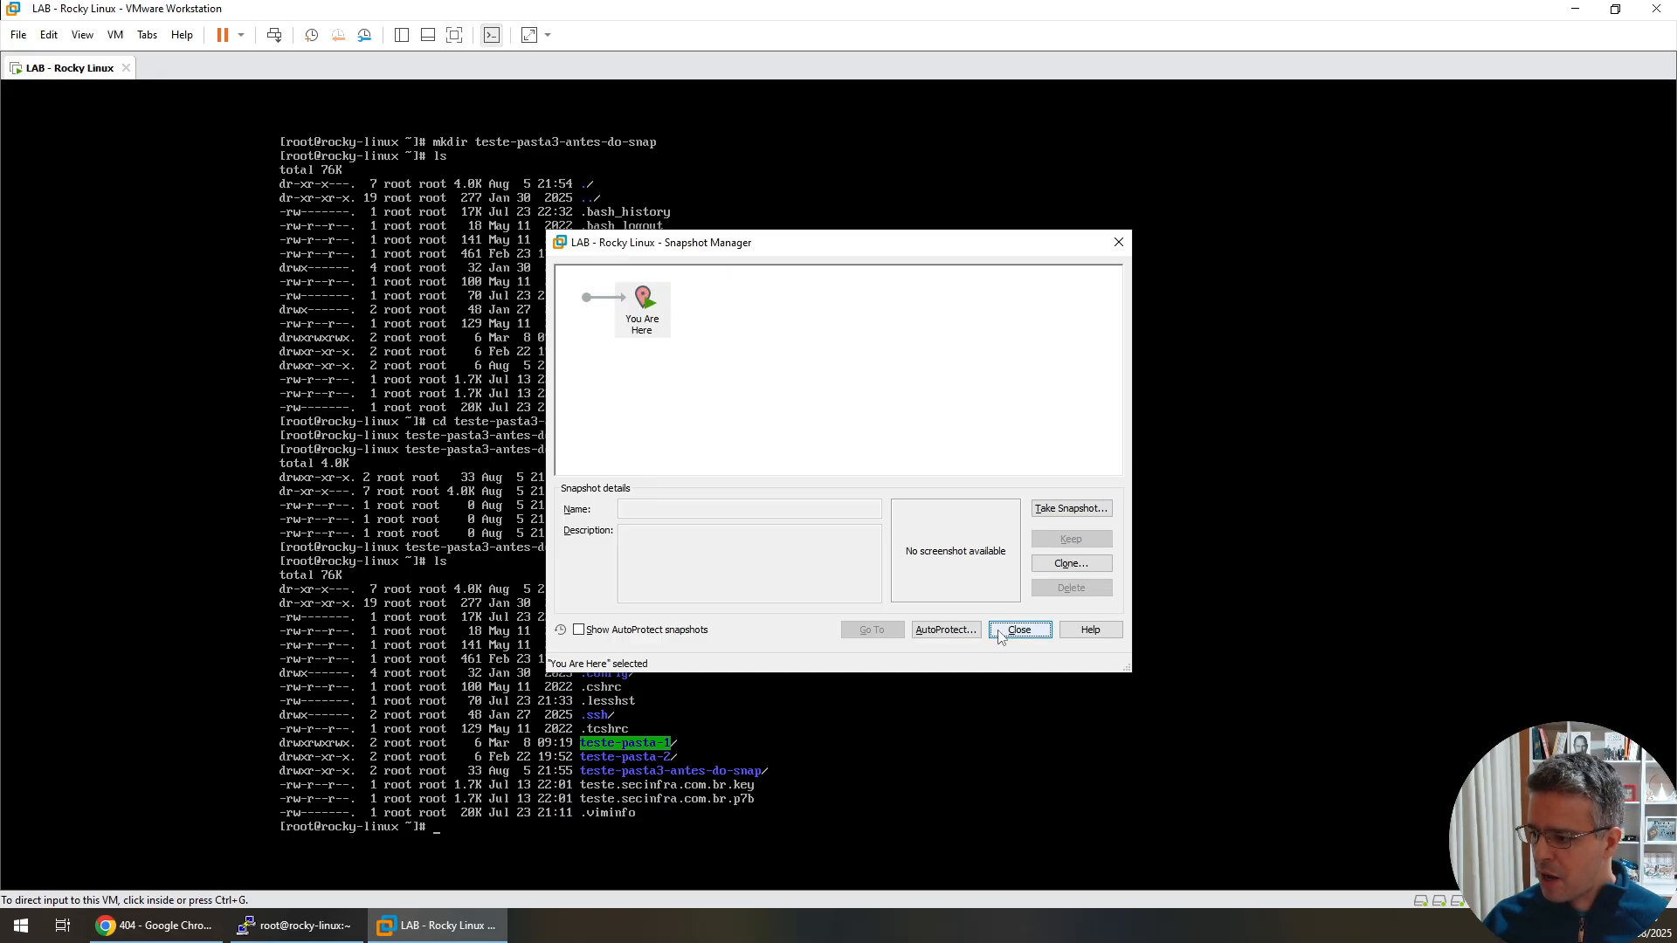
pyautogui.write('ls')
pyautogui.press('Return')
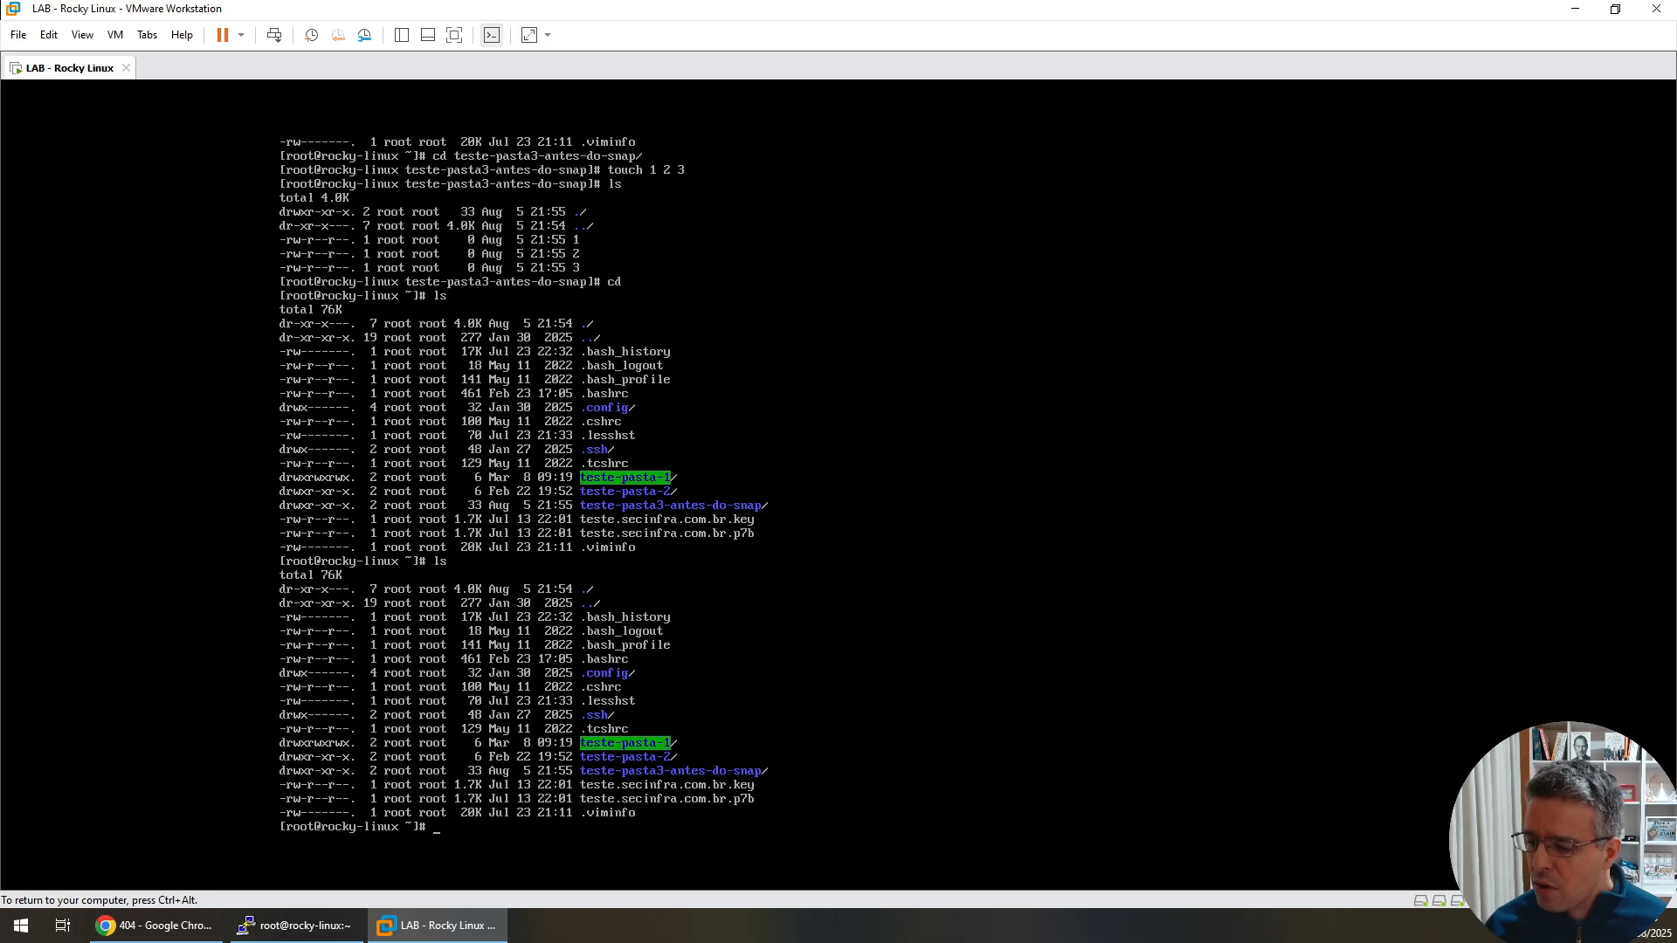
# Step: Enable AutoProtect for the virtual machine with an Hourly interval and a maximum of 24 snapshots
pyautogui.click(115, 35)
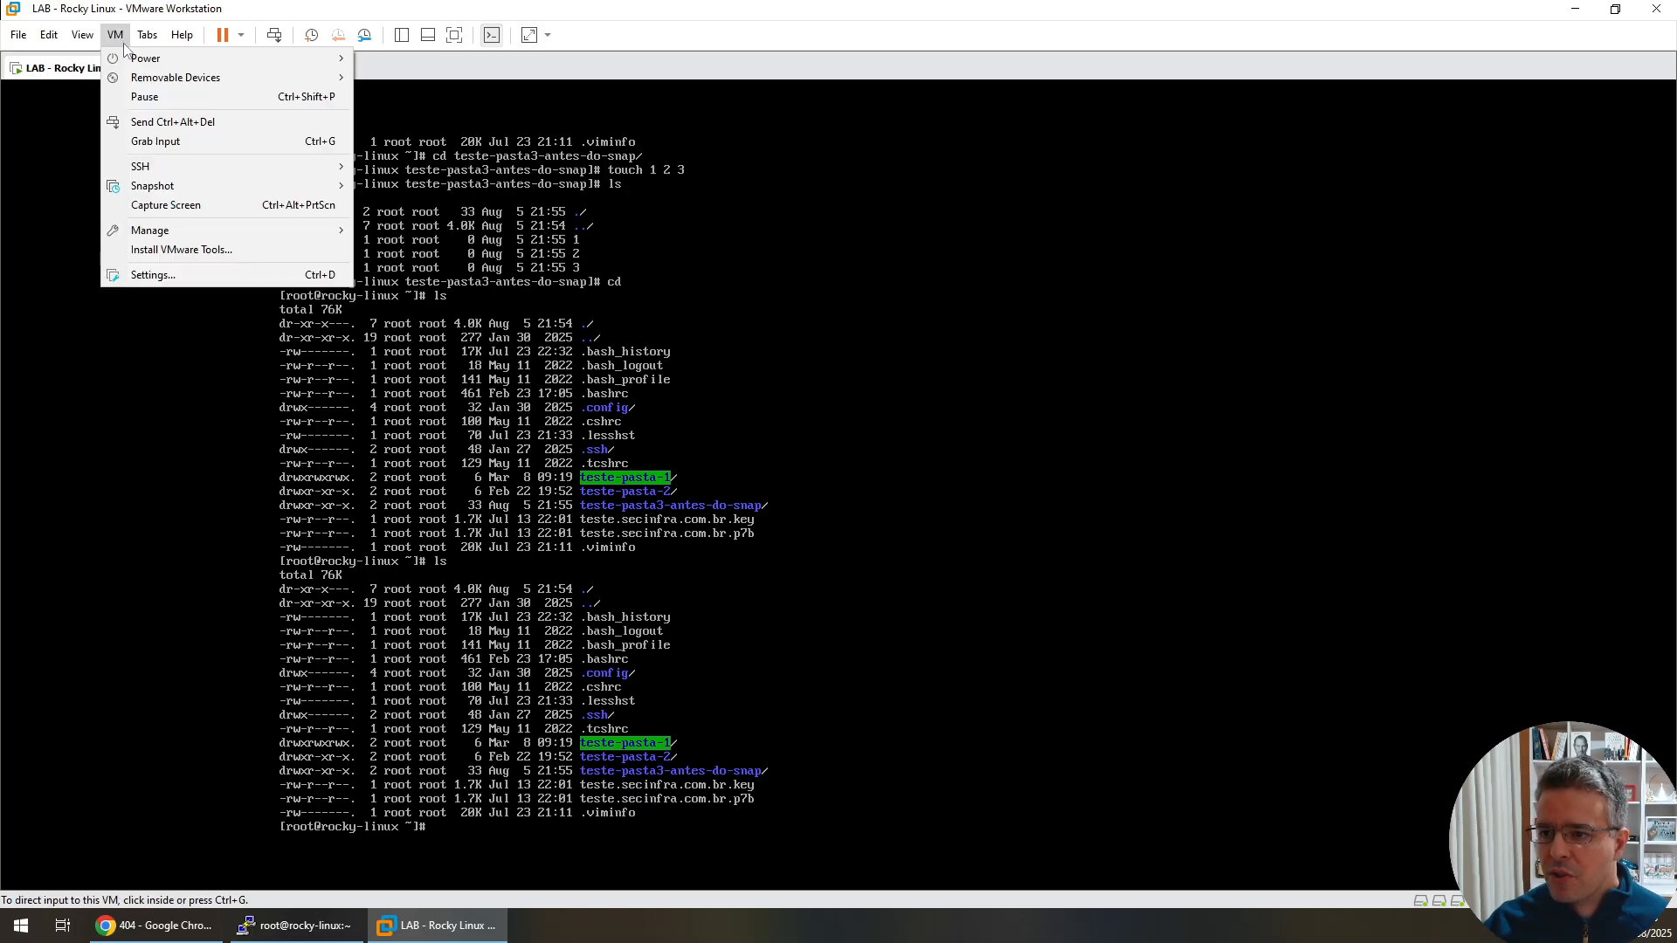
pyautogui.moveTo(223, 183)
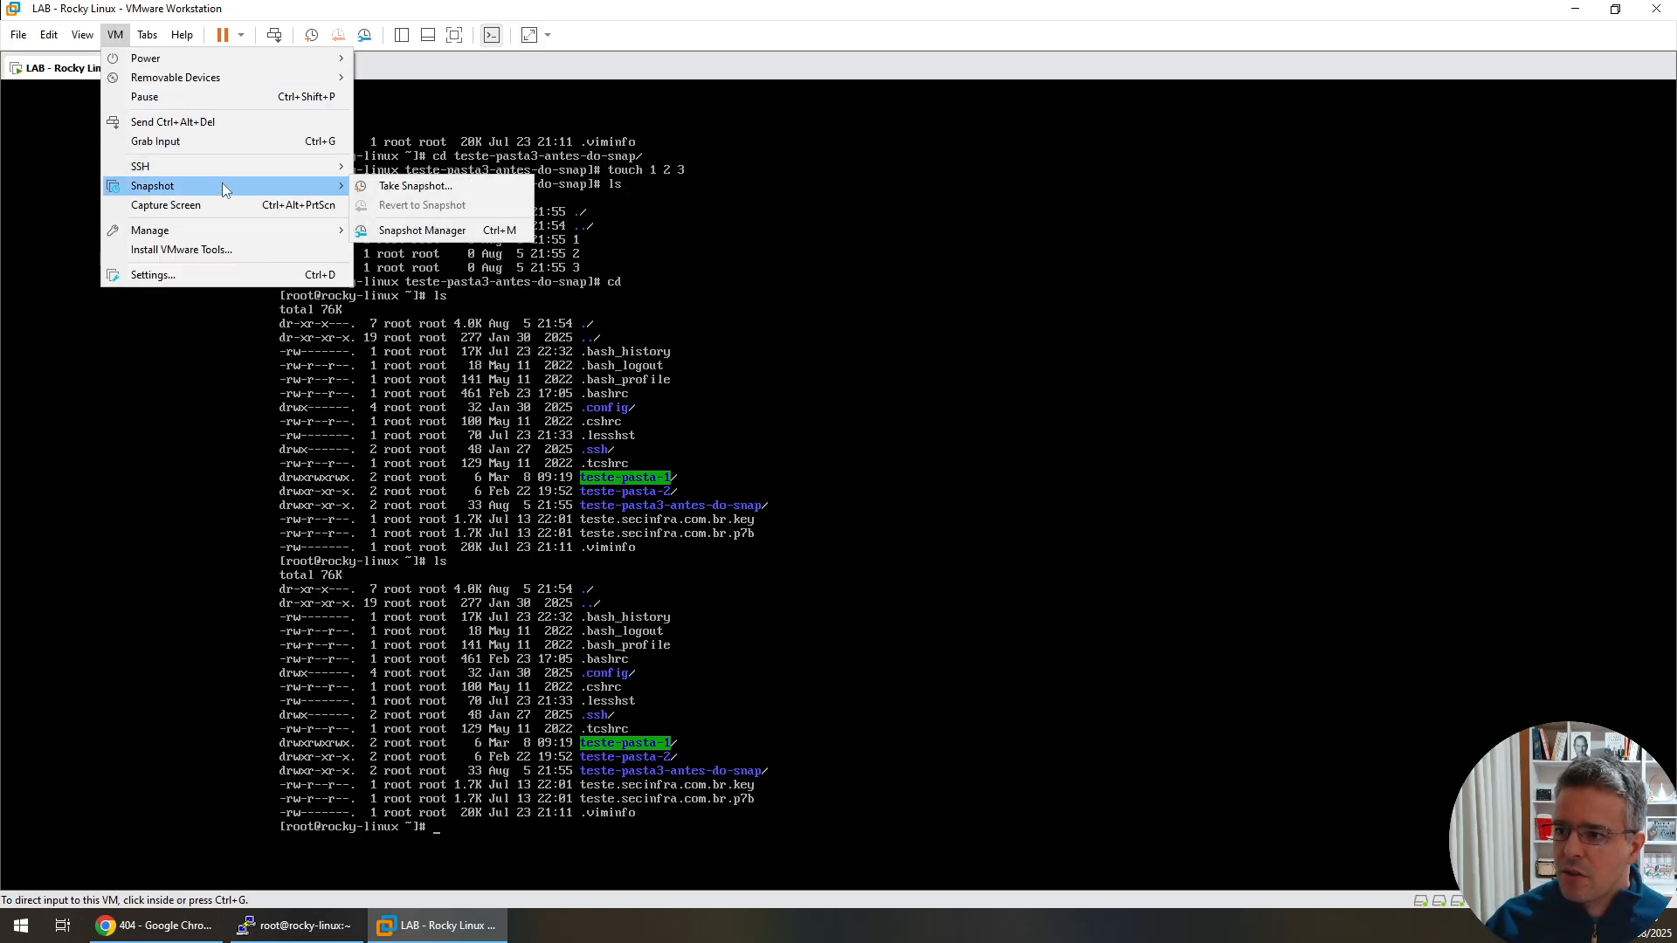
pyautogui.click(413, 231)
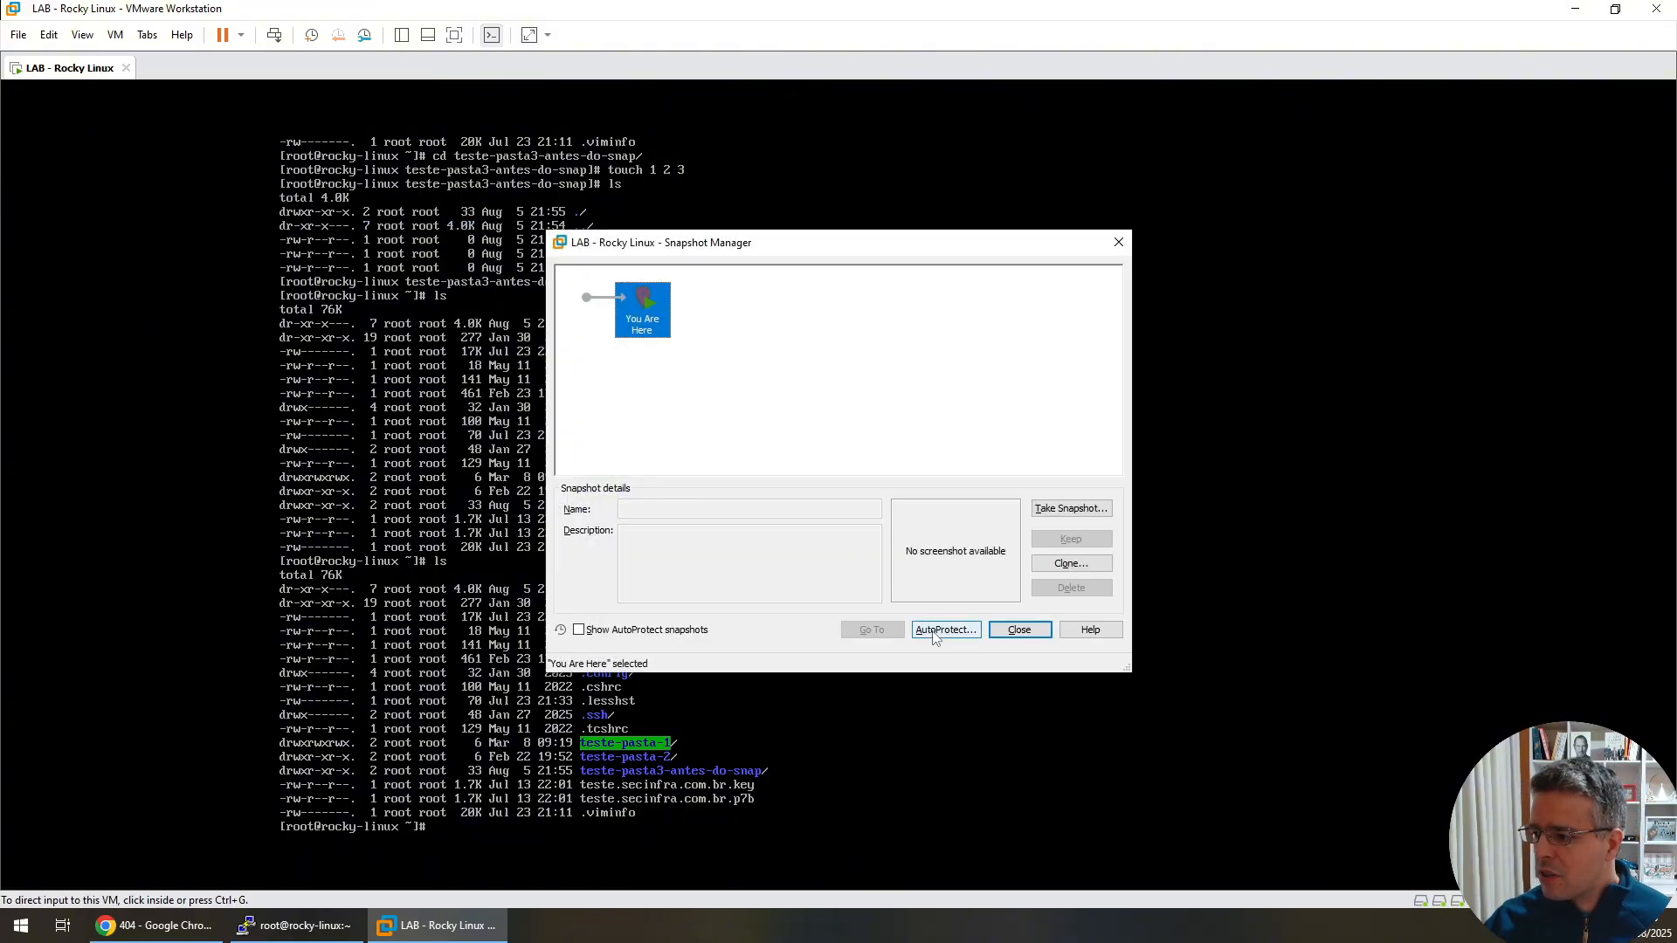
pyautogui.click(934, 637)
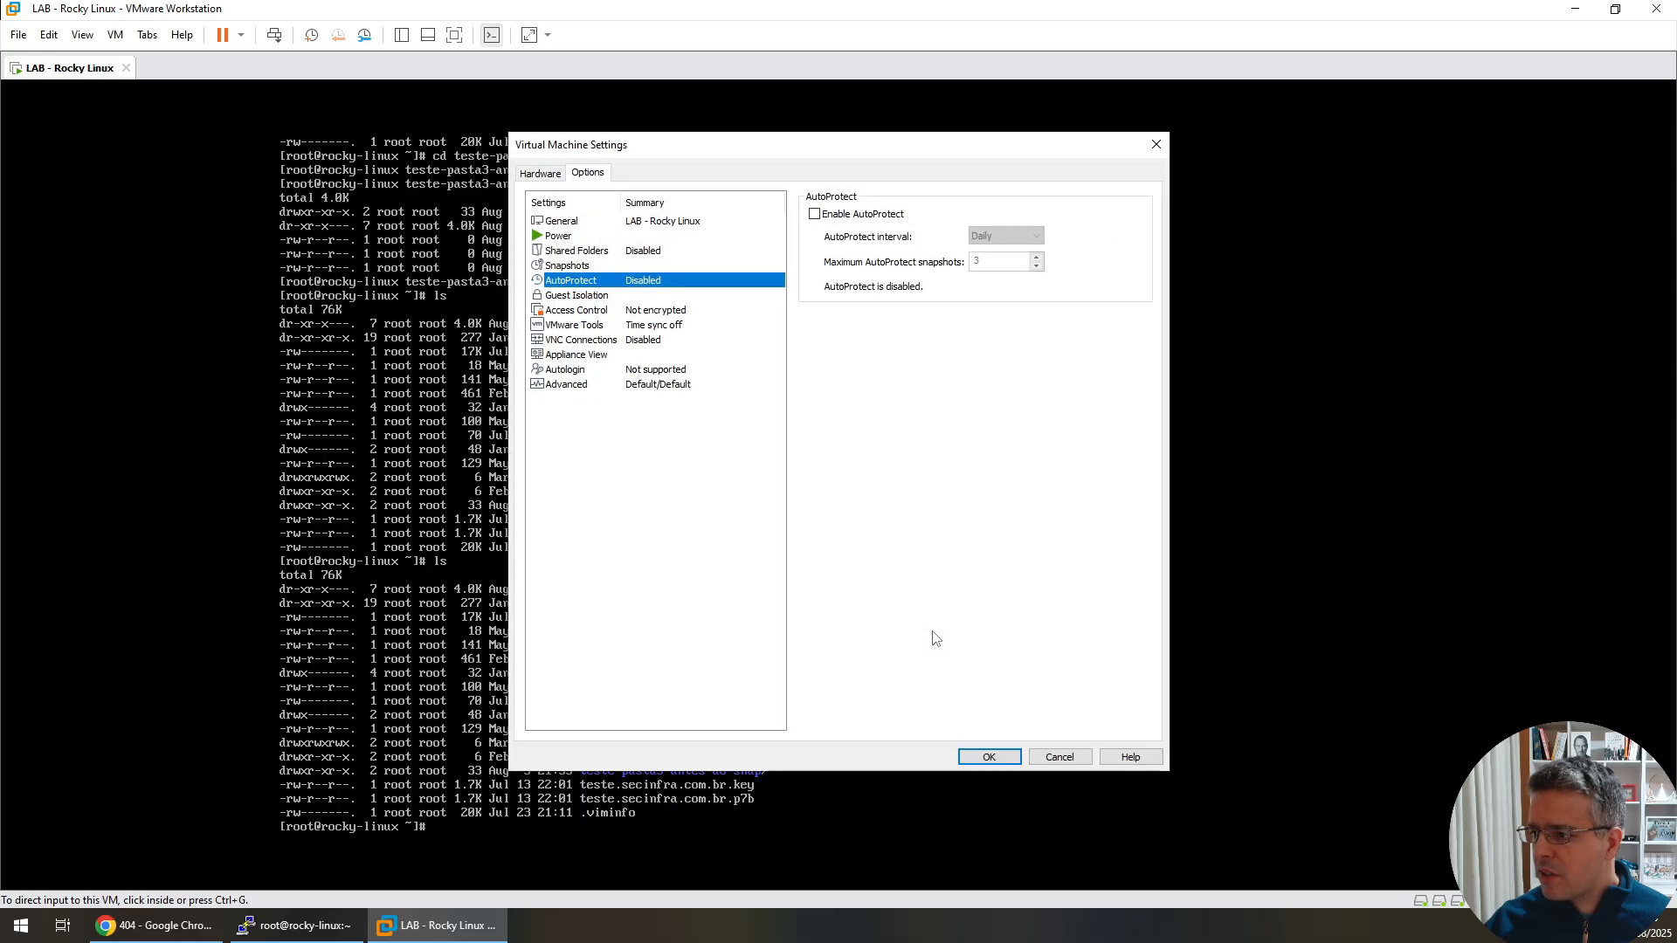
pyautogui.click(854, 216)
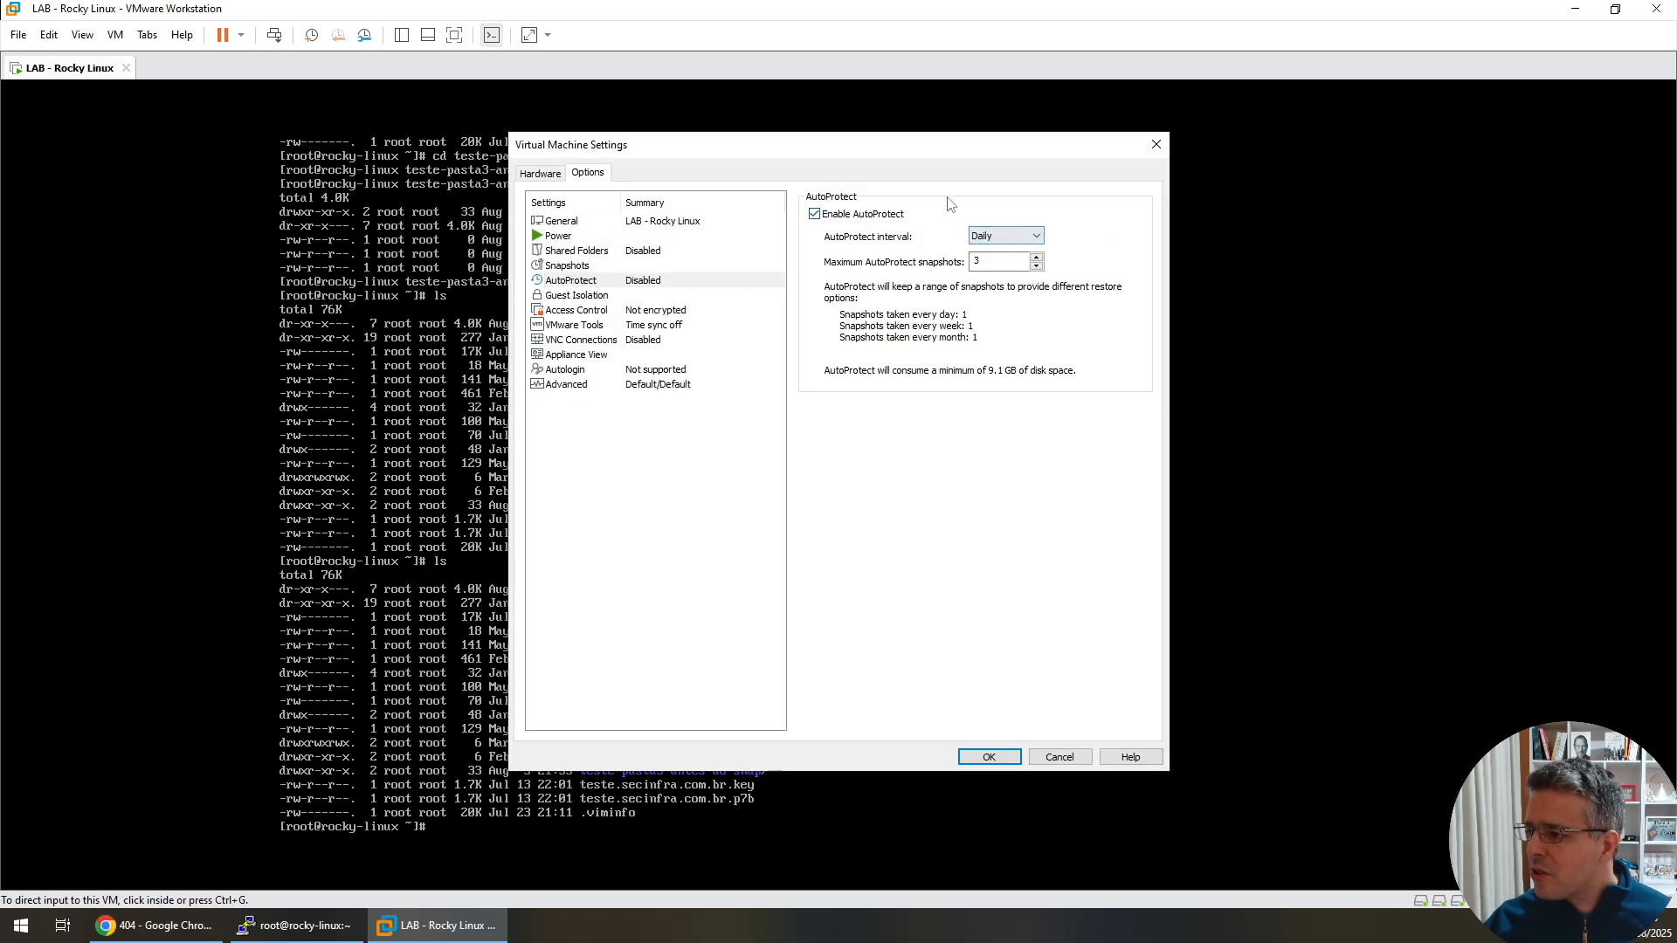
pyautogui.click(1037, 259)
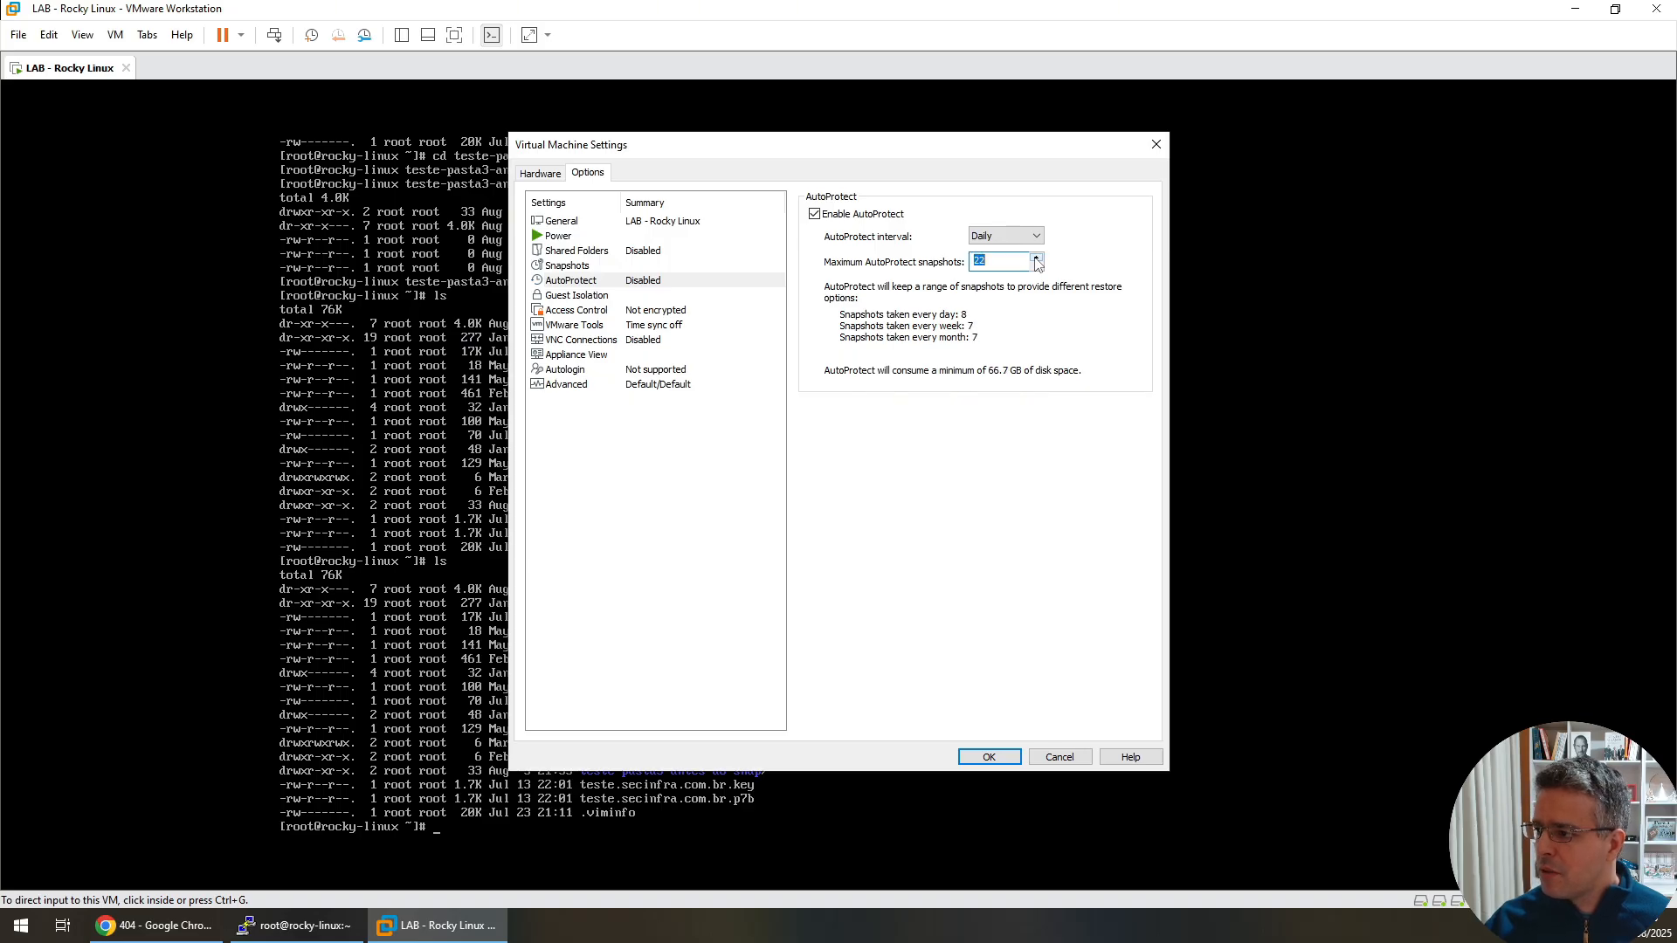
pyautogui.click(1005, 236)
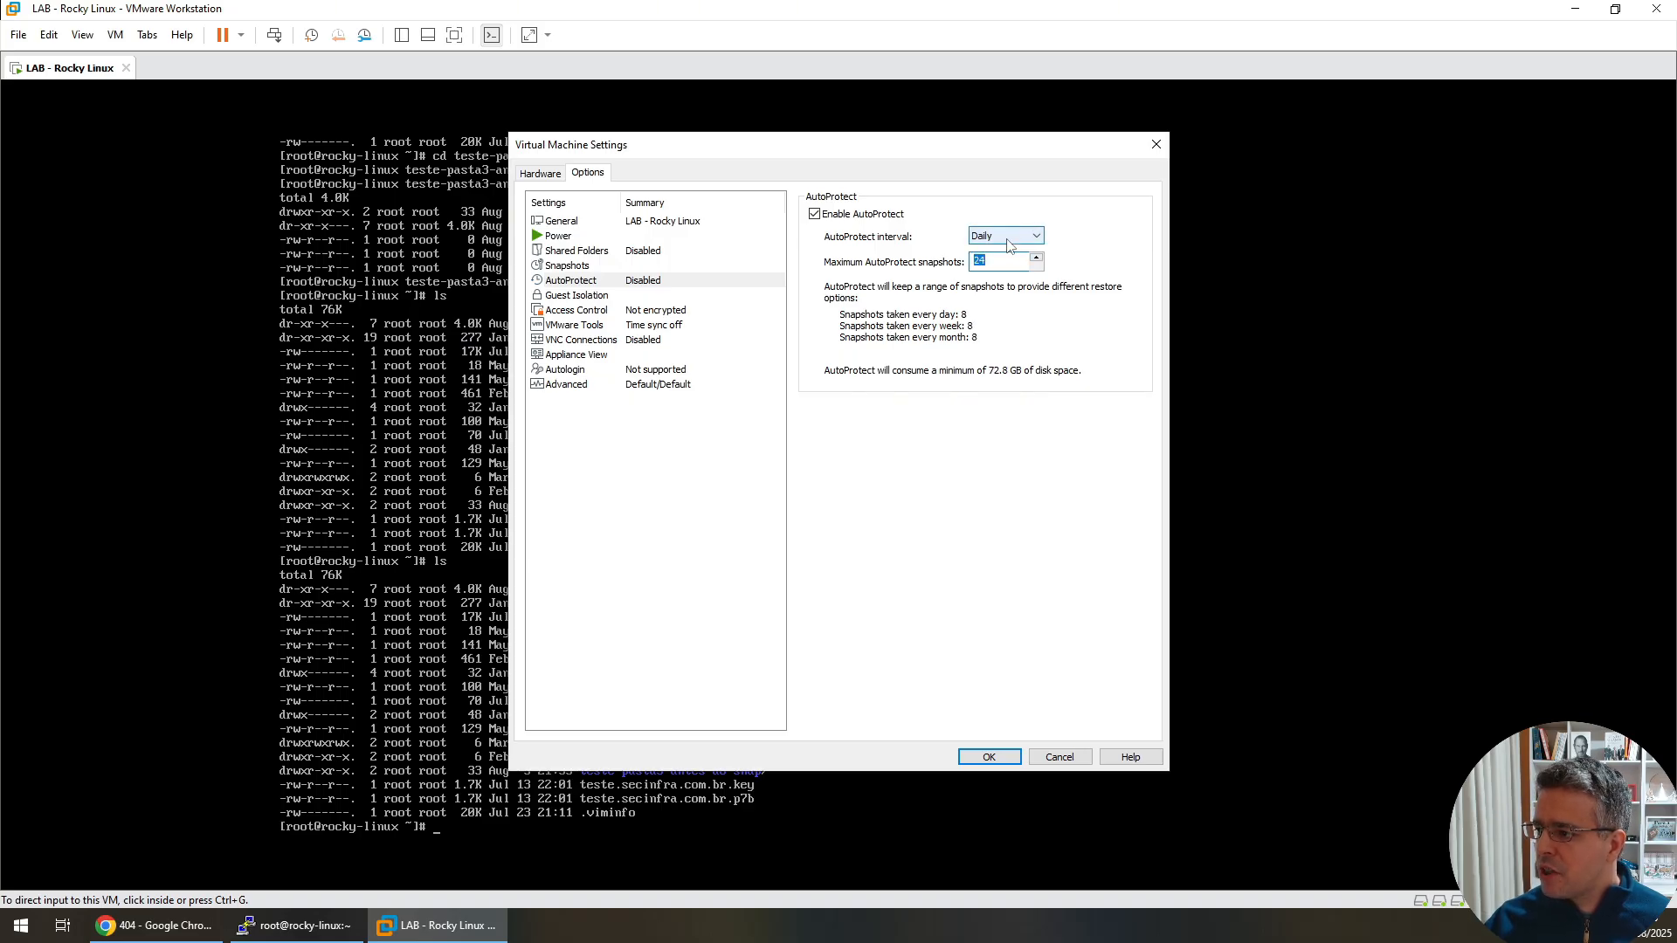
pyautogui.click(1012, 250)
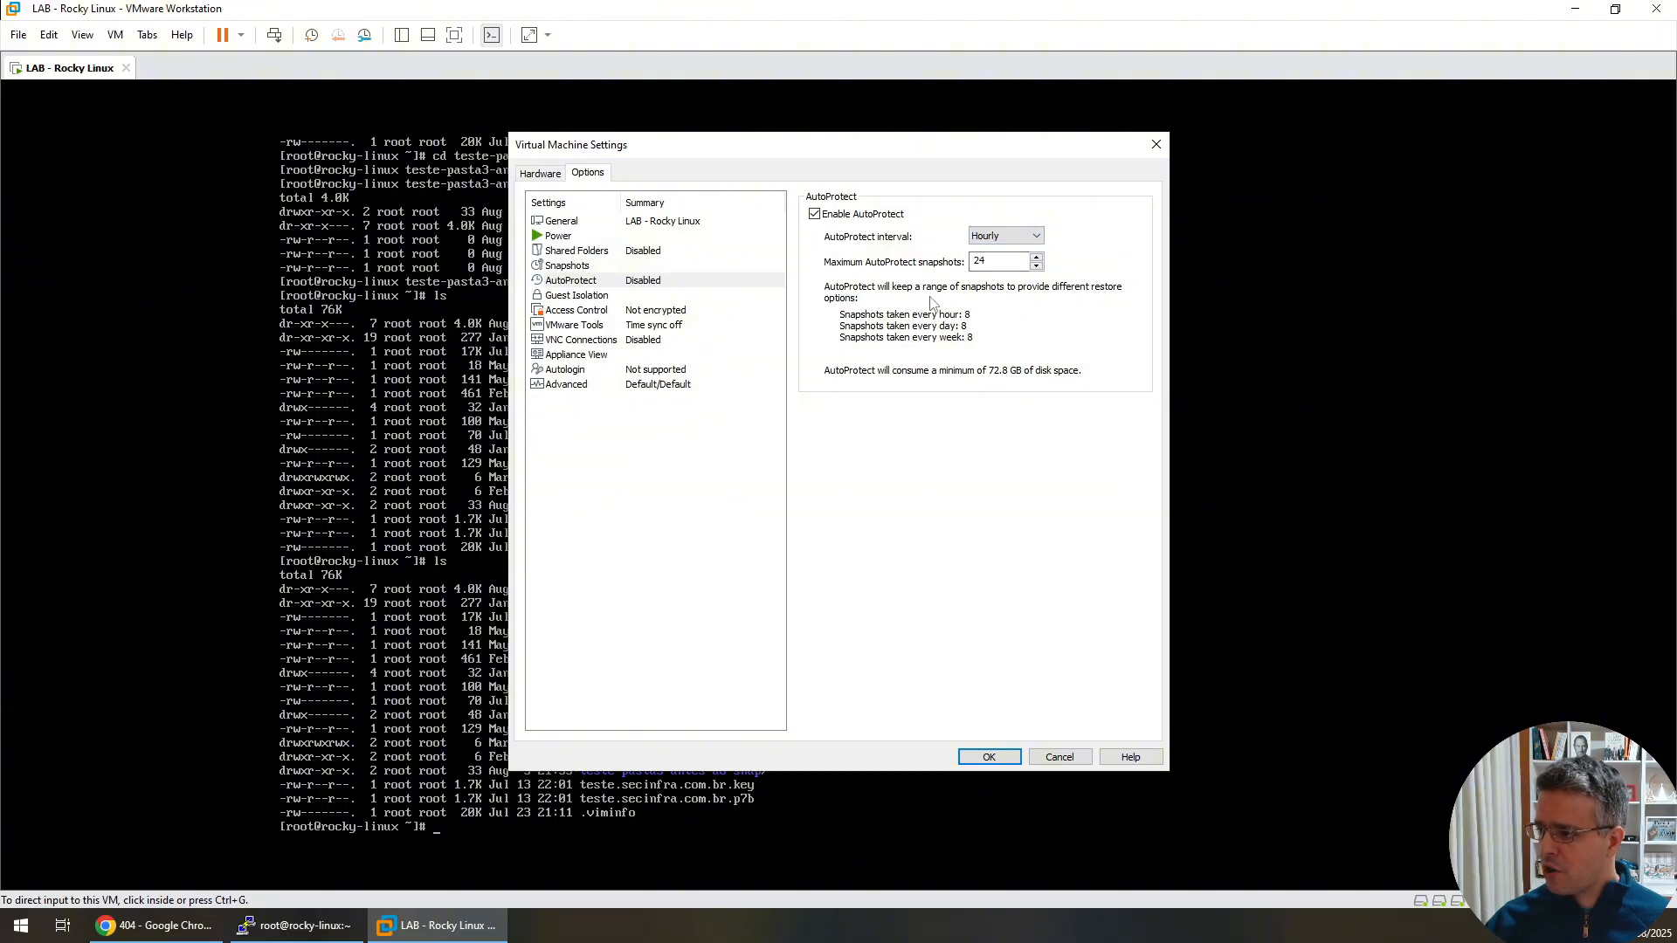
# Step: Set the maximum number of AutoProtect snapshots to 7 and the AutoProtect interval to Daily
pyautogui.doubleClick(1015, 263)
pyautogui.write('7')
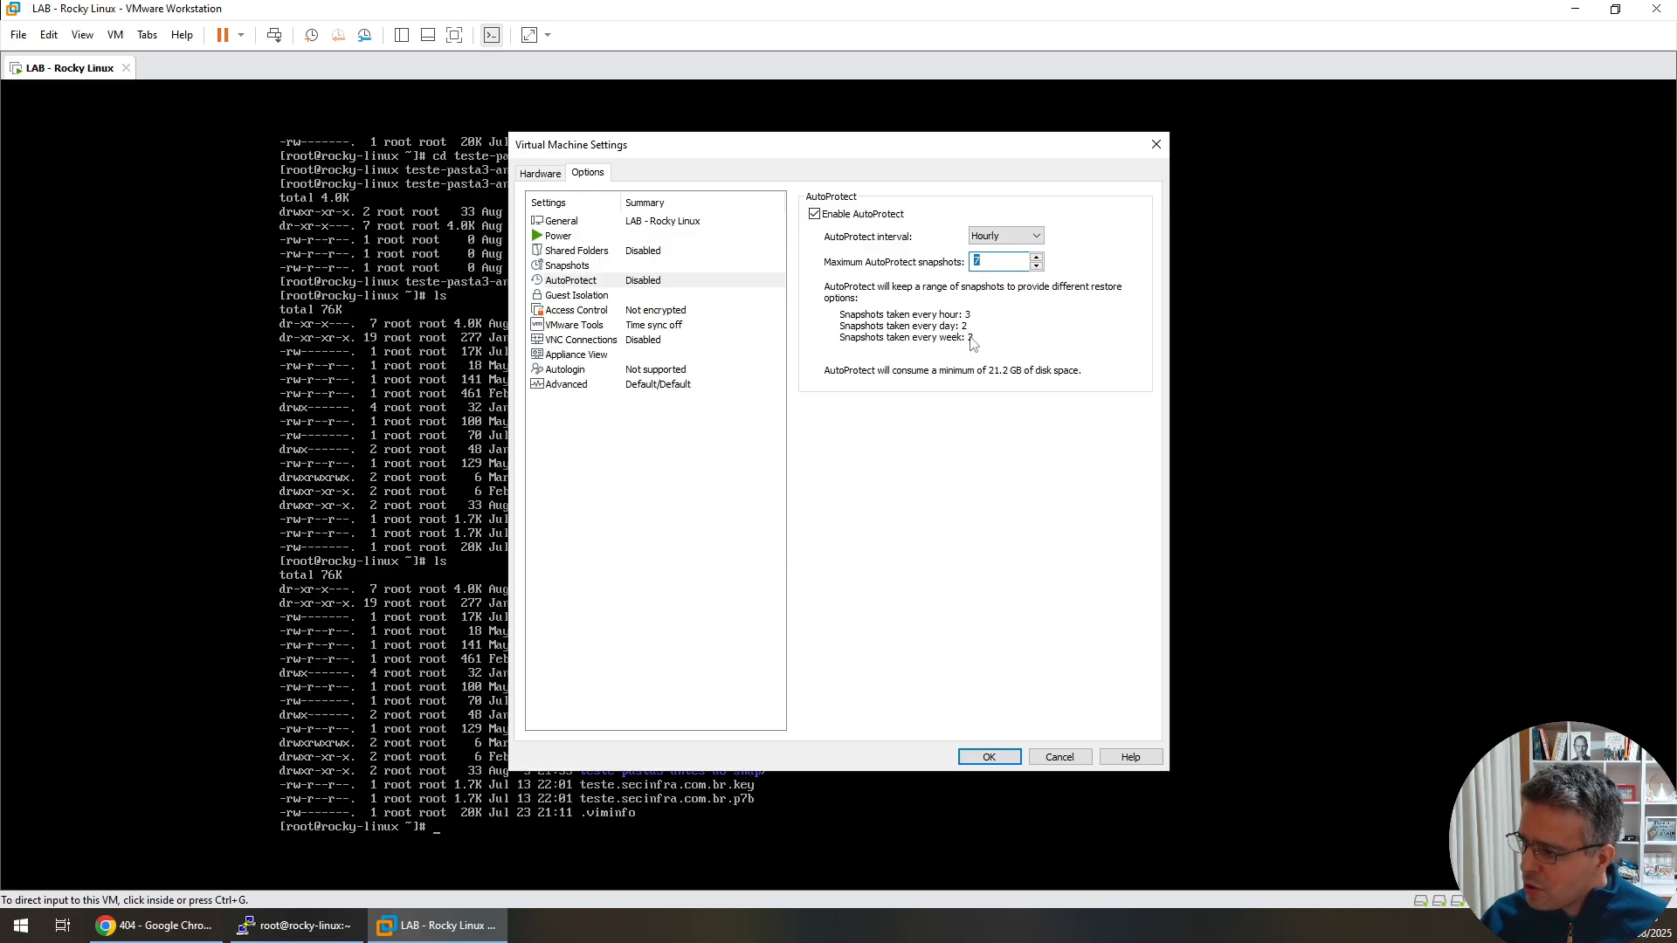
pyautogui.click(1004, 235)
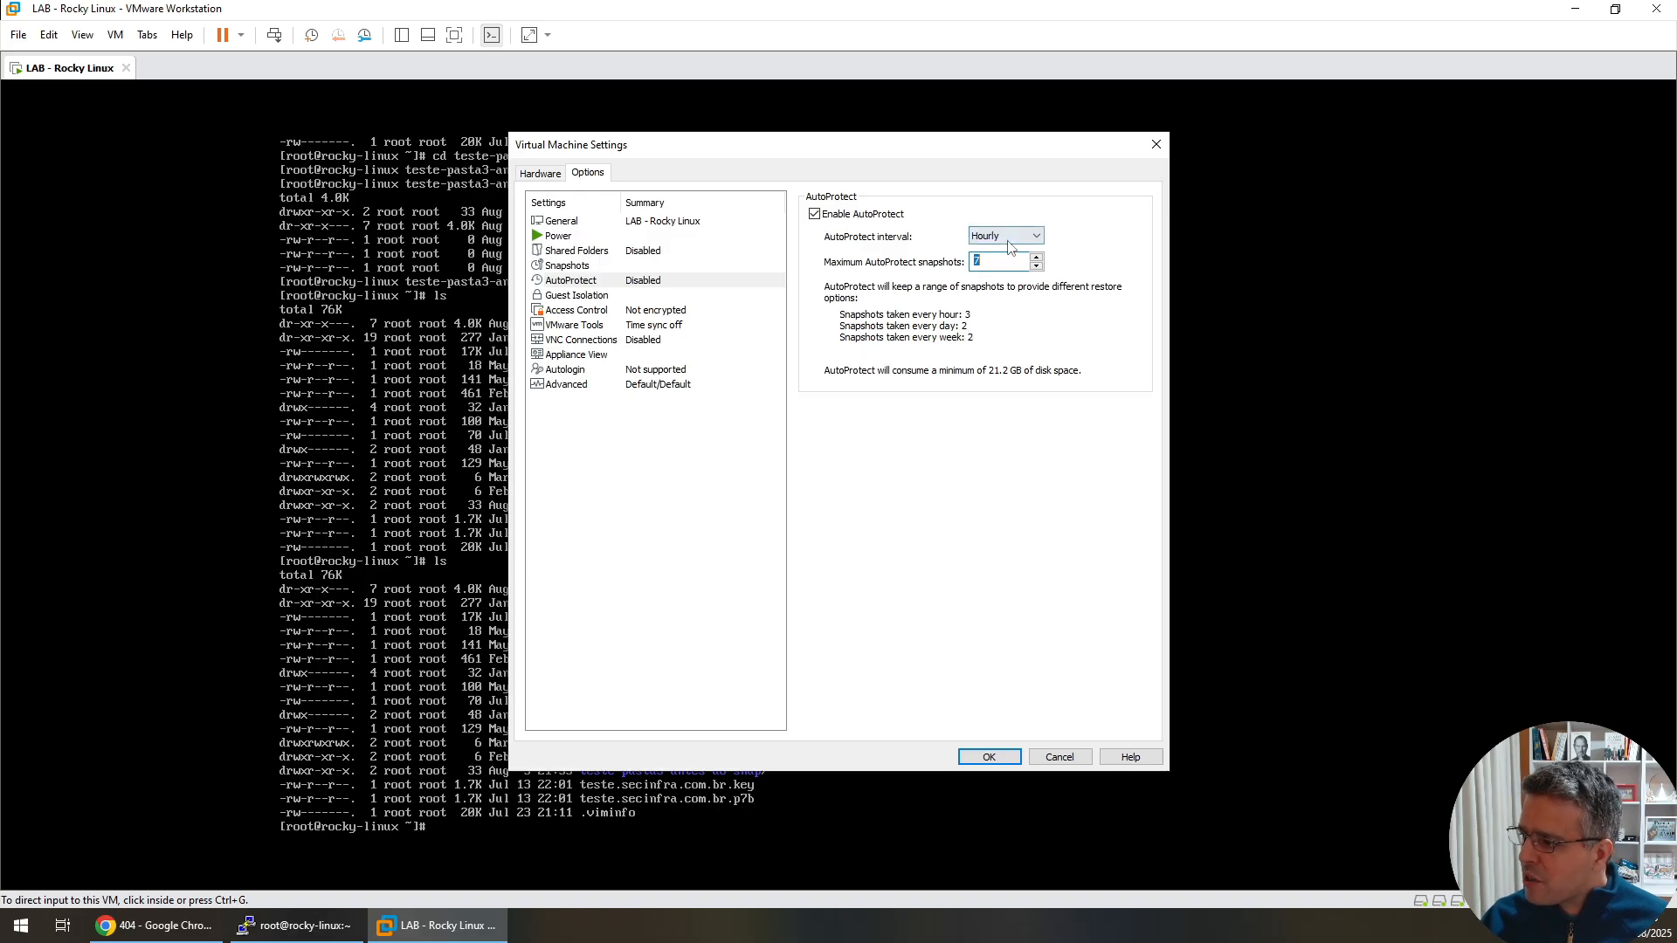
pyautogui.click(1003, 276)
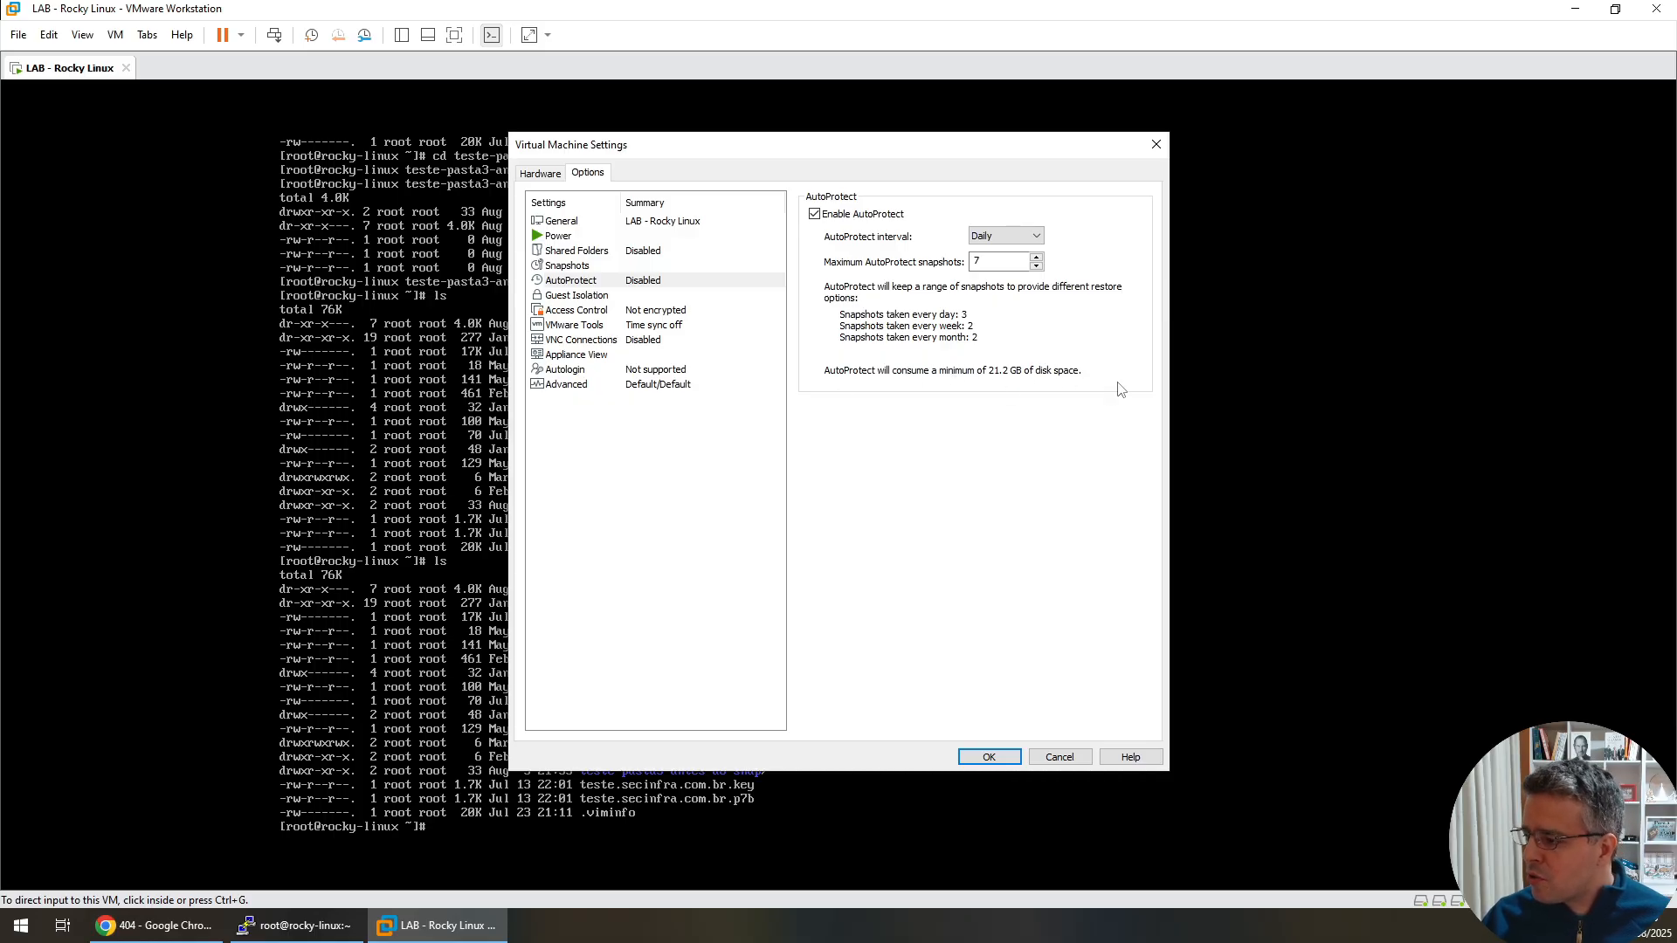
# Step: Try Revert to snapshot and Take a new snapshot as the power-off behaviour, choose Ask me, and close the virtual machine settings
pyautogui.press('Up')
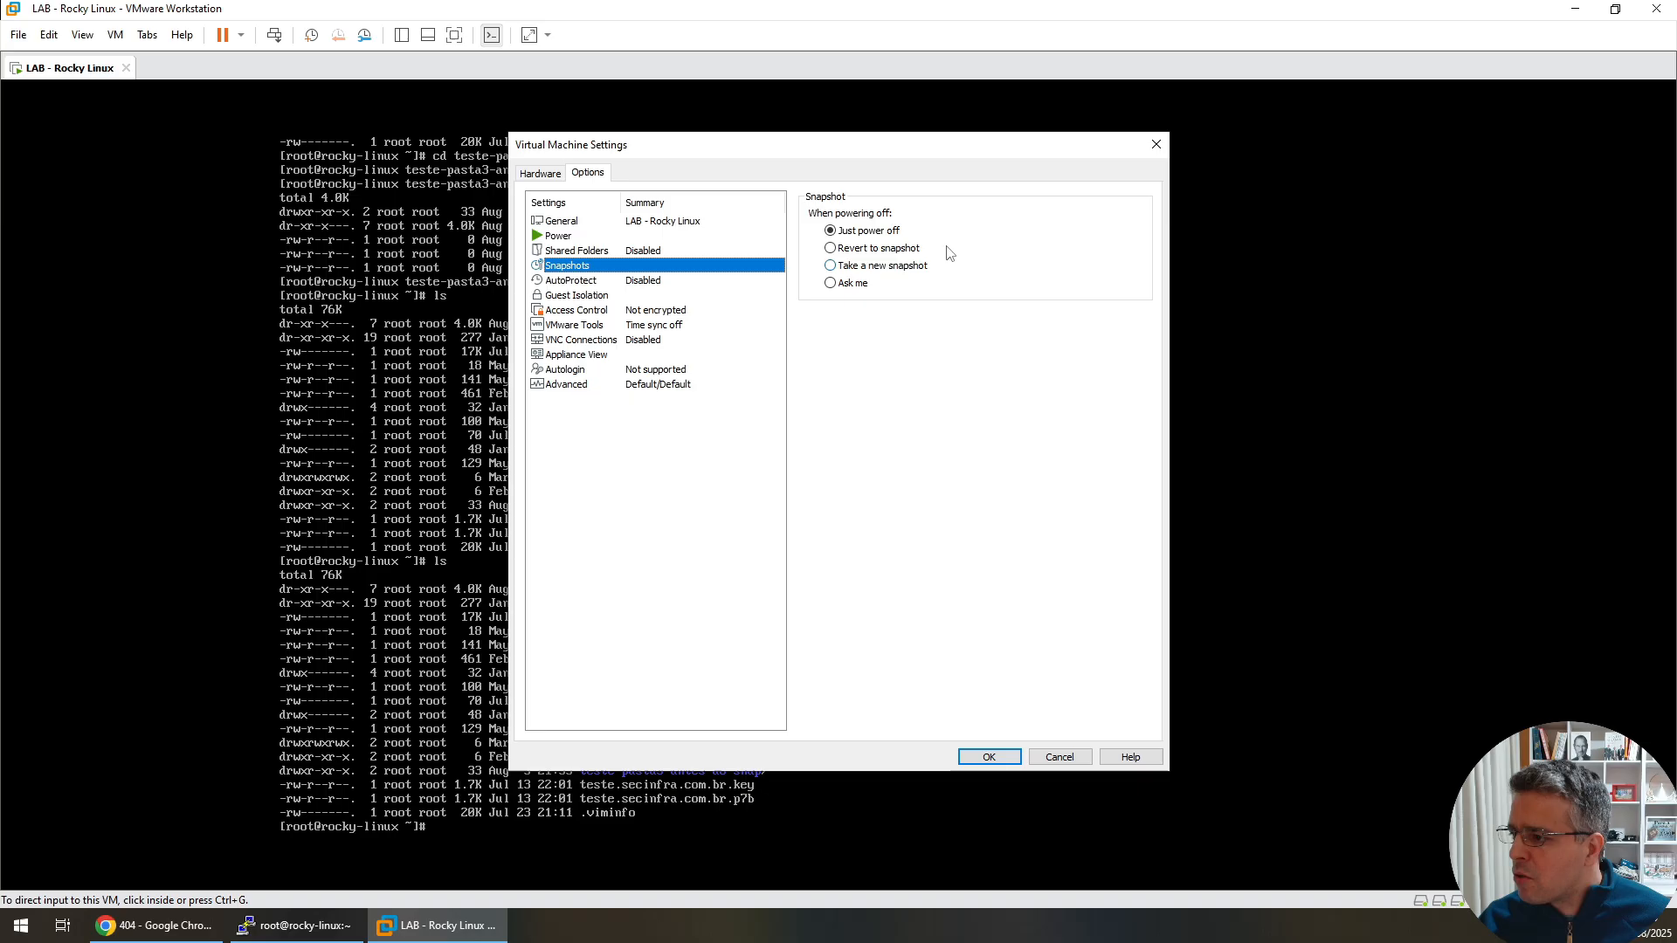
pyautogui.click(832, 249)
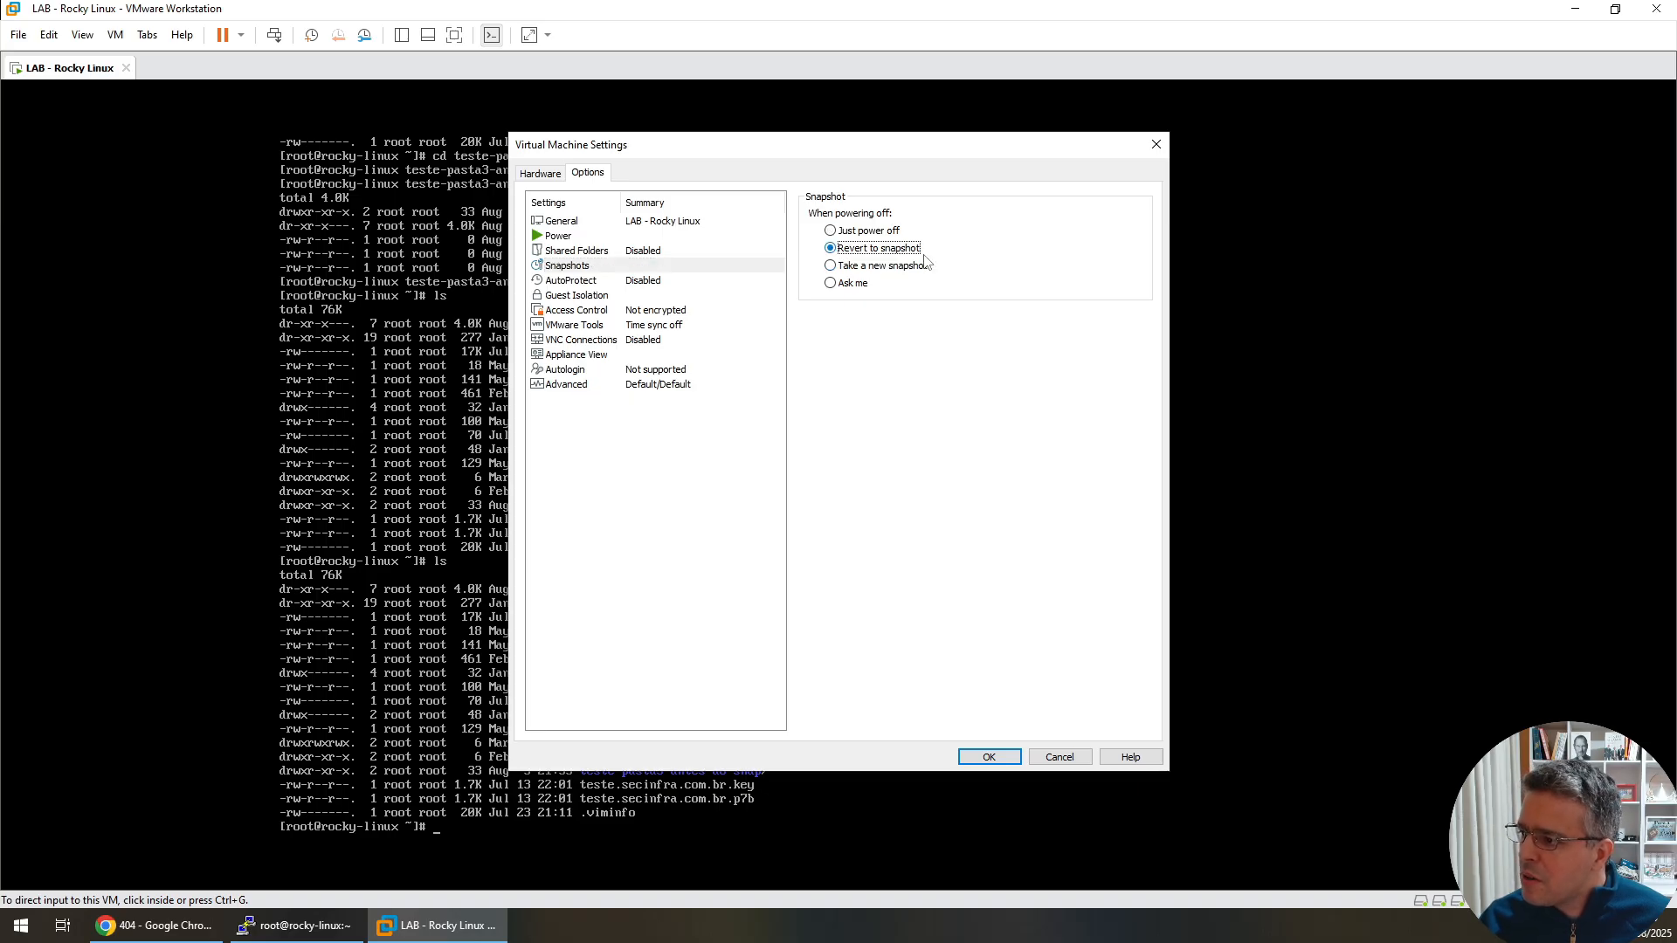
pyautogui.click(840, 267)
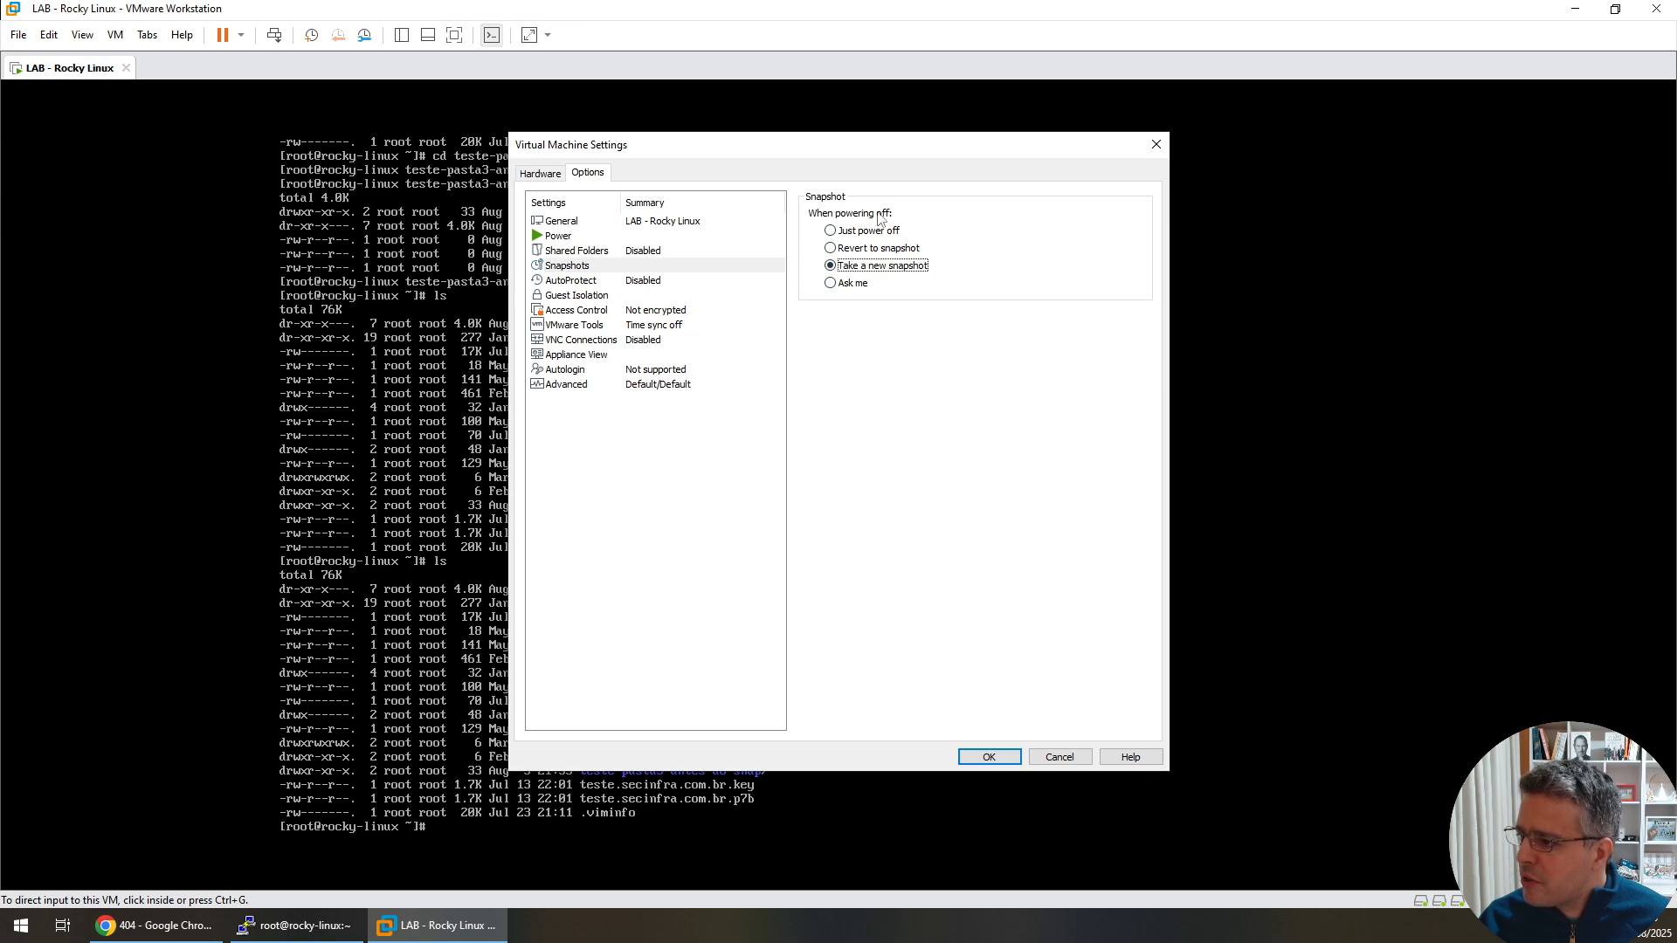
pyautogui.click(831, 285)
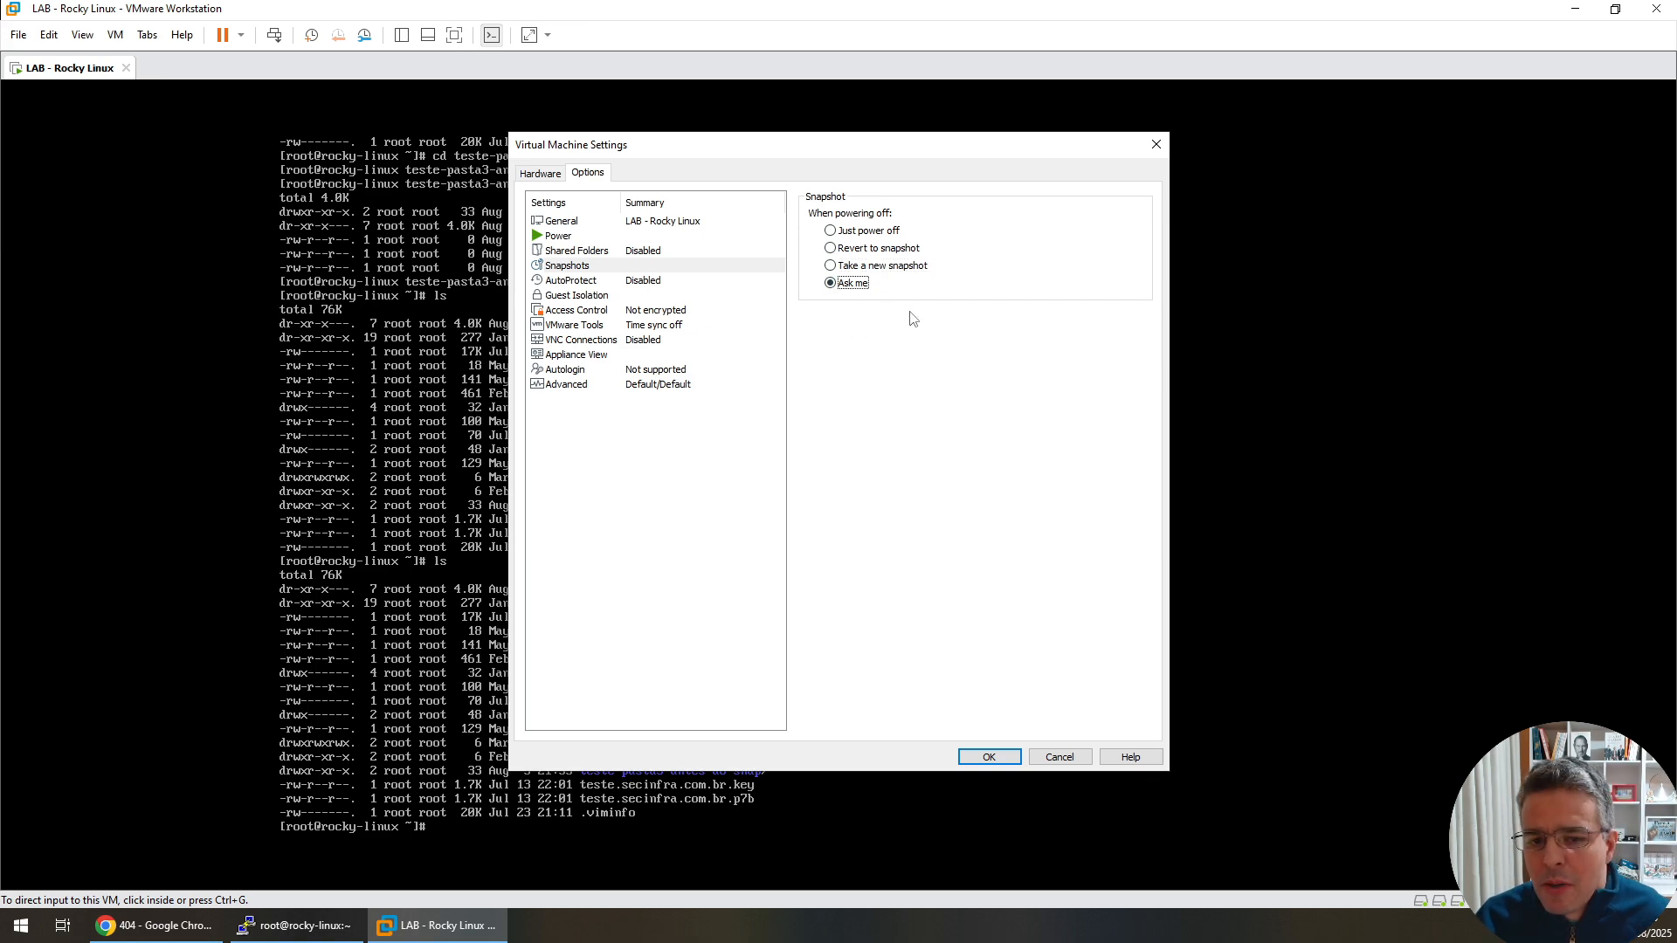
pyautogui.press('Down')
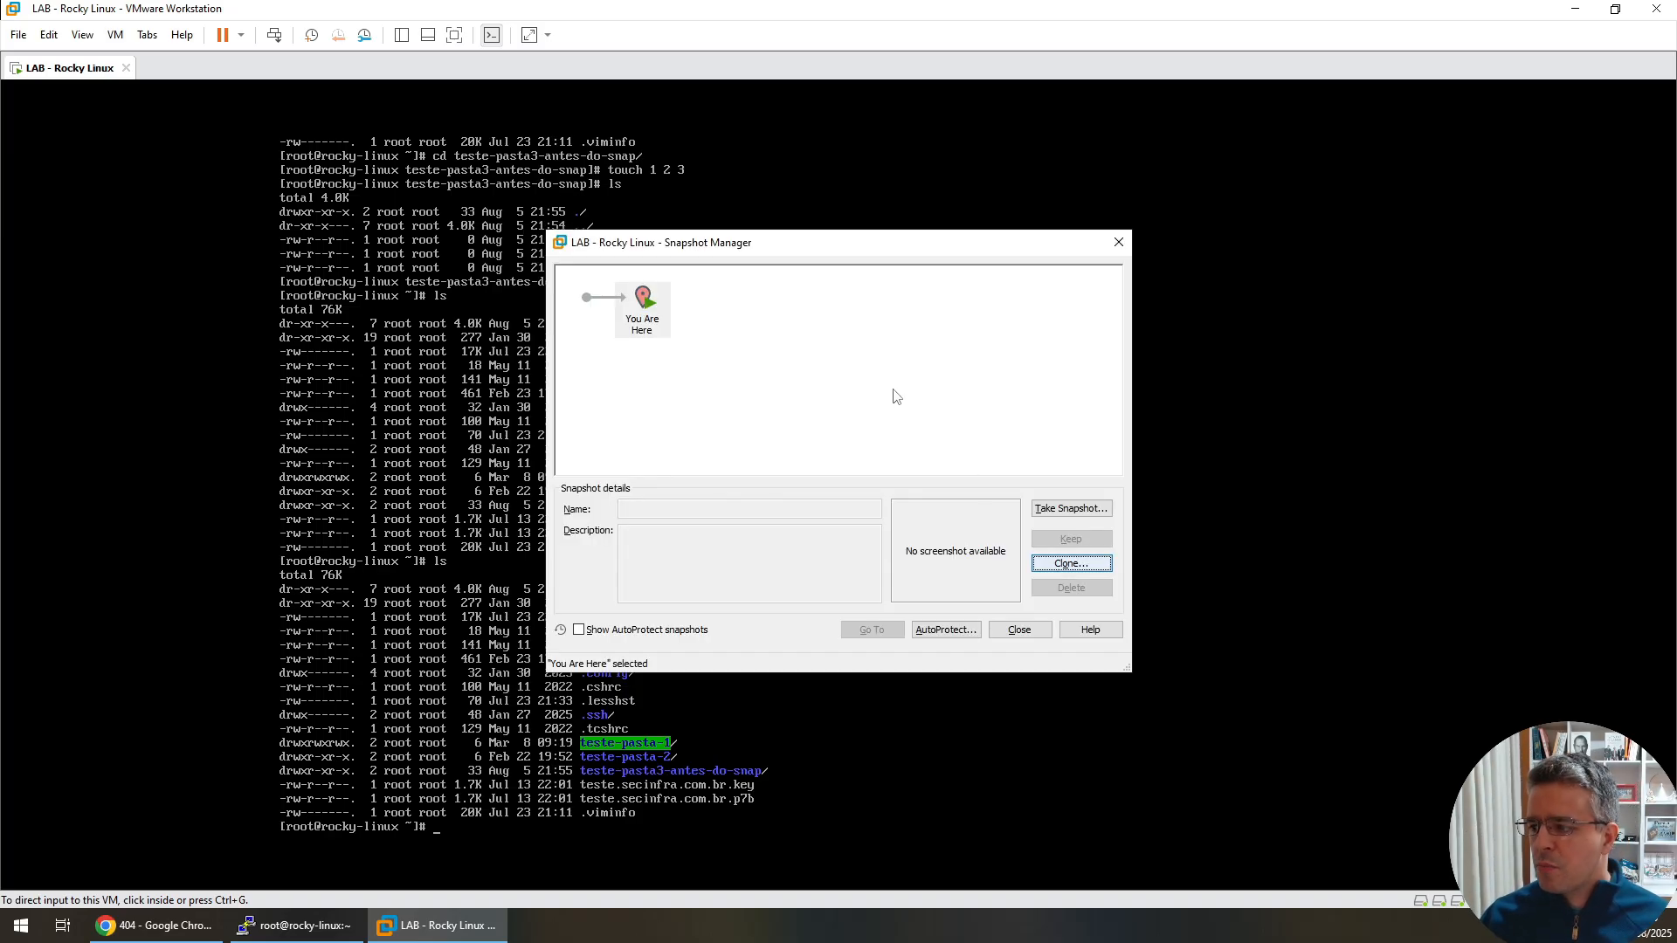
# Step: Try to clone the running virtual machine from the Snapshot Manager, cancel the wizard and close the manager
pyautogui.click(1086, 567)
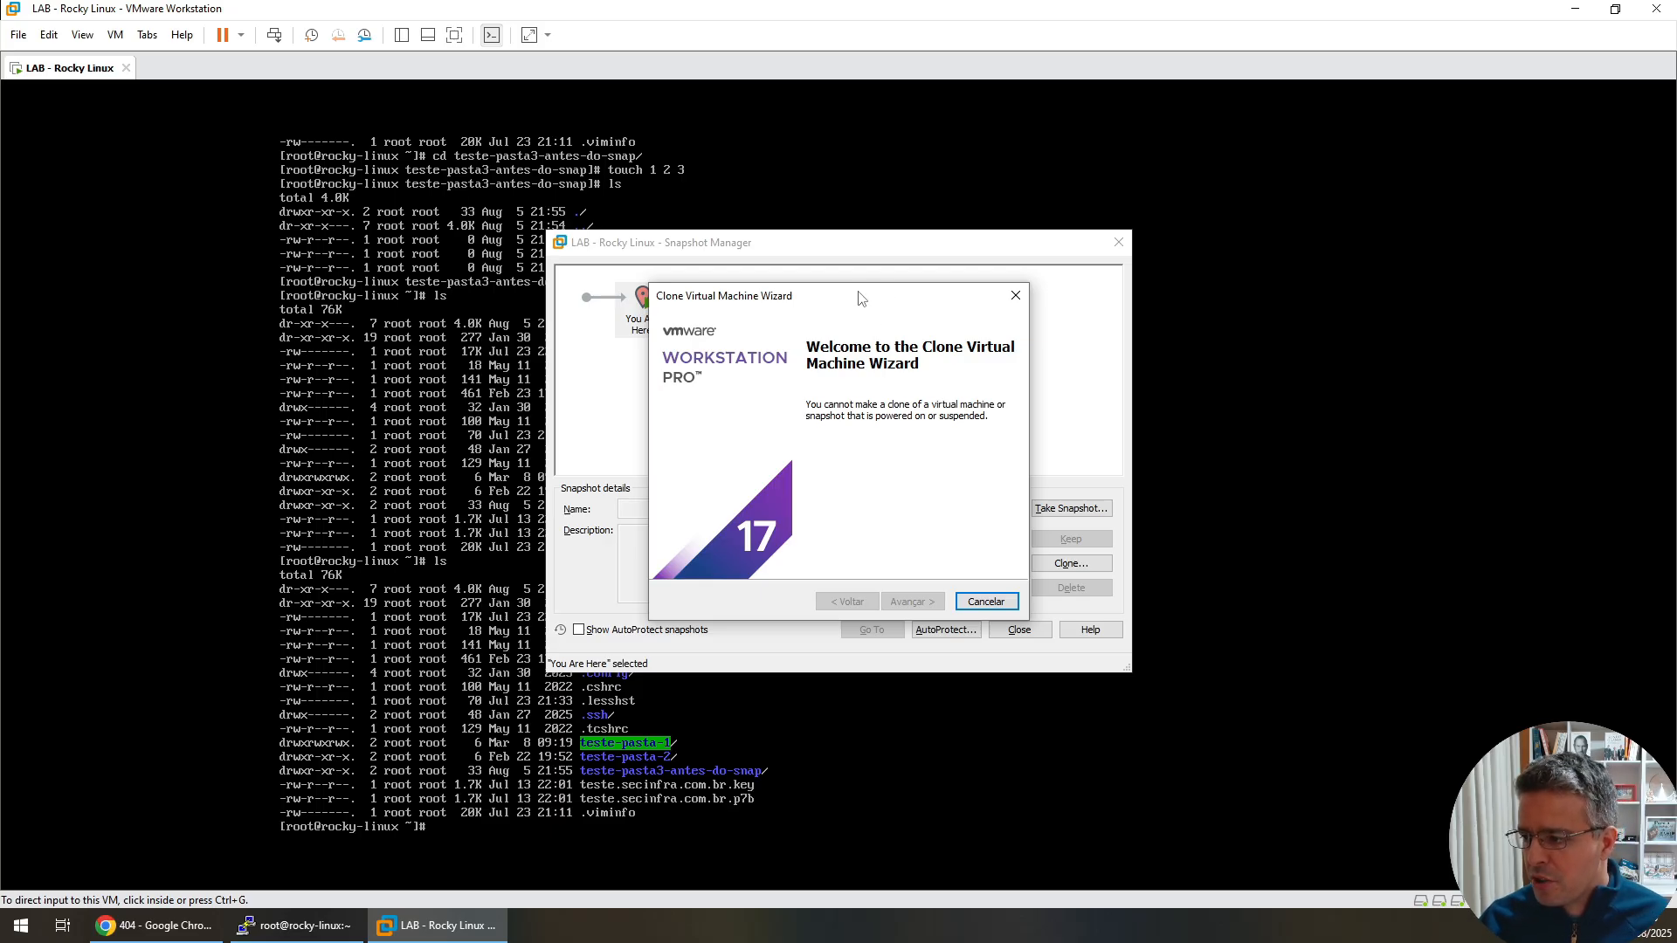
pyautogui.moveTo(858, 299)
pyautogui.mouseDown()
pyautogui.moveTo(952, 339)
pyautogui.moveTo(955, 306)
pyautogui.mouseUp()
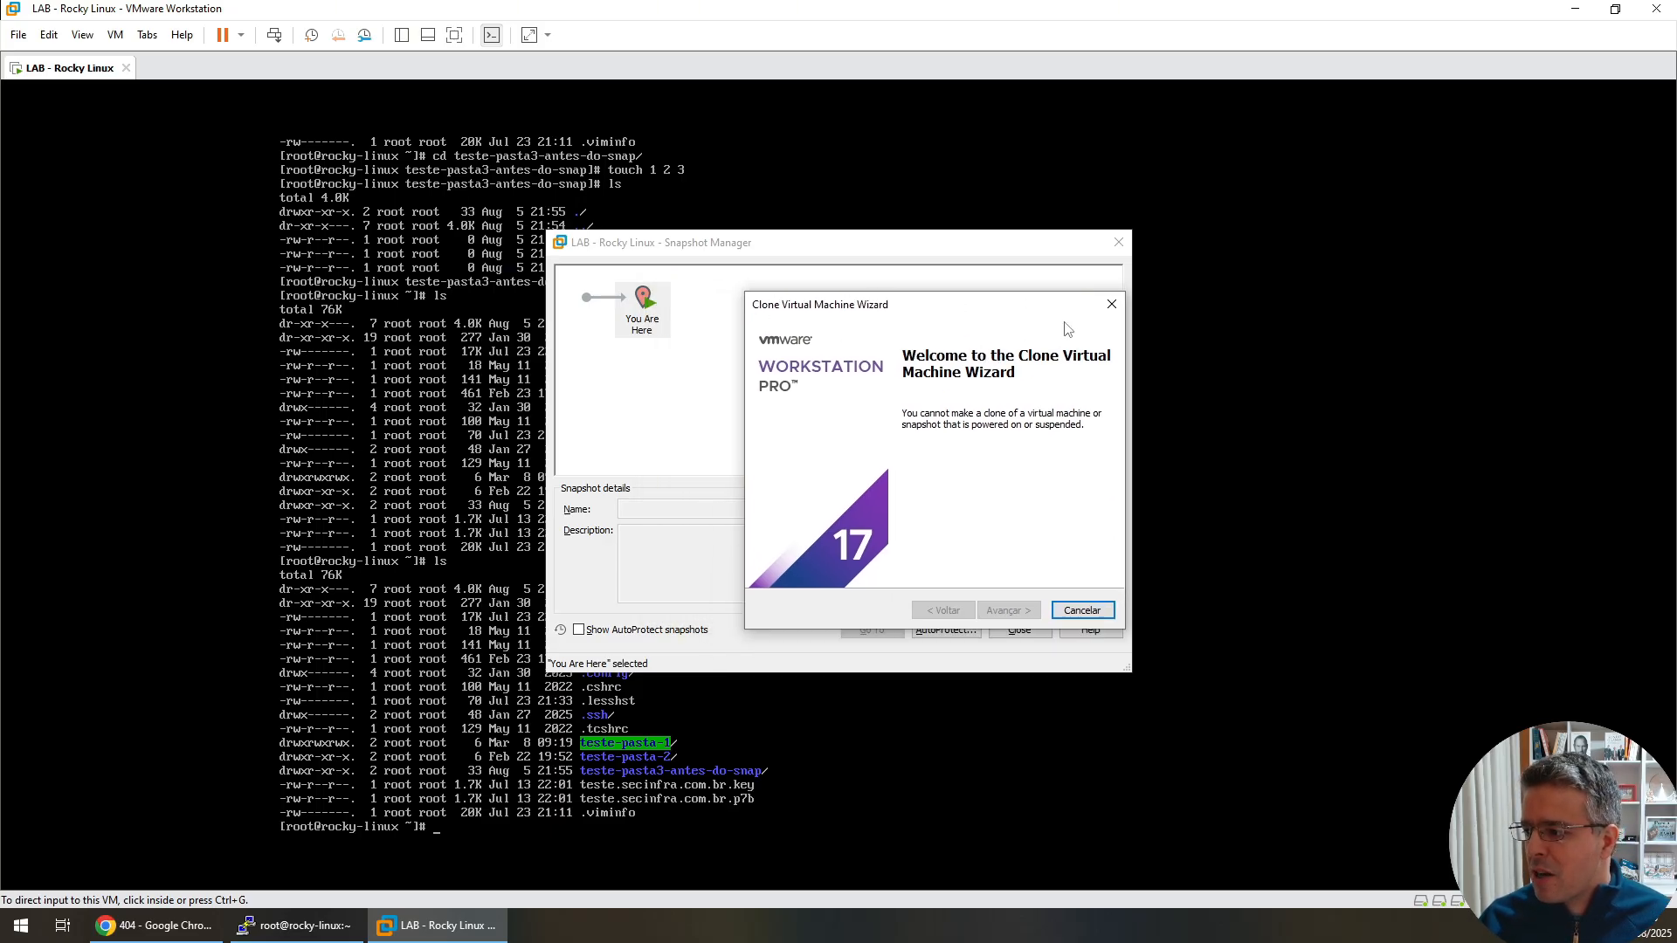
pyautogui.click(1082, 610)
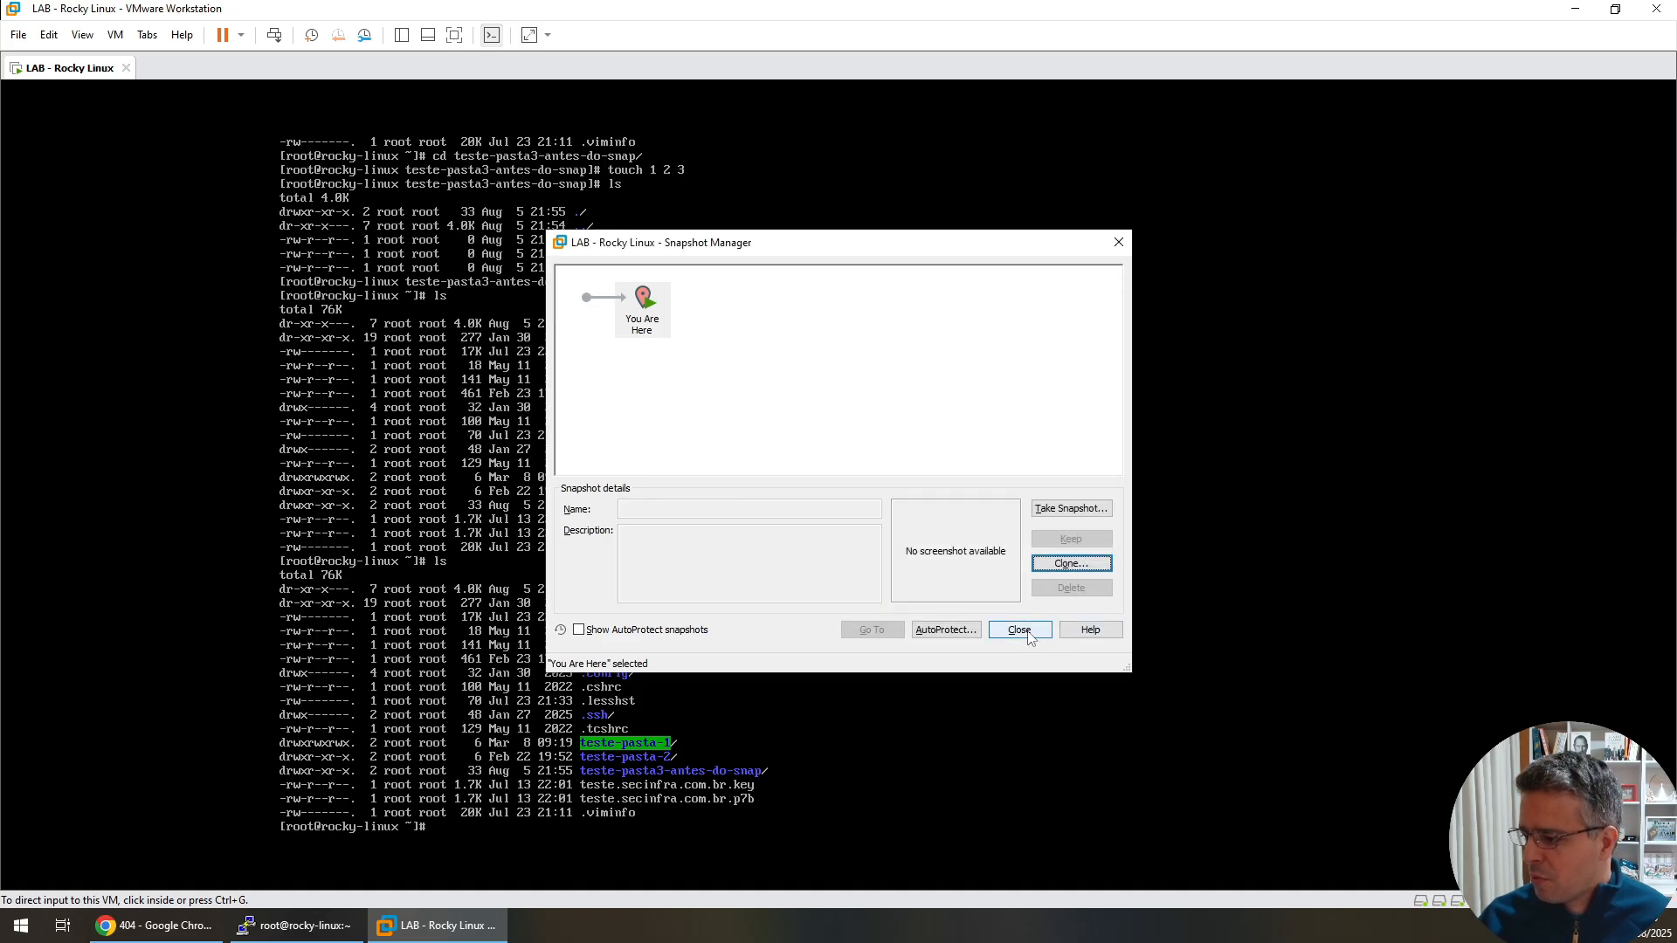
pyautogui.click(1028, 635)
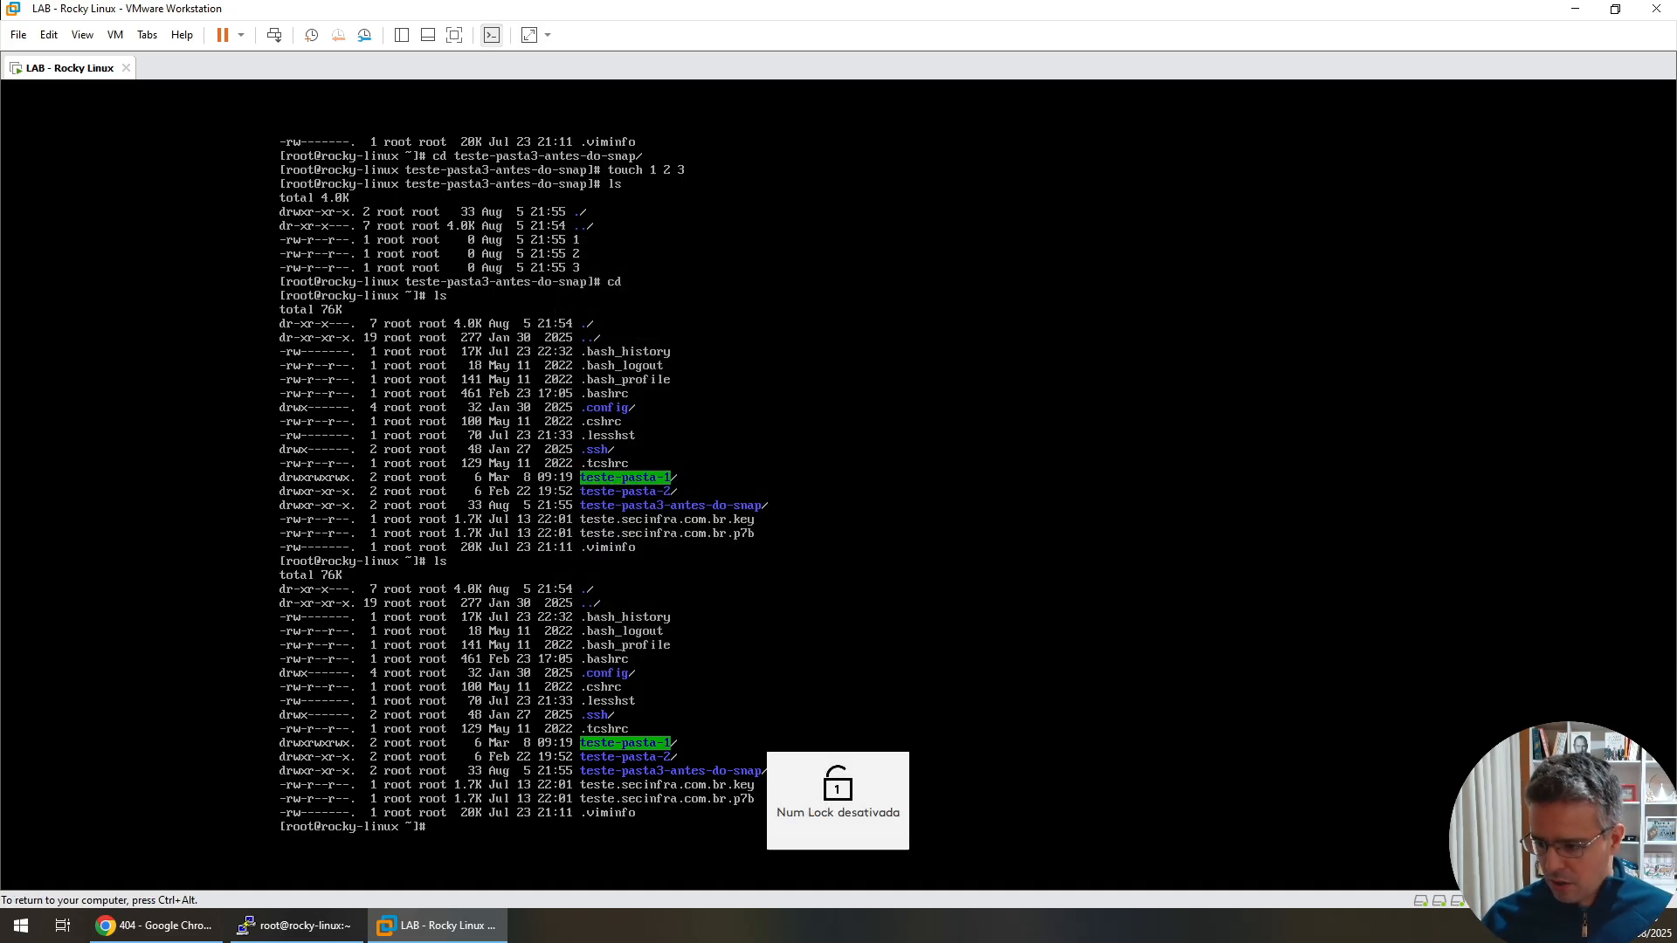
# Step: Power off the Rocky Linux guest with the poweroff command and open its Snapshot Manager
pyautogui.write('poweroff')
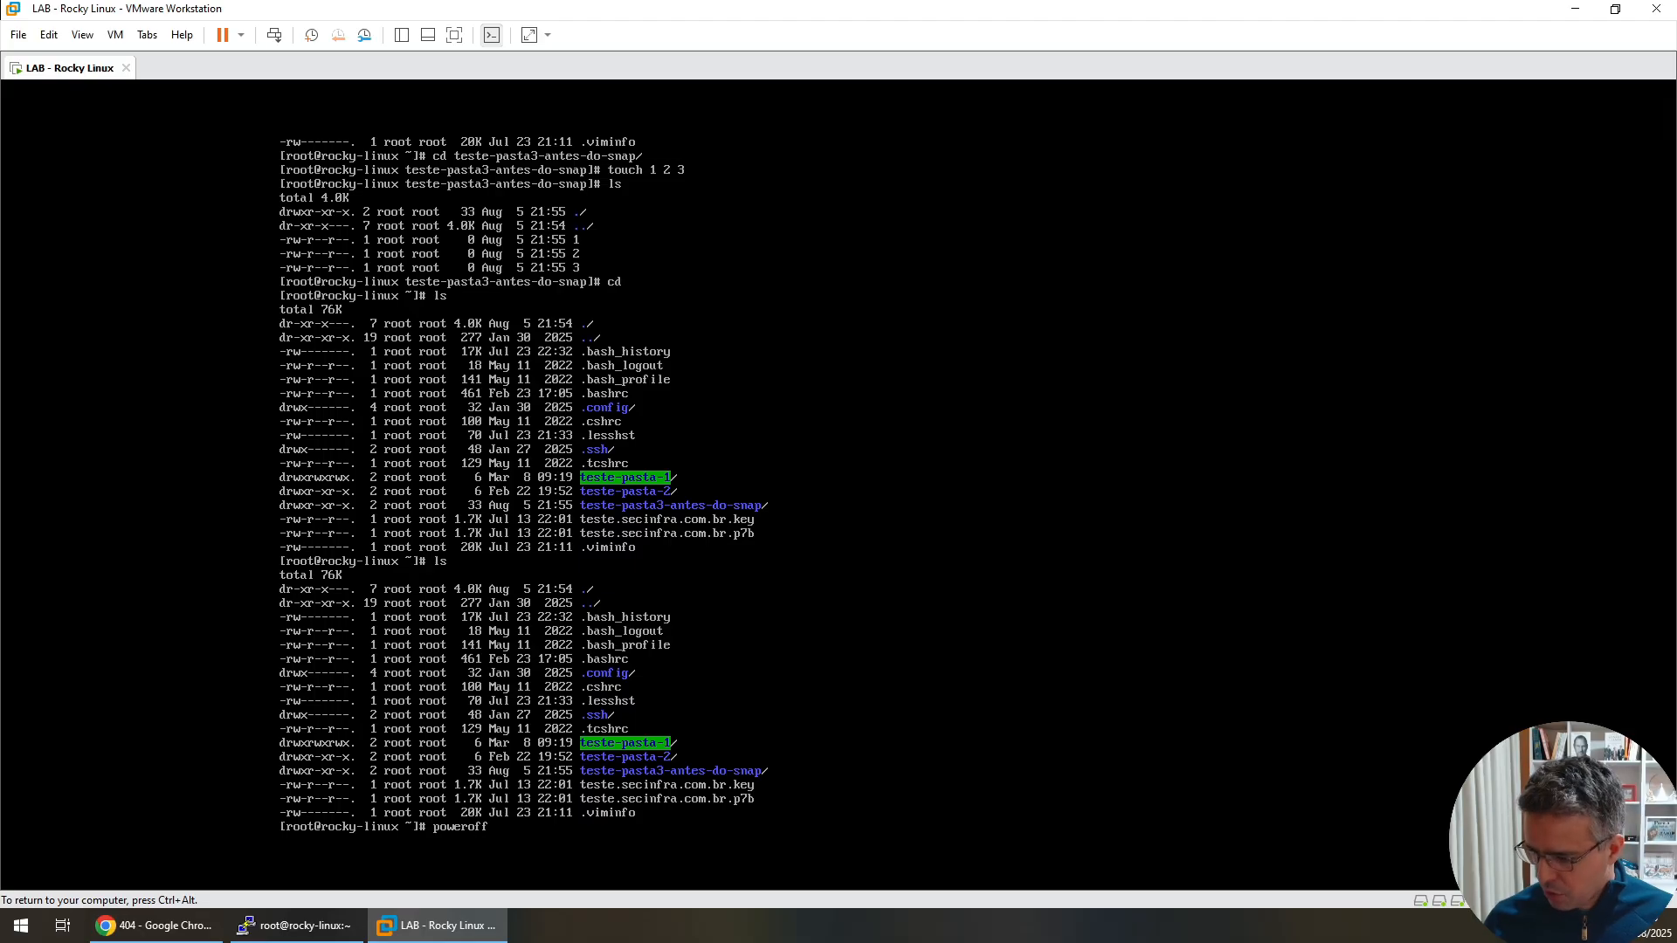
pyautogui.press('Return')
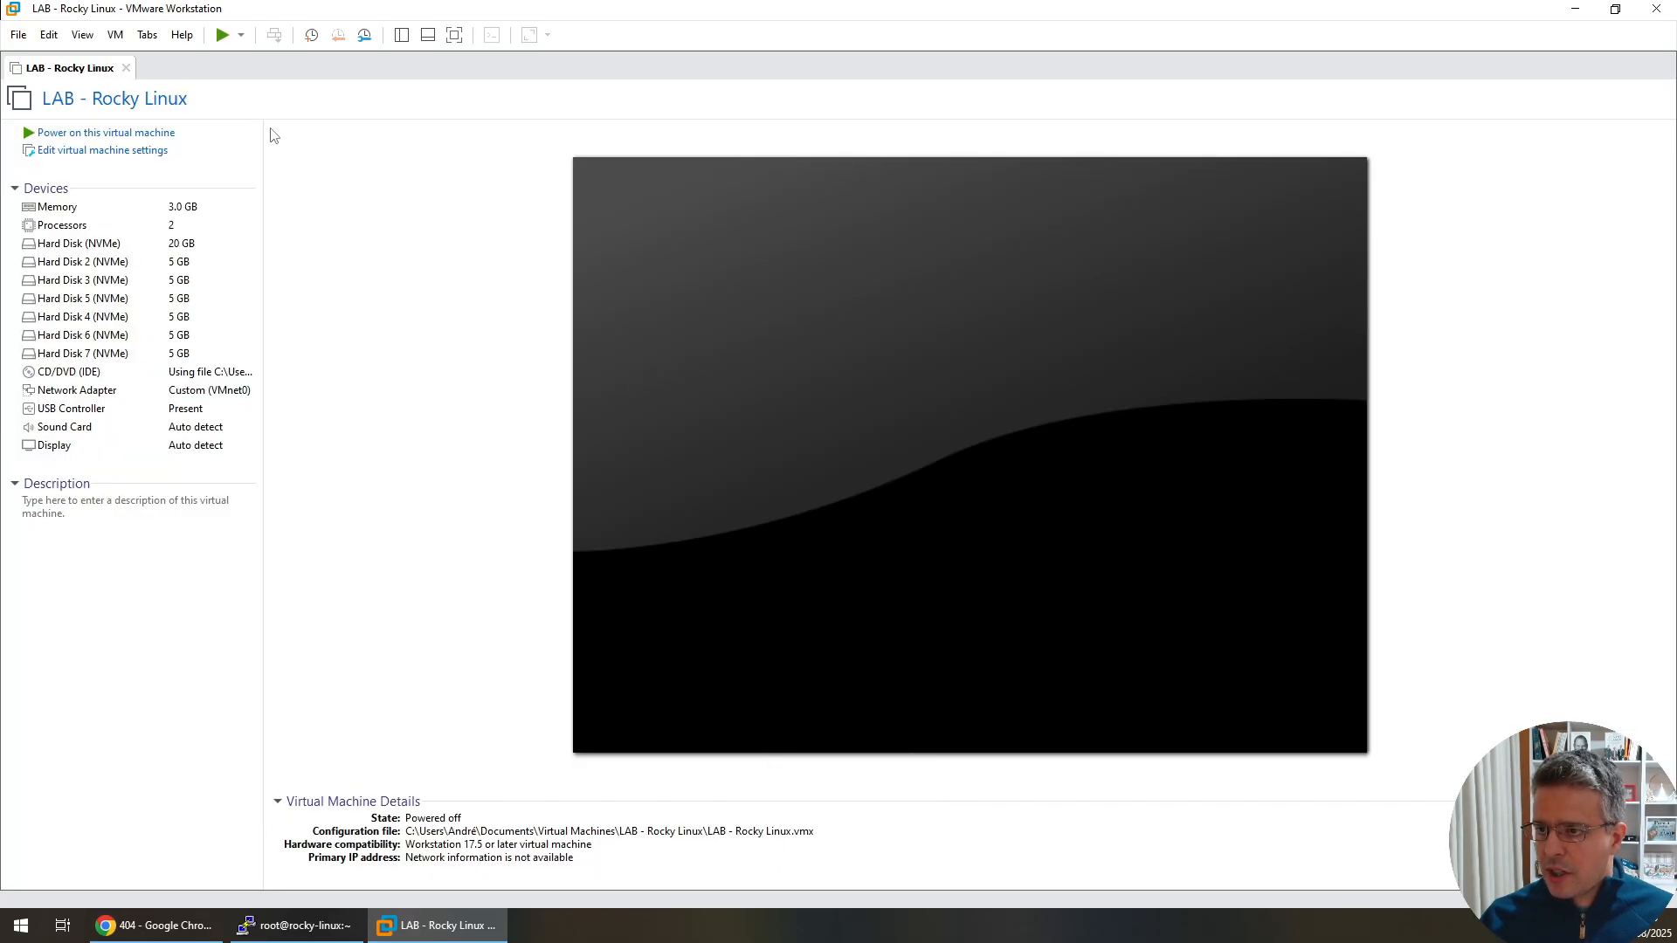
pyautogui.click(115, 36)
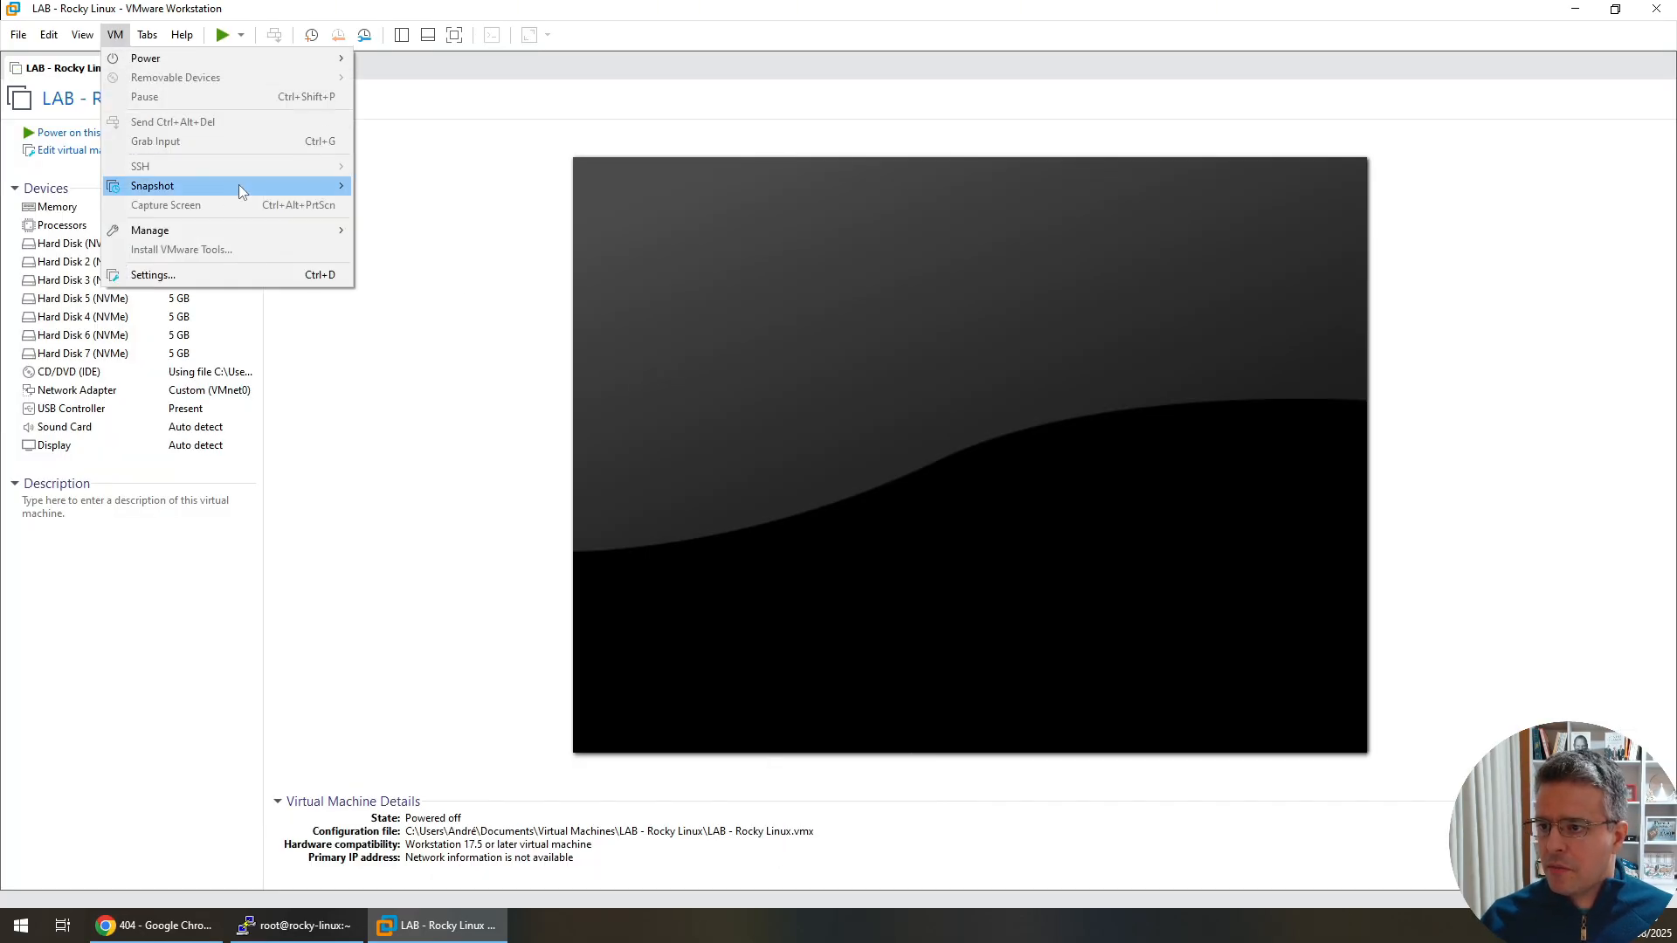
pyautogui.moveTo(238, 185)
pyautogui.click(415, 231)
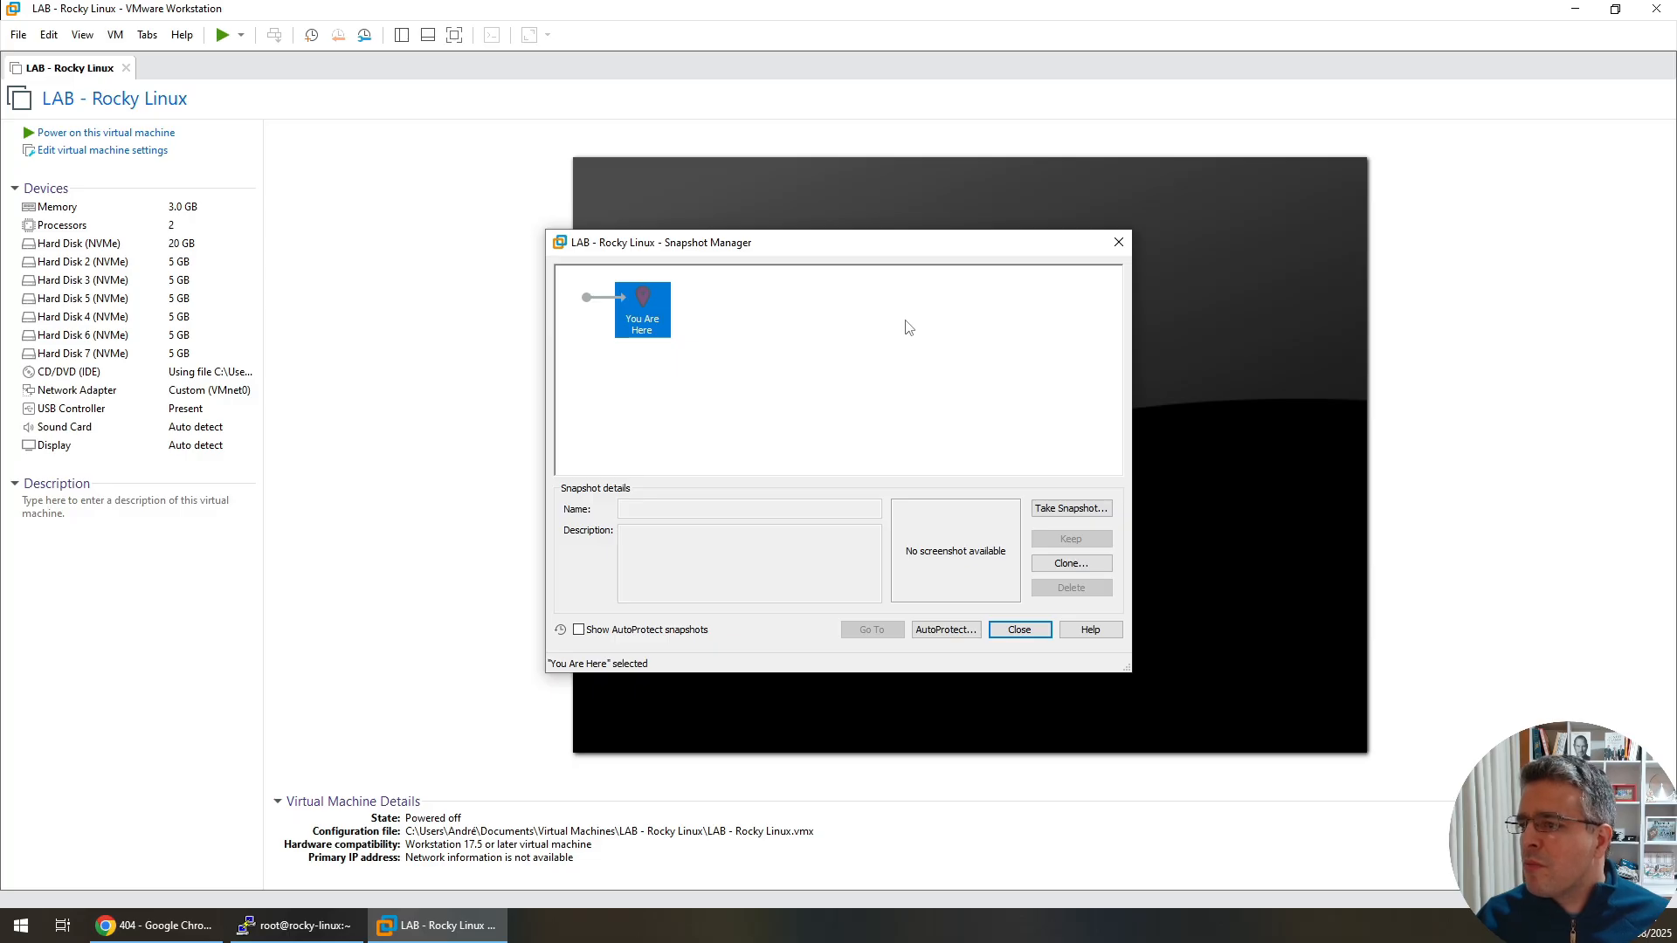
# Step: Start cloning the virtual machine from its current state and choose a full clone as the clone type
pyautogui.click(1070, 564)
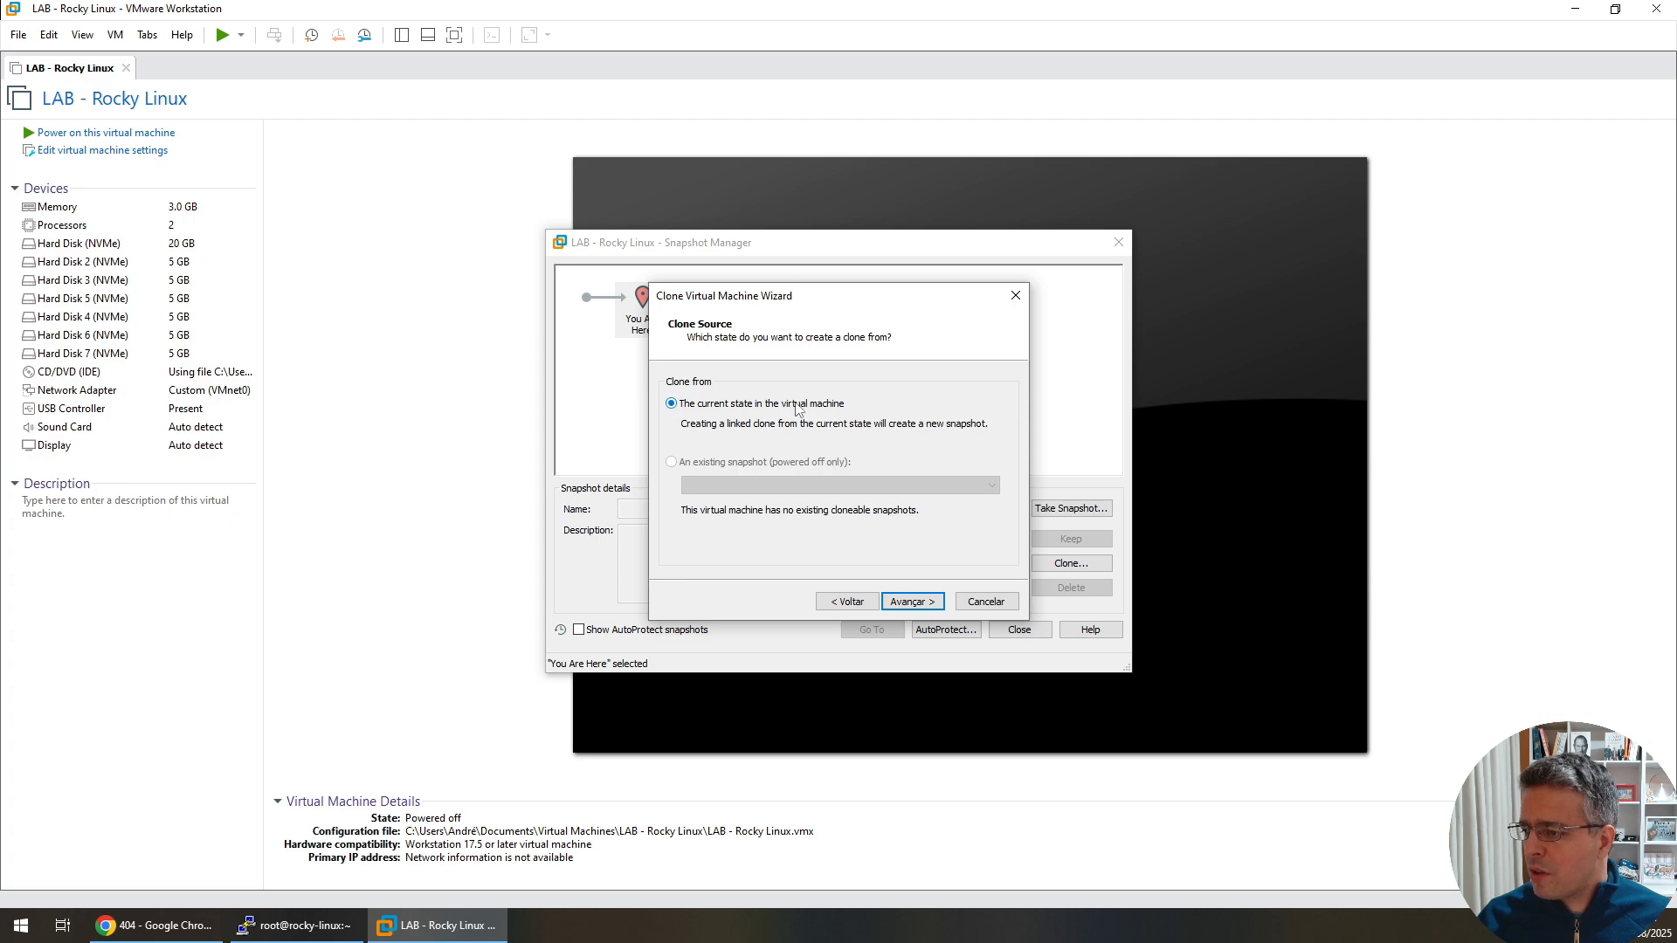
pyautogui.press('Return')
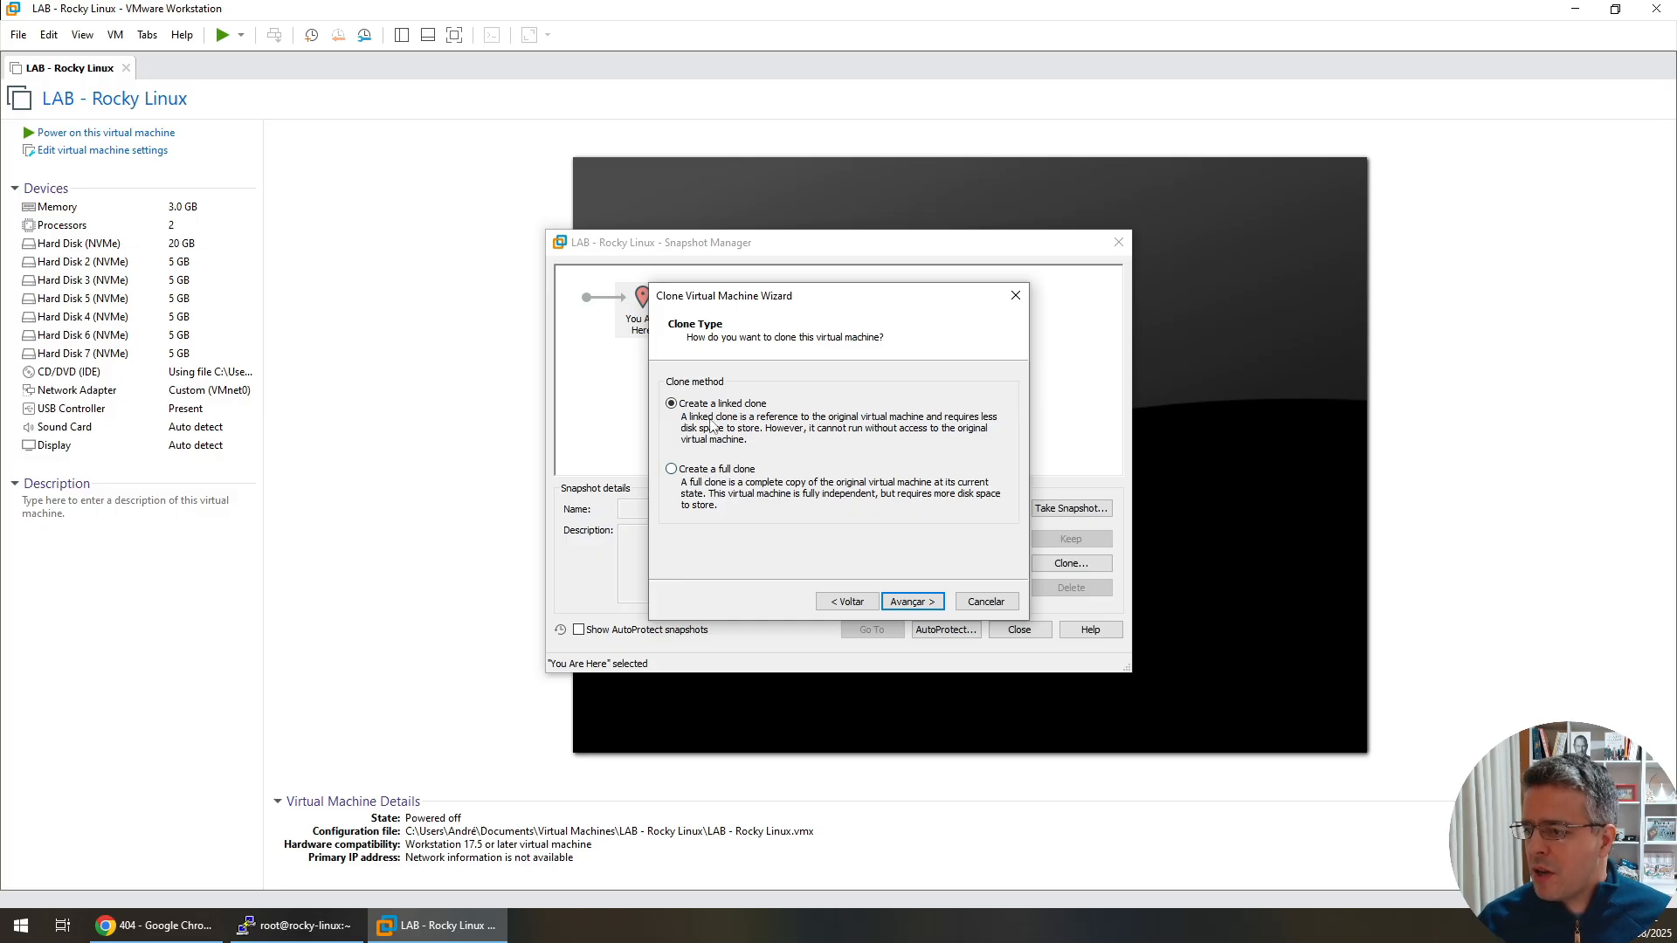
pyautogui.click(711, 470)
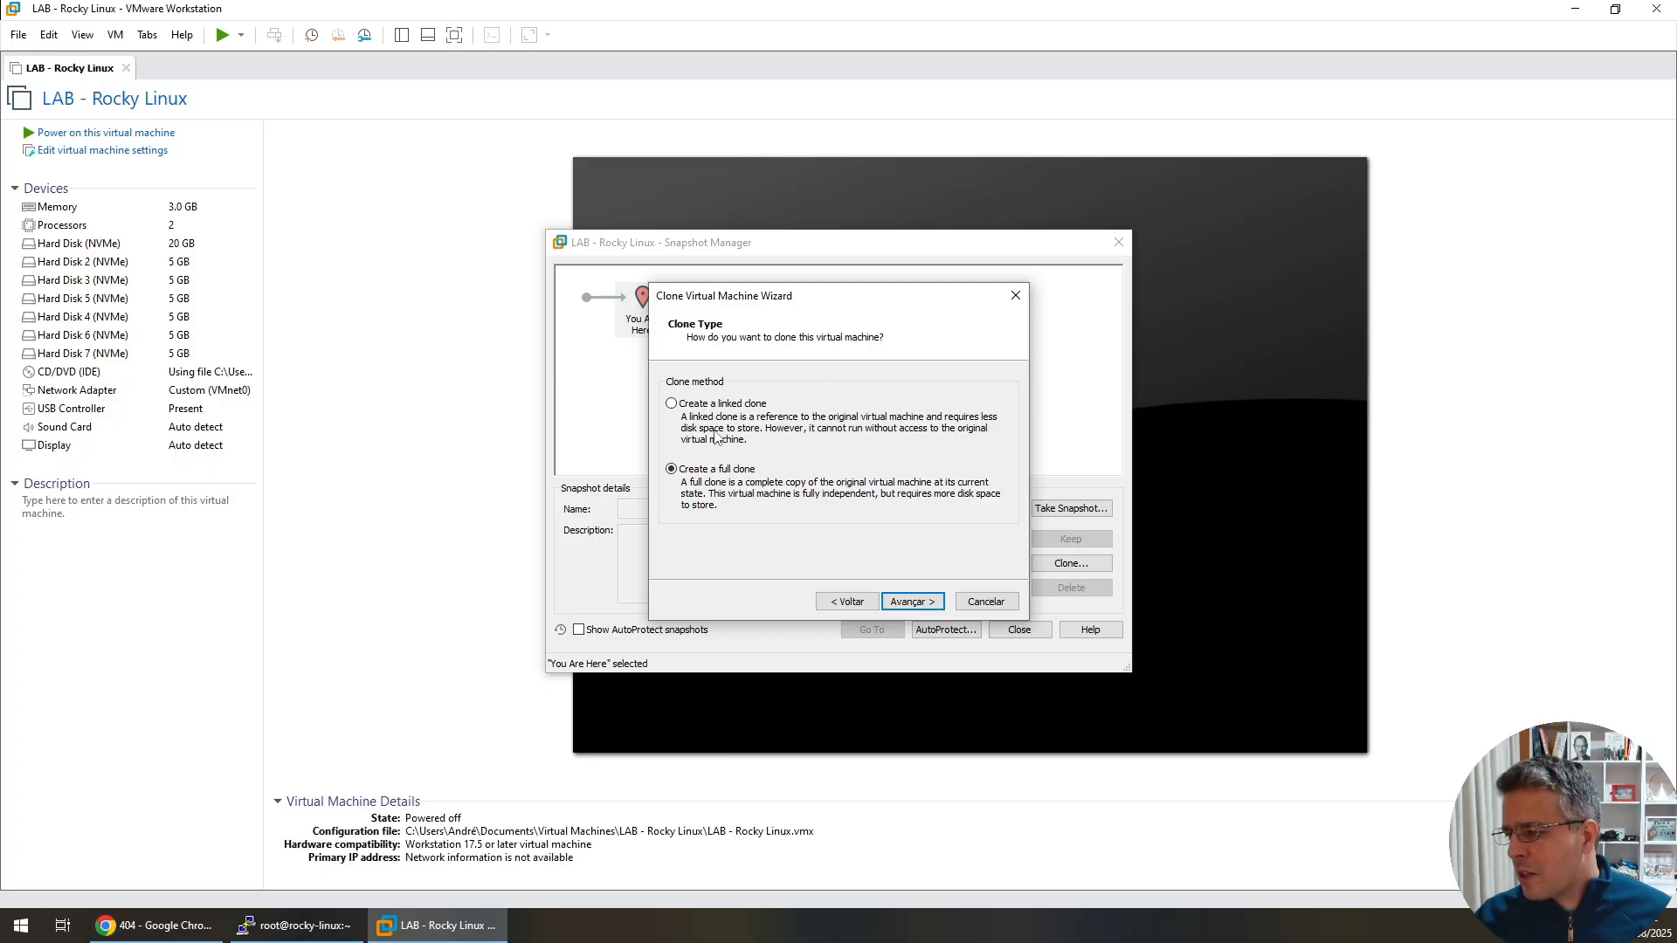
pyautogui.click(913, 603)
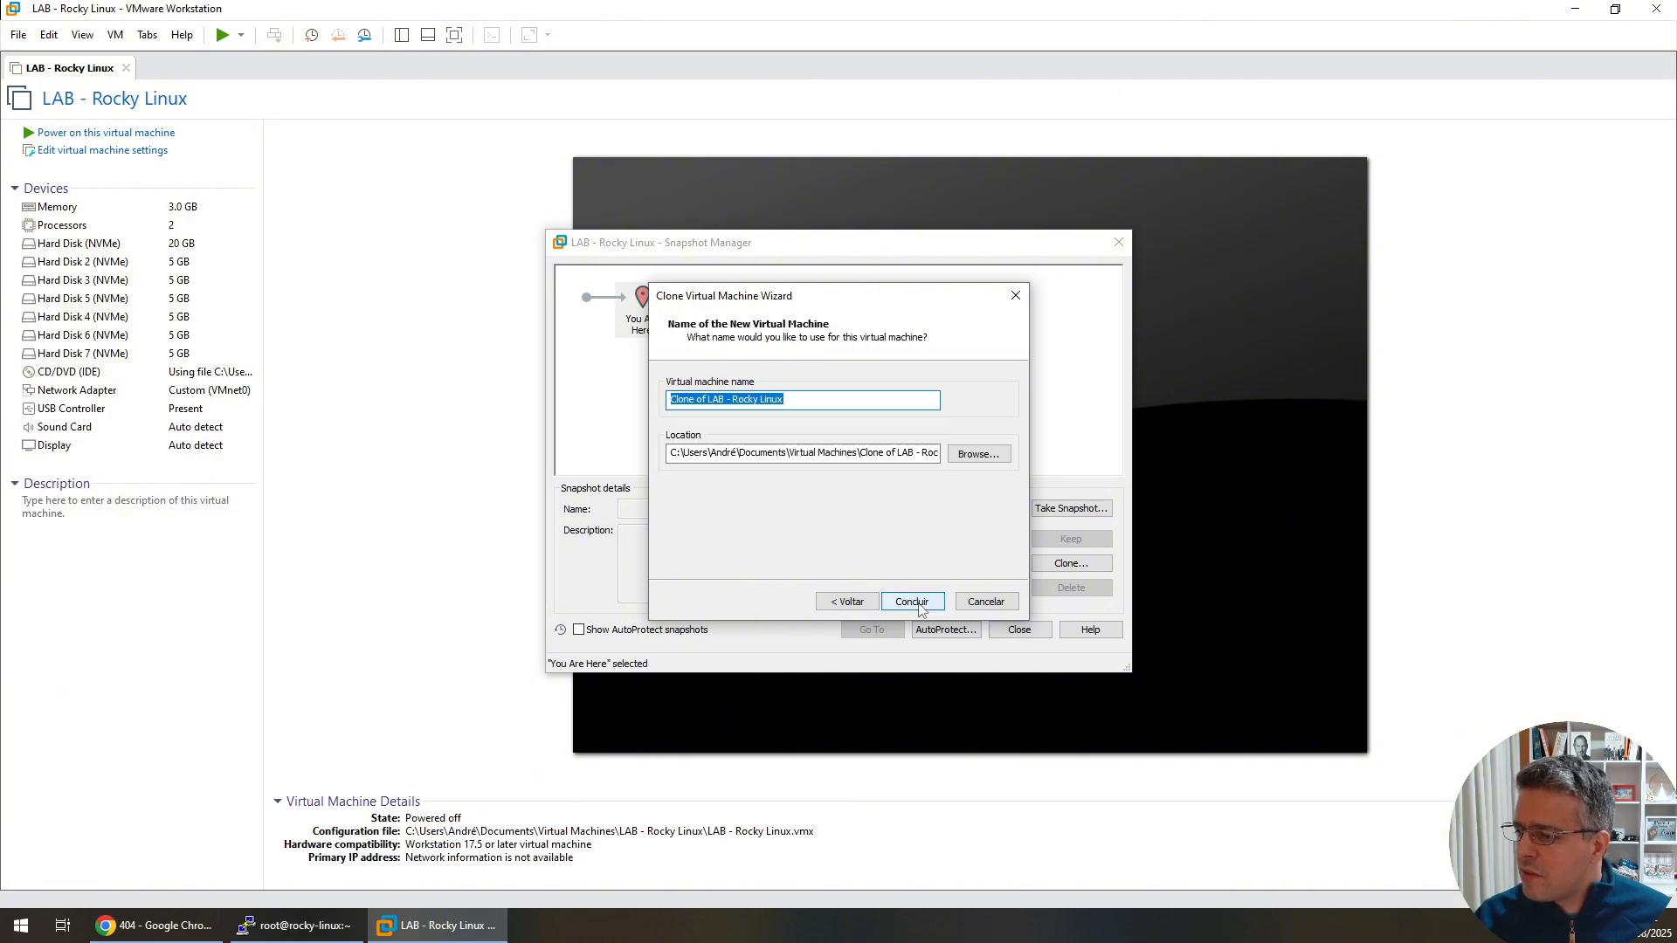
# Step: Create the clone with the name Clone of LAB - Rocky Linux in the proposed location, and close the wizard and Snapshot Manager
pyautogui.click(851, 405)
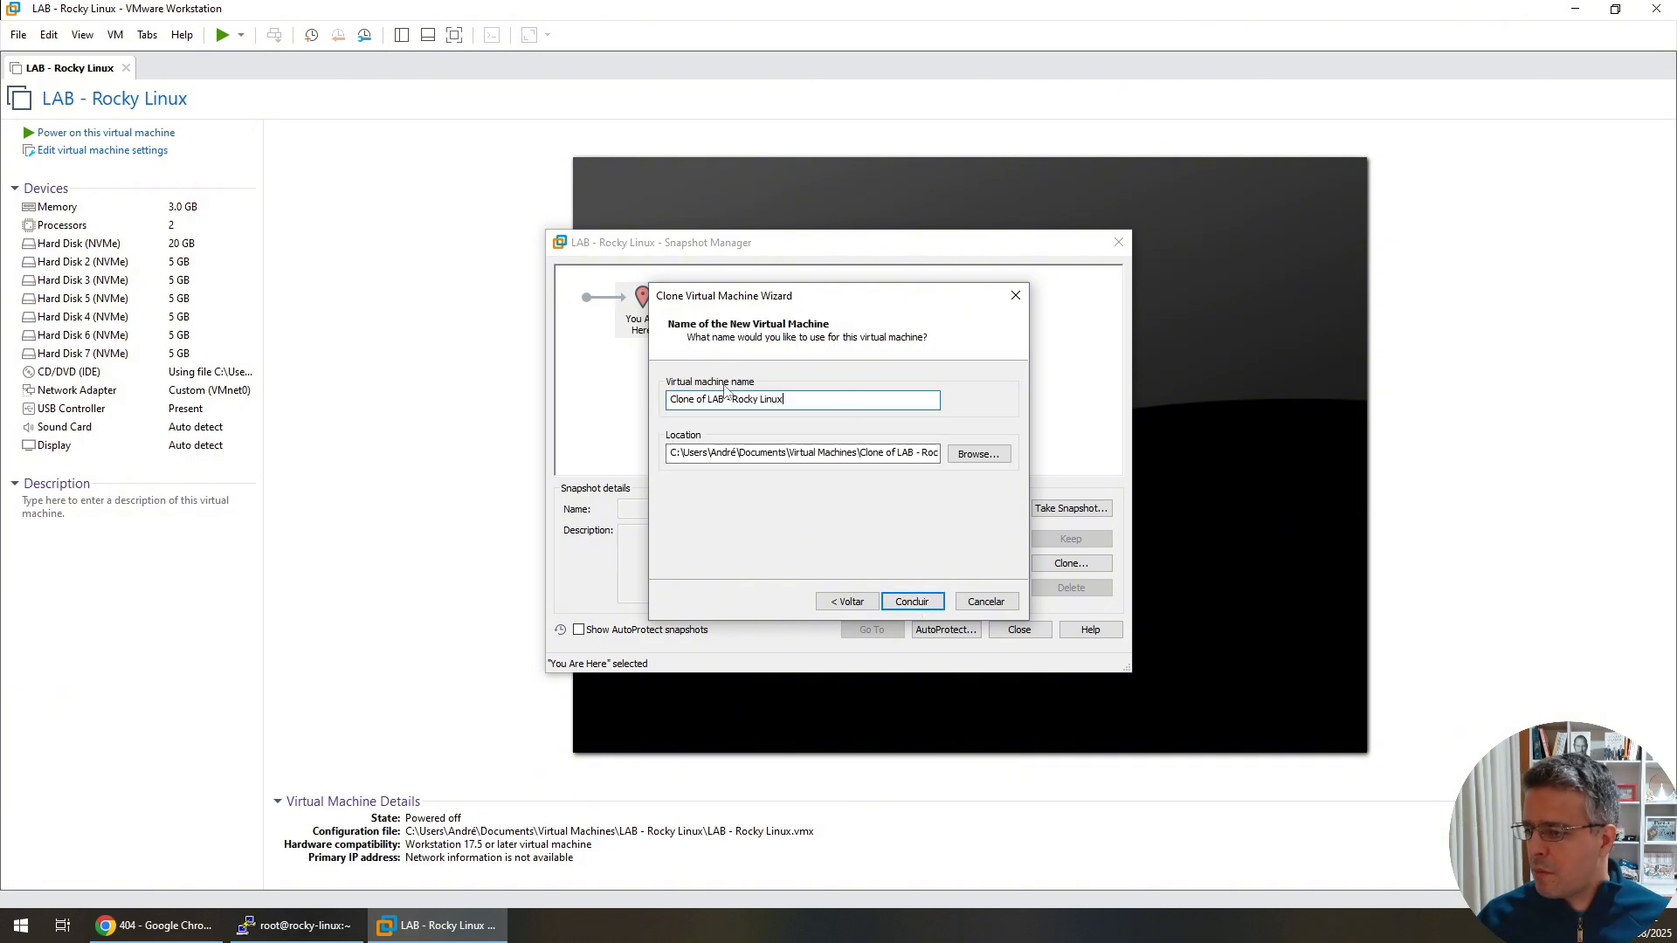
pyautogui.moveTo(926, 452); pyautogui.dragTo(1061, 452)
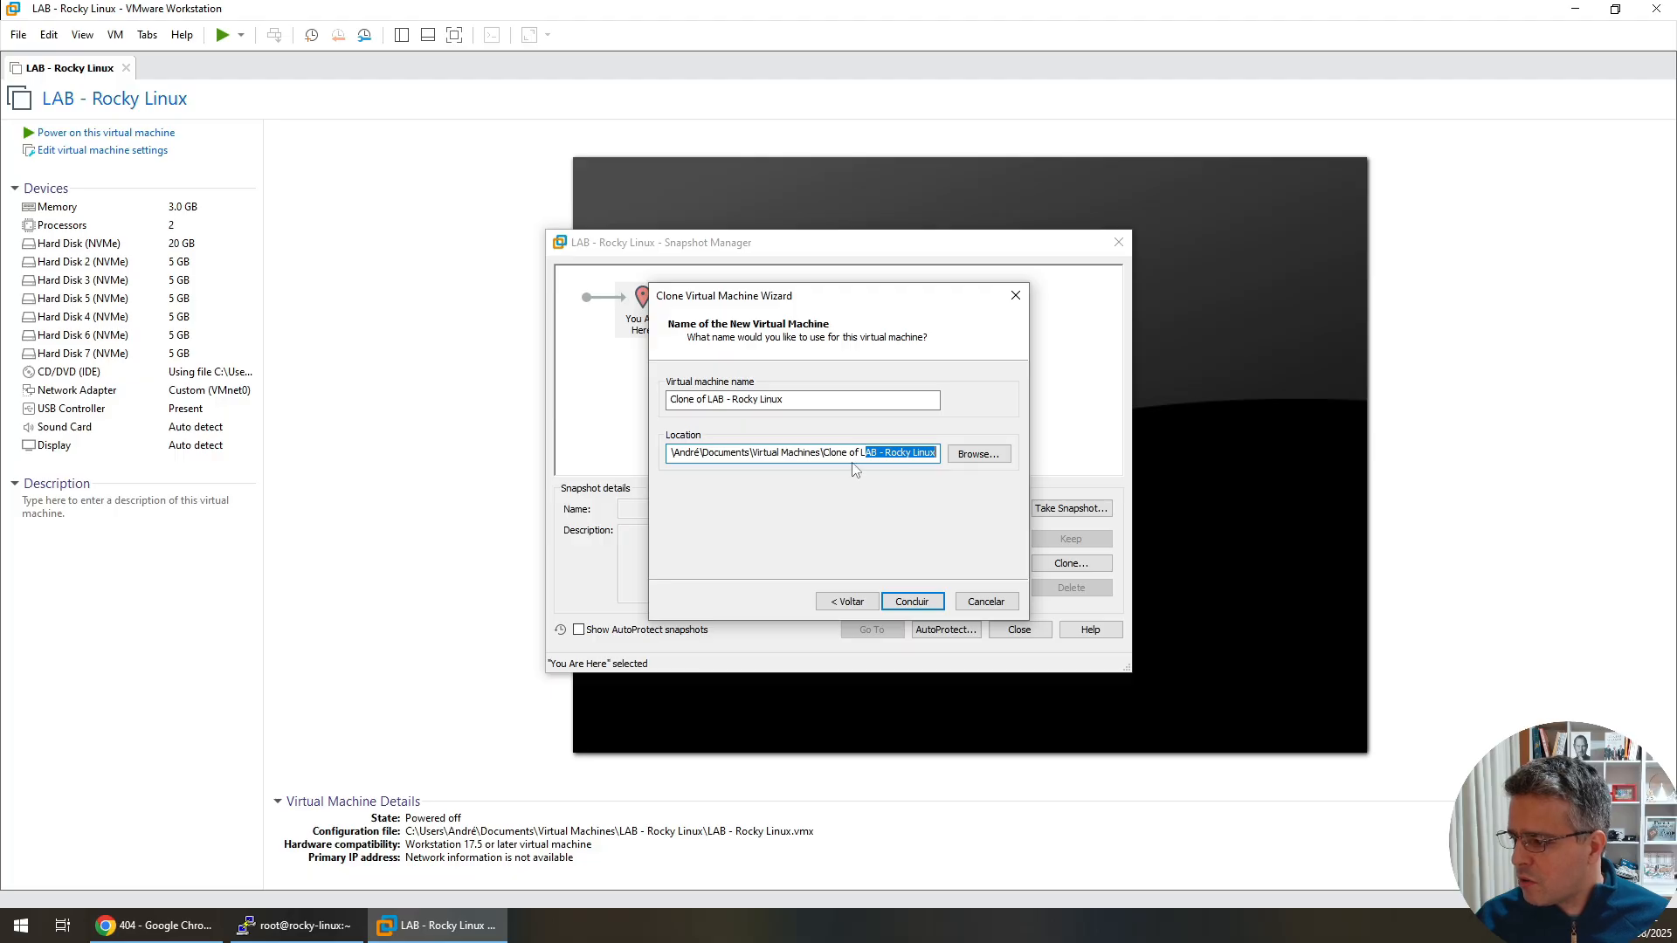
pyautogui.click(914, 601)
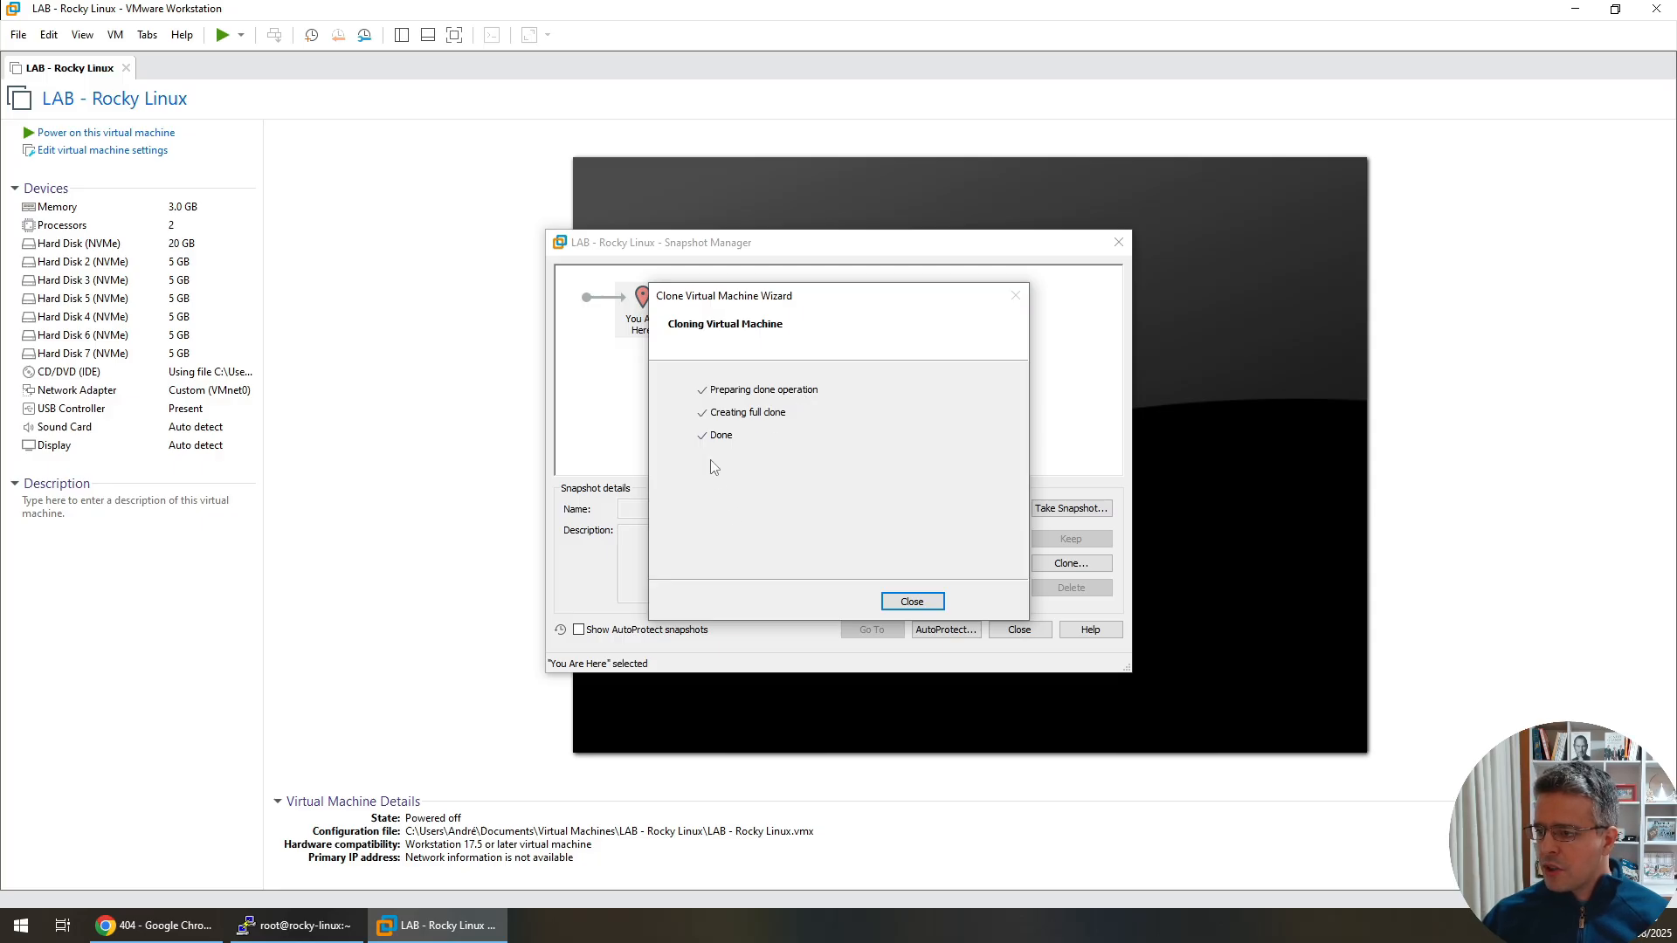
pyautogui.click(909, 600)
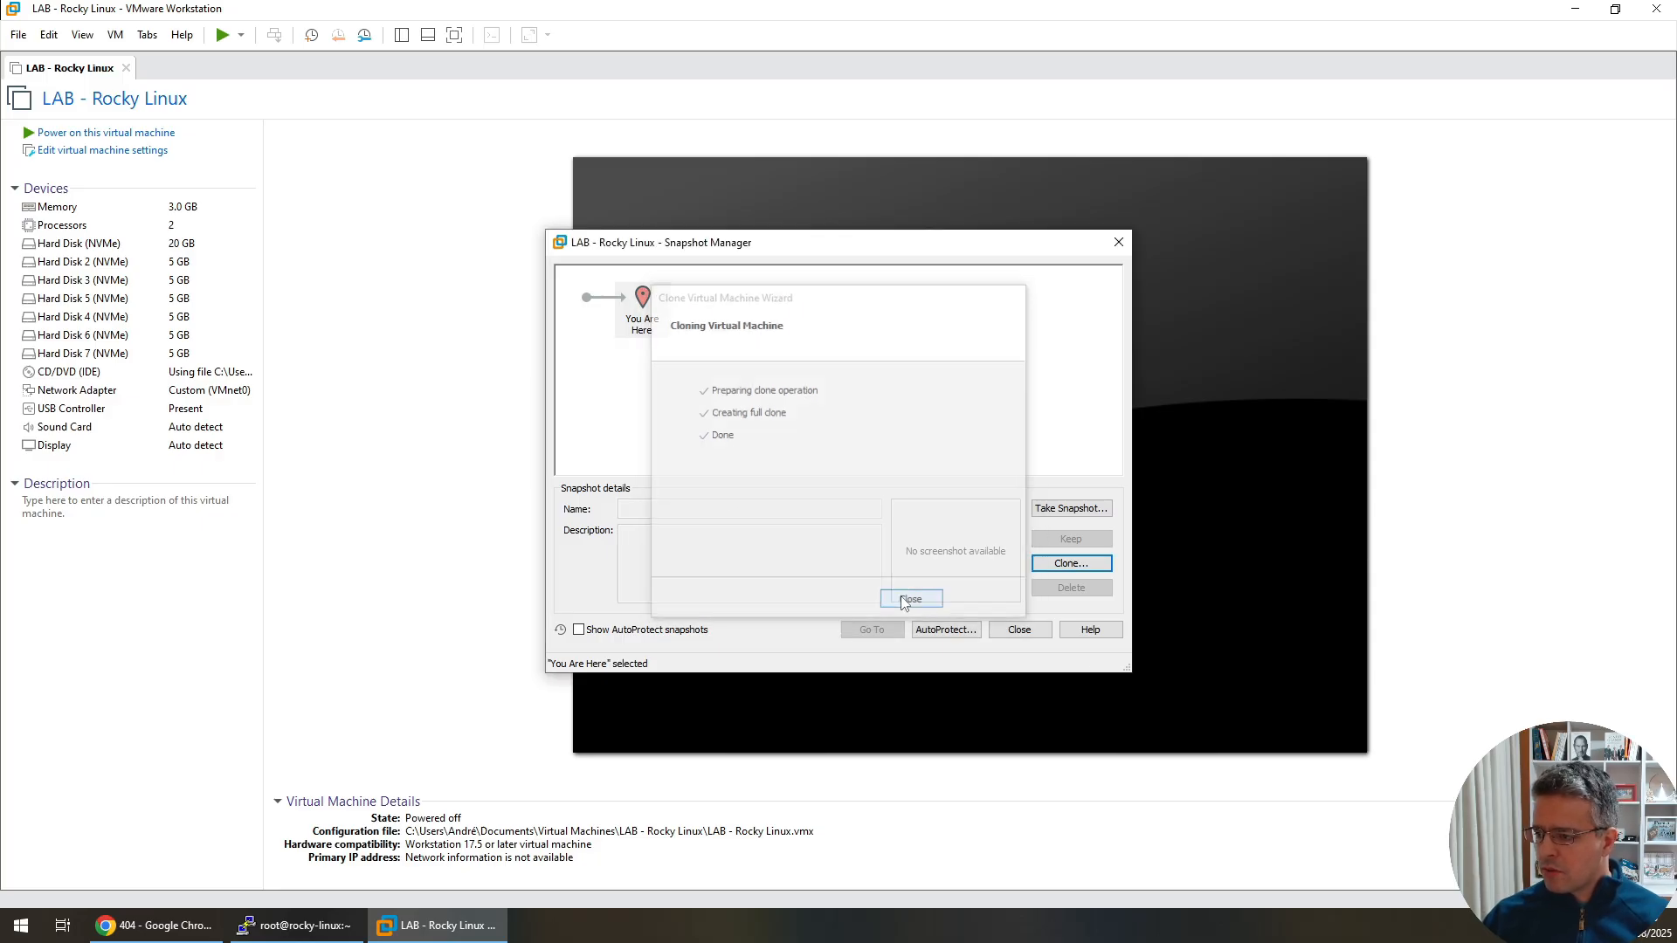
pyautogui.click(1019, 630)
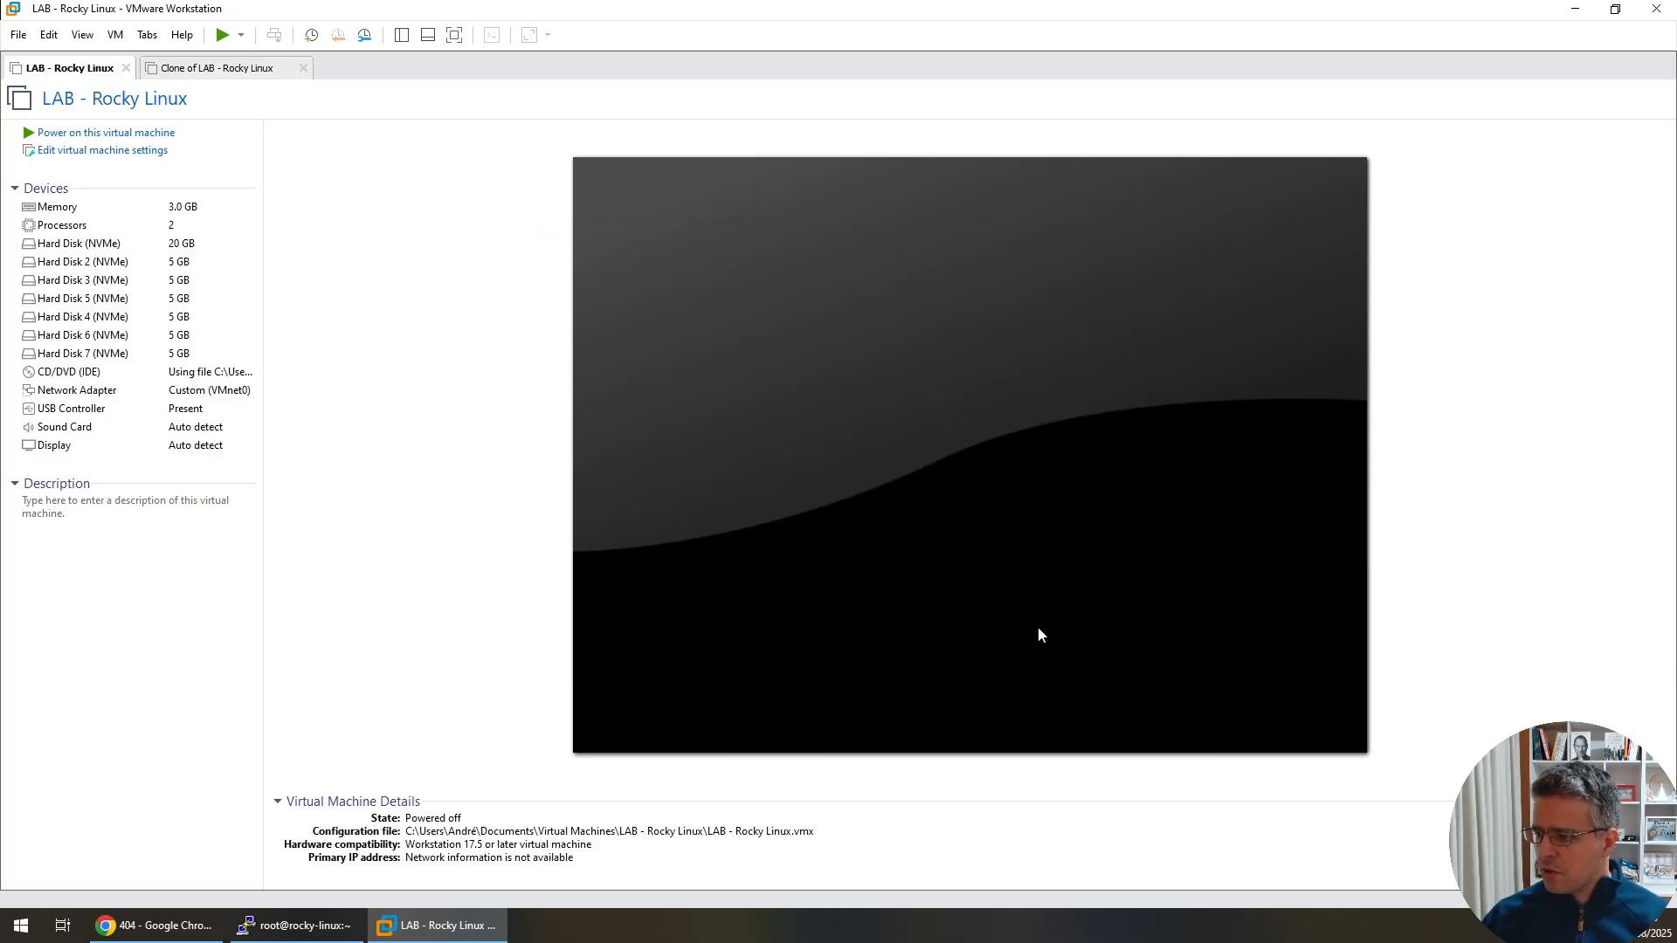
# Step: View the Take Snapshot dialog from the Snapshot Manager of LAB - Rocky Linux, and leave both without taking a snapshot
pyautogui.click(205, 76)
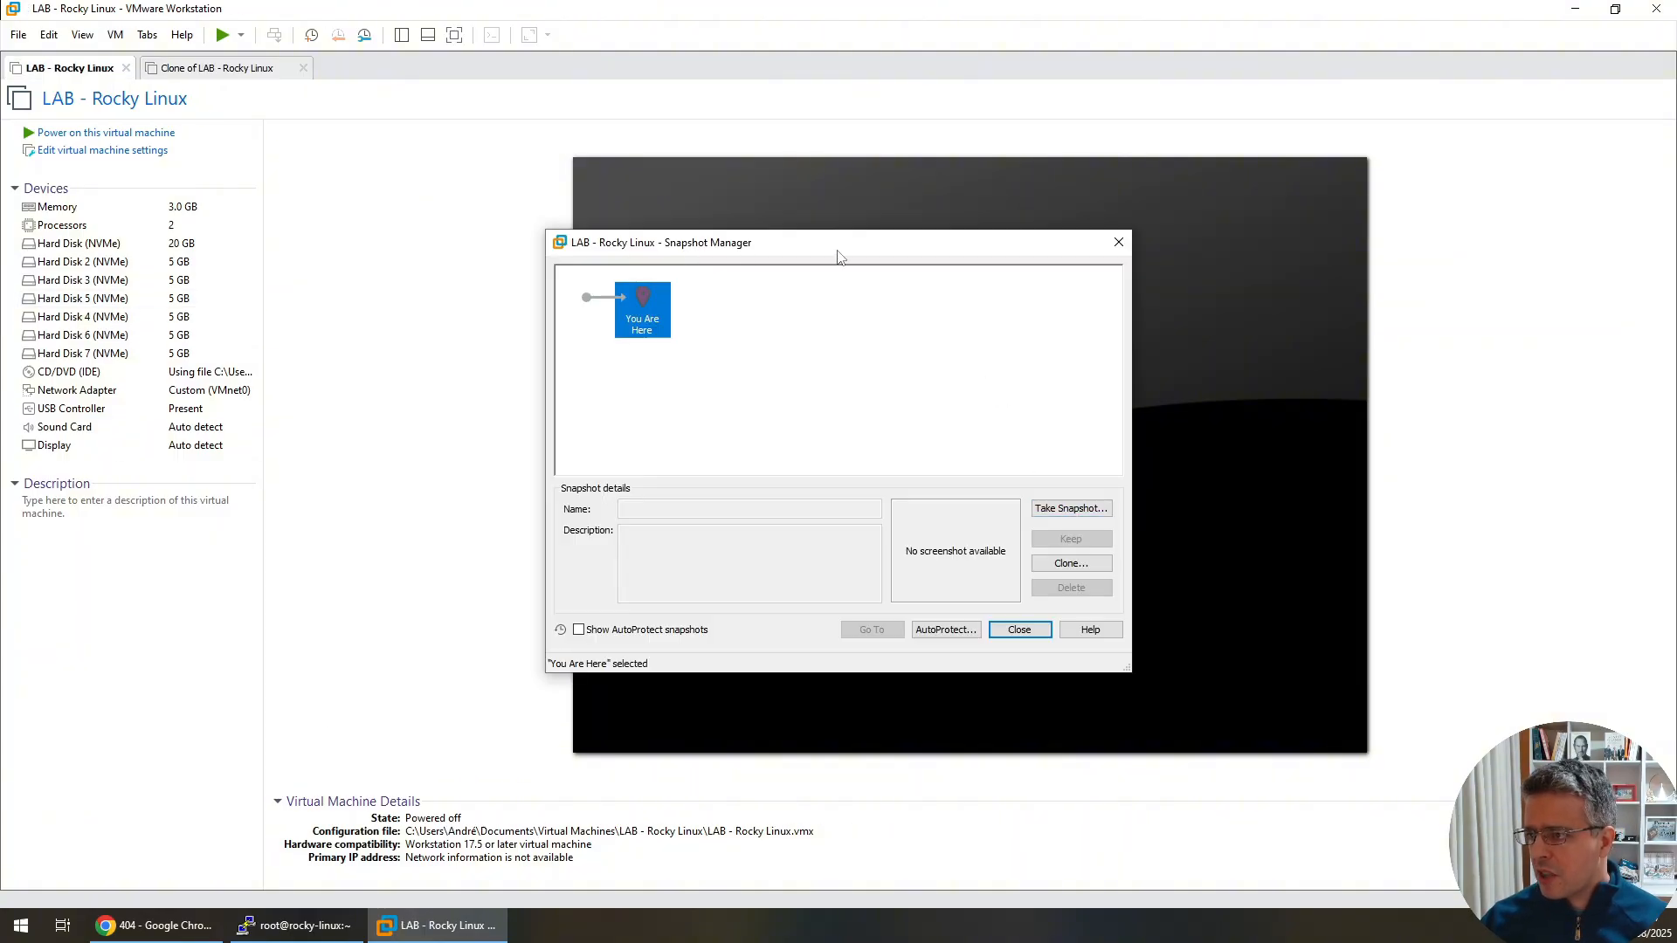
pyautogui.moveTo(854, 247); pyautogui.dragTo(853, 204)
pyautogui.click(1071, 467)
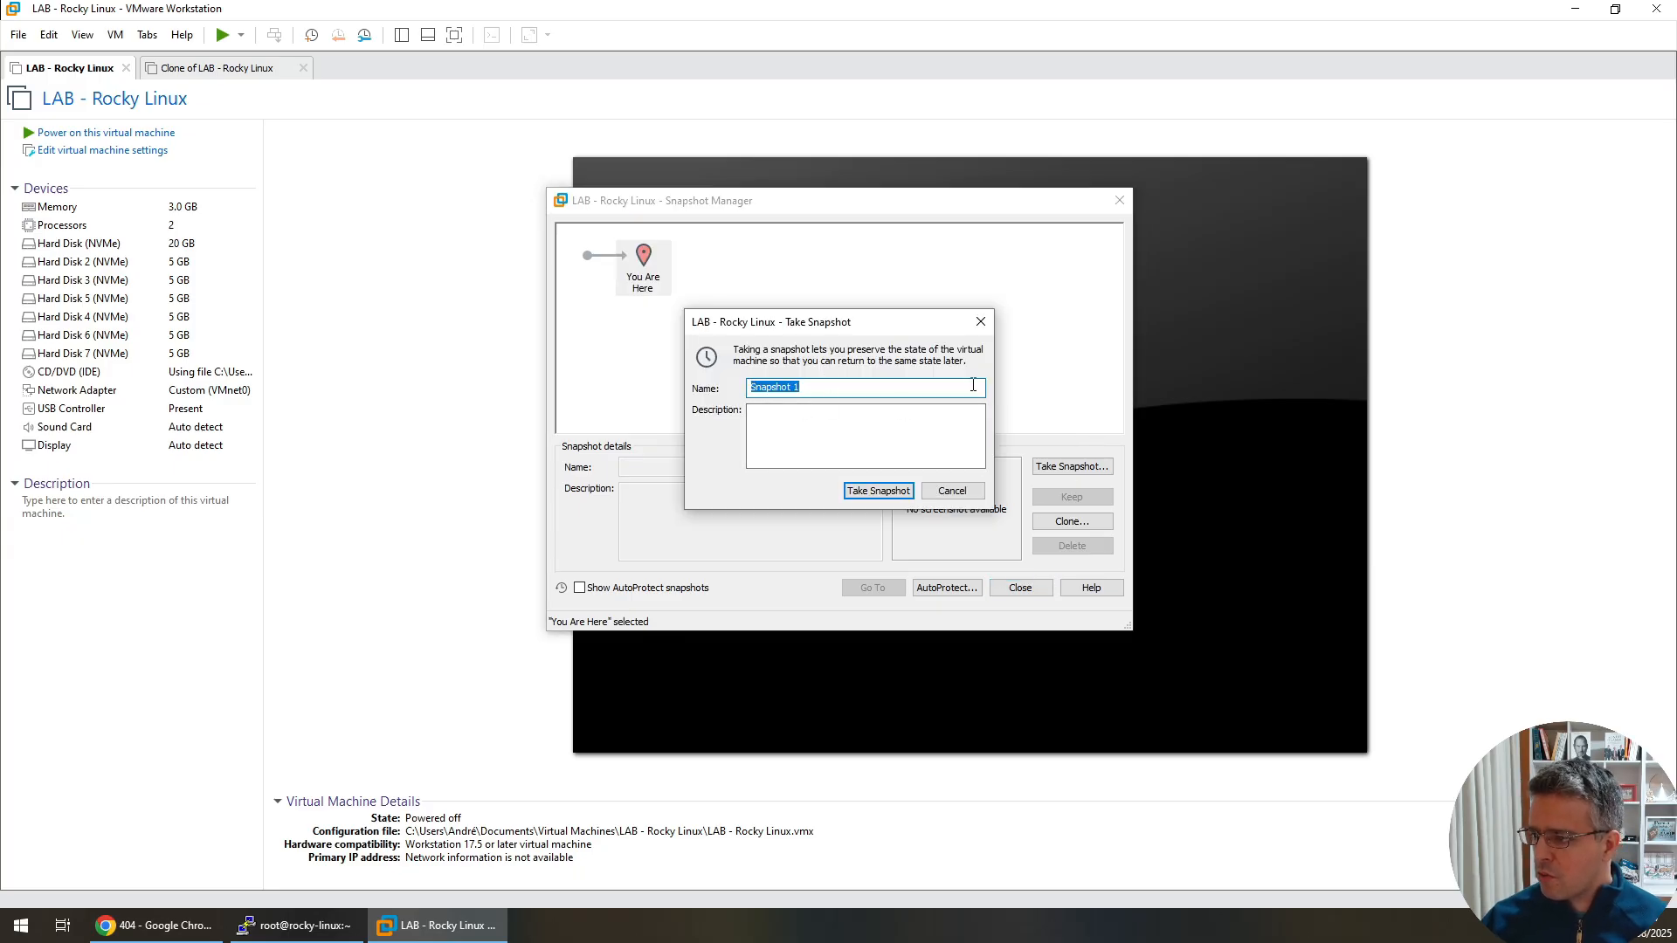
pyautogui.click(952, 490)
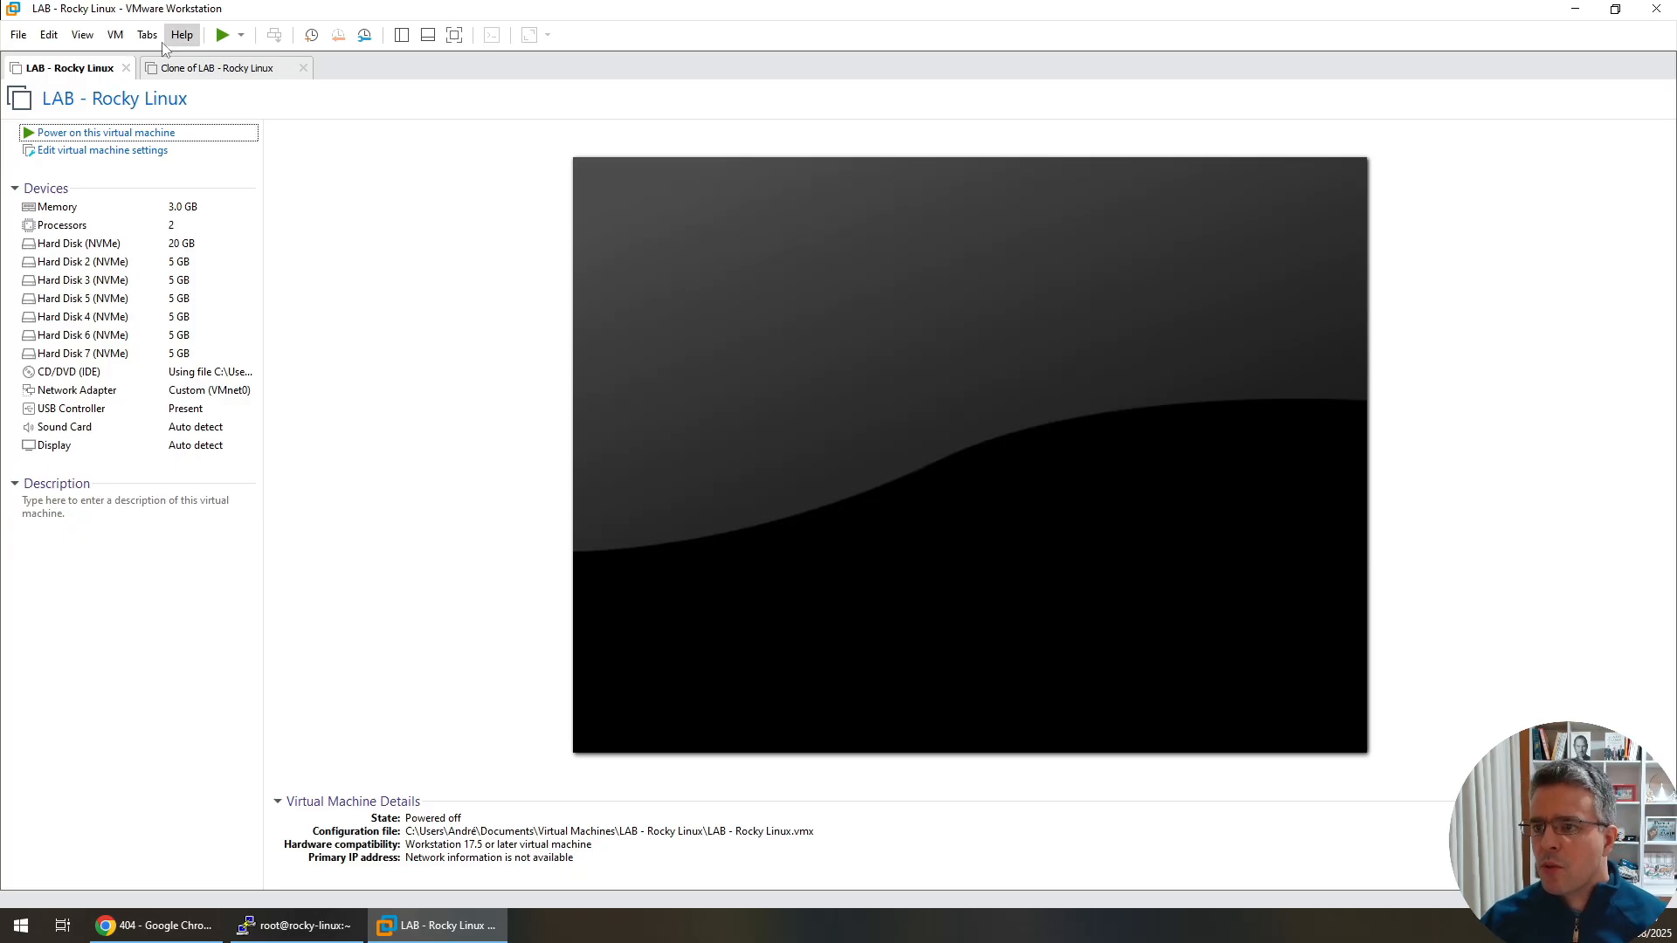
# Step: Review the snapshot commands available for the open LAB - Rocky Linux virtual machine
pyautogui.click(117, 36)
pyautogui.moveTo(166, 185)
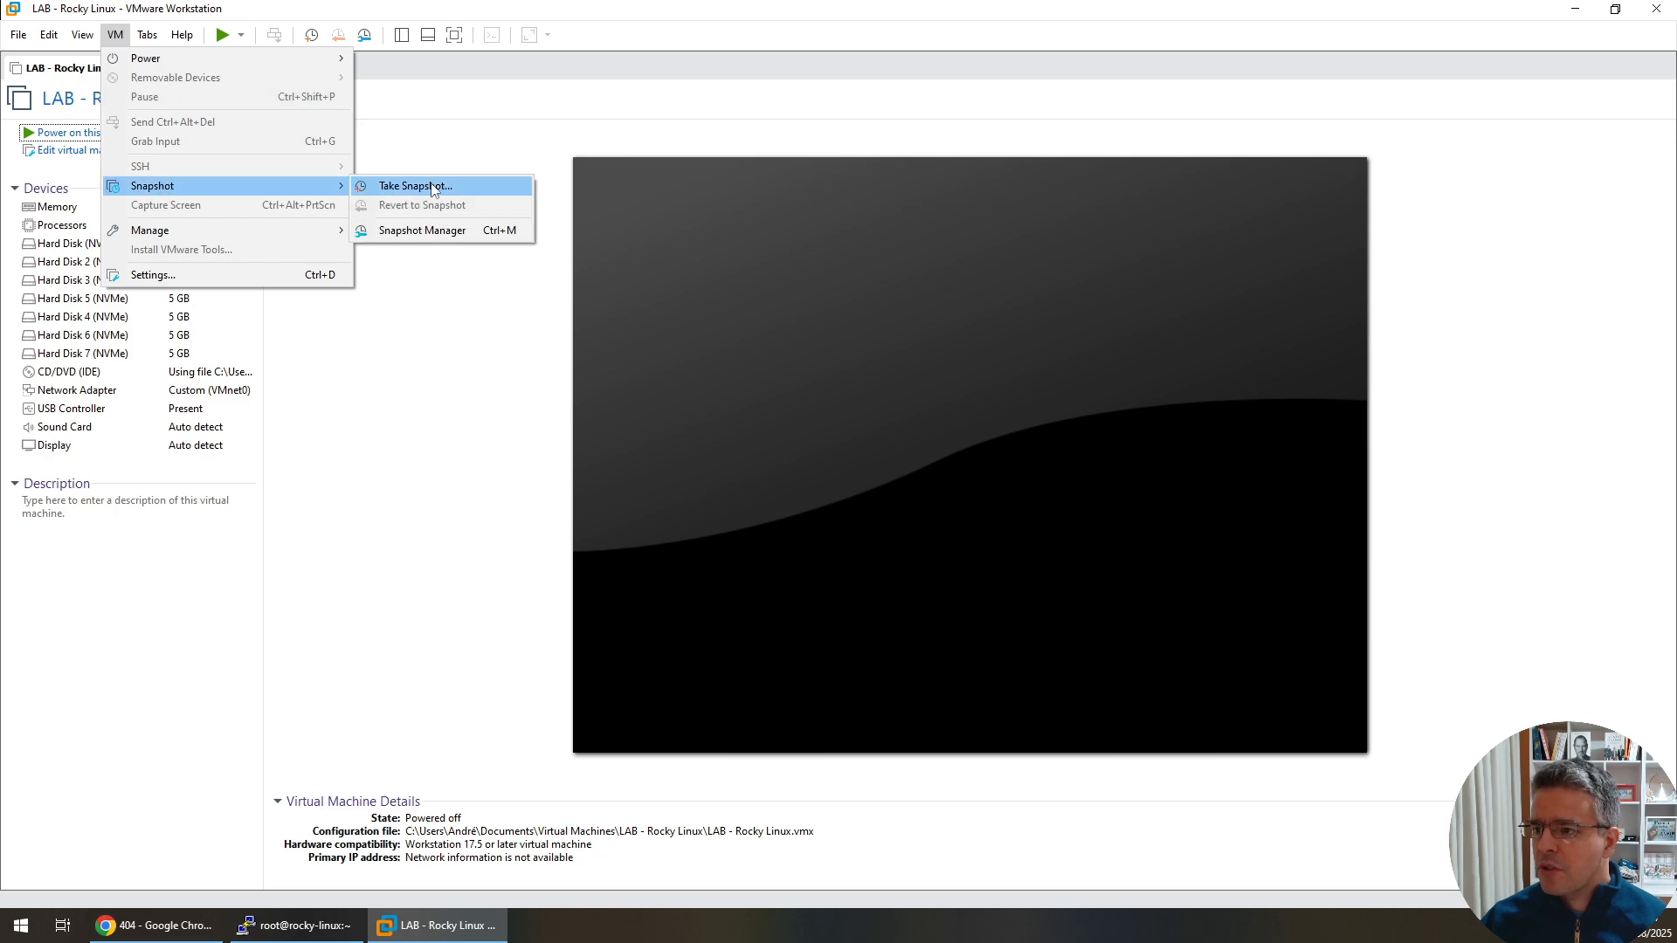
pyautogui.click(441, 158)
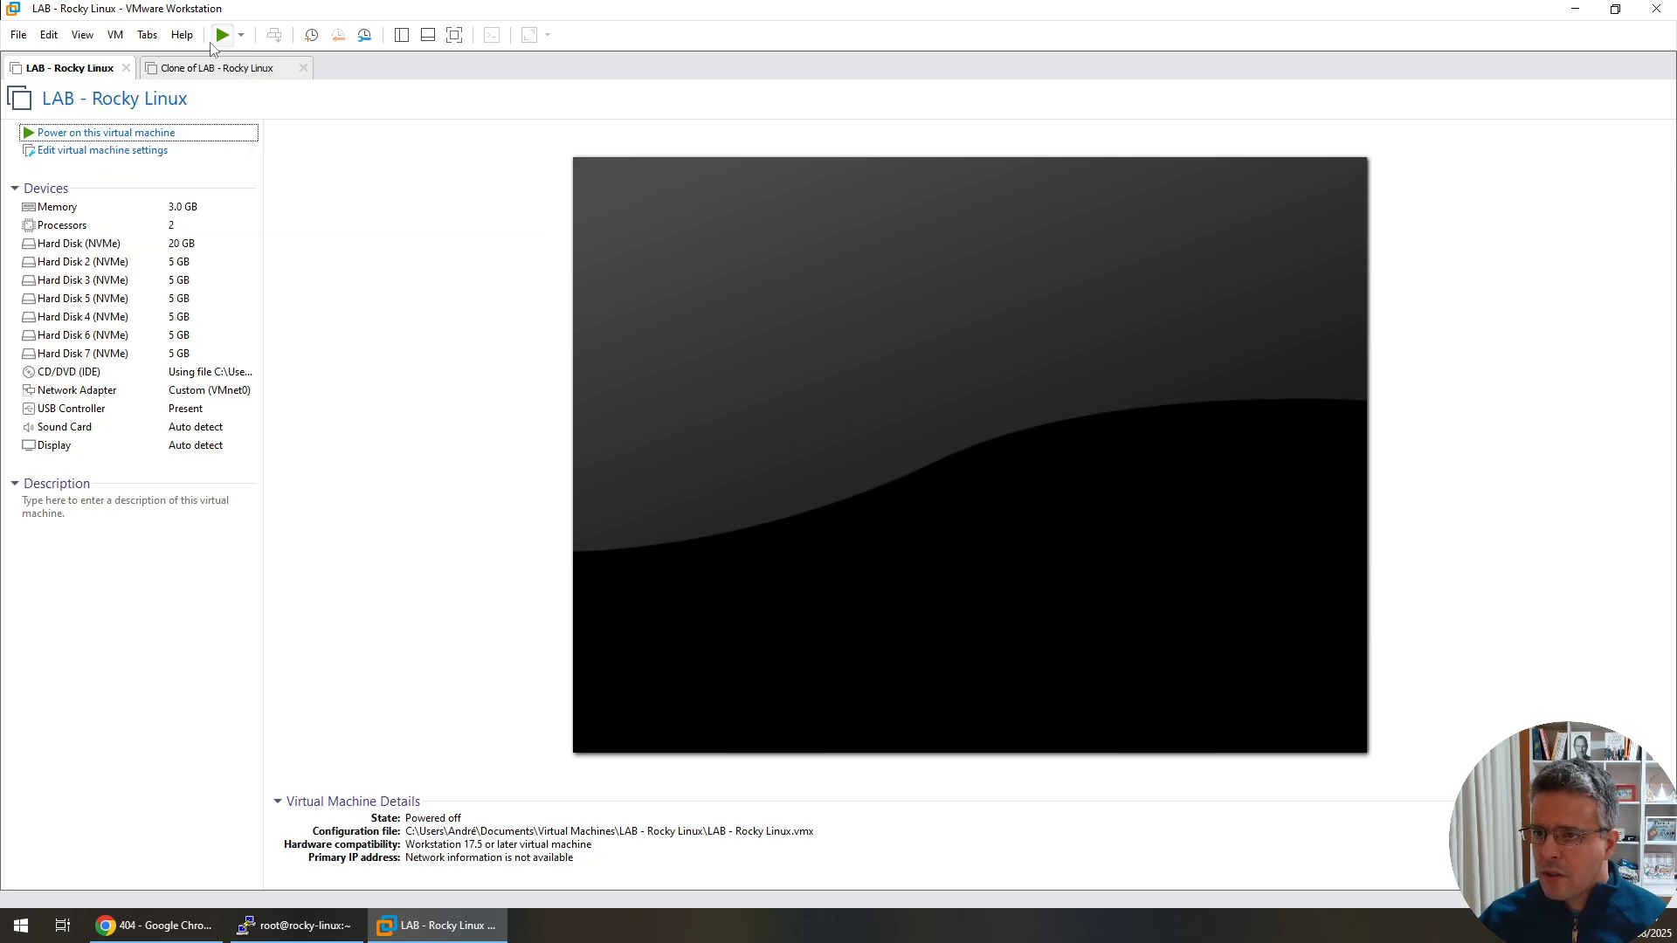
# Step: Show the virtual machine library and review the snapshot commands offered for its LAB - Rocky Linux entry
pyautogui.click(83, 37)
pyautogui.press('F9')
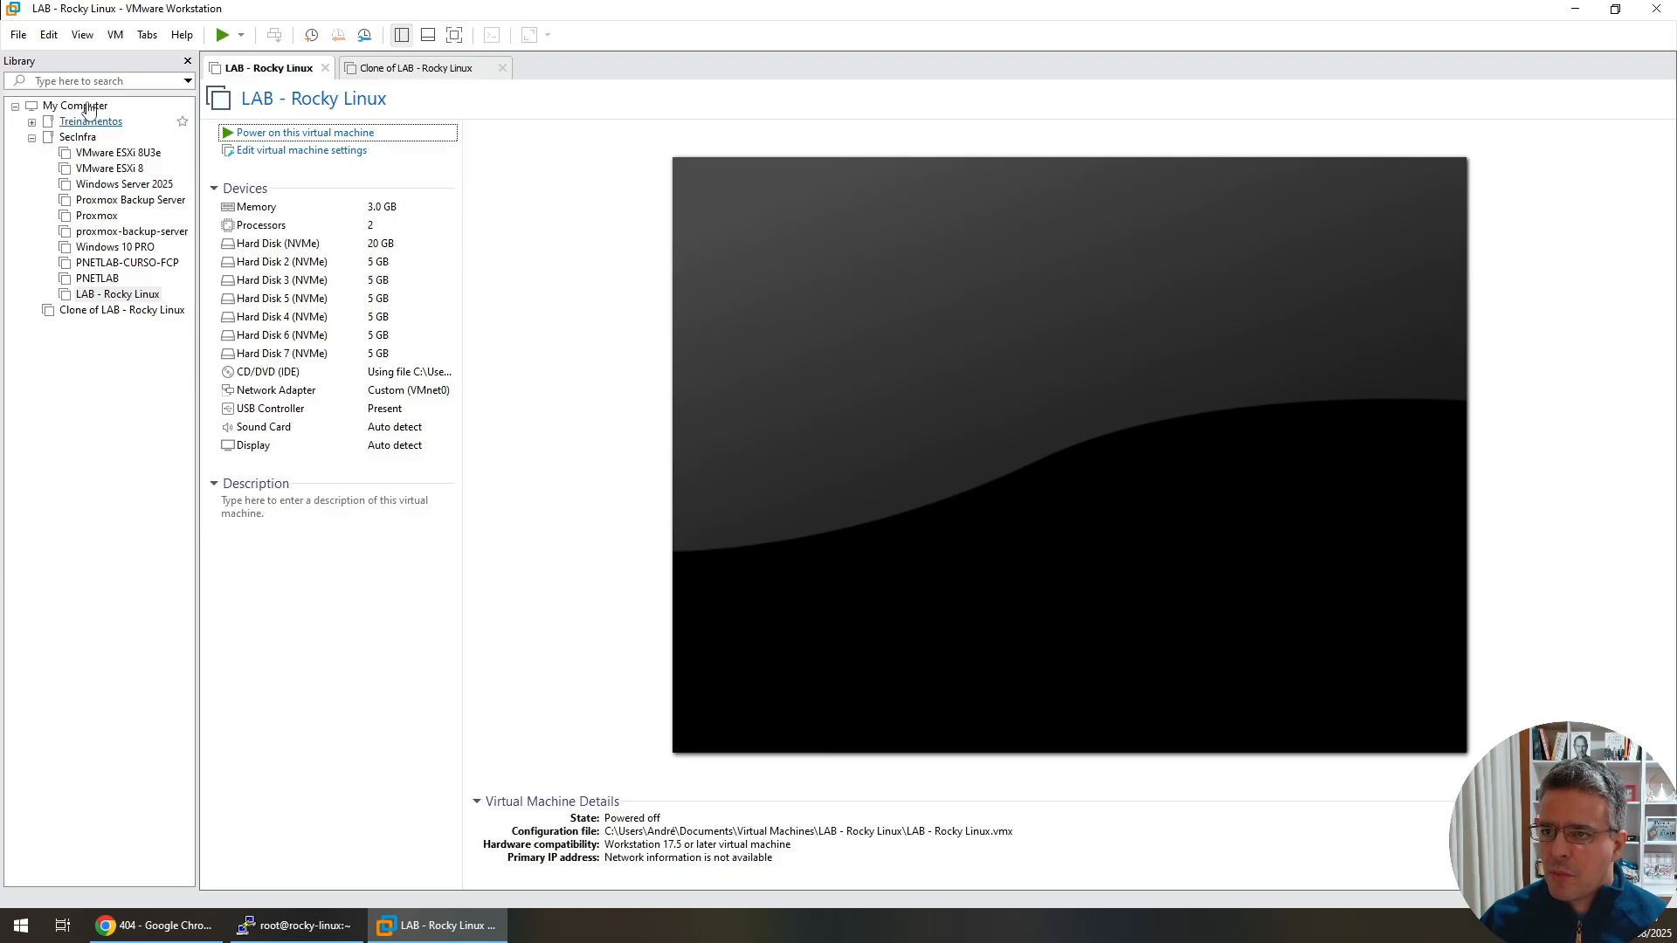
pyautogui.rightClick(109, 302)
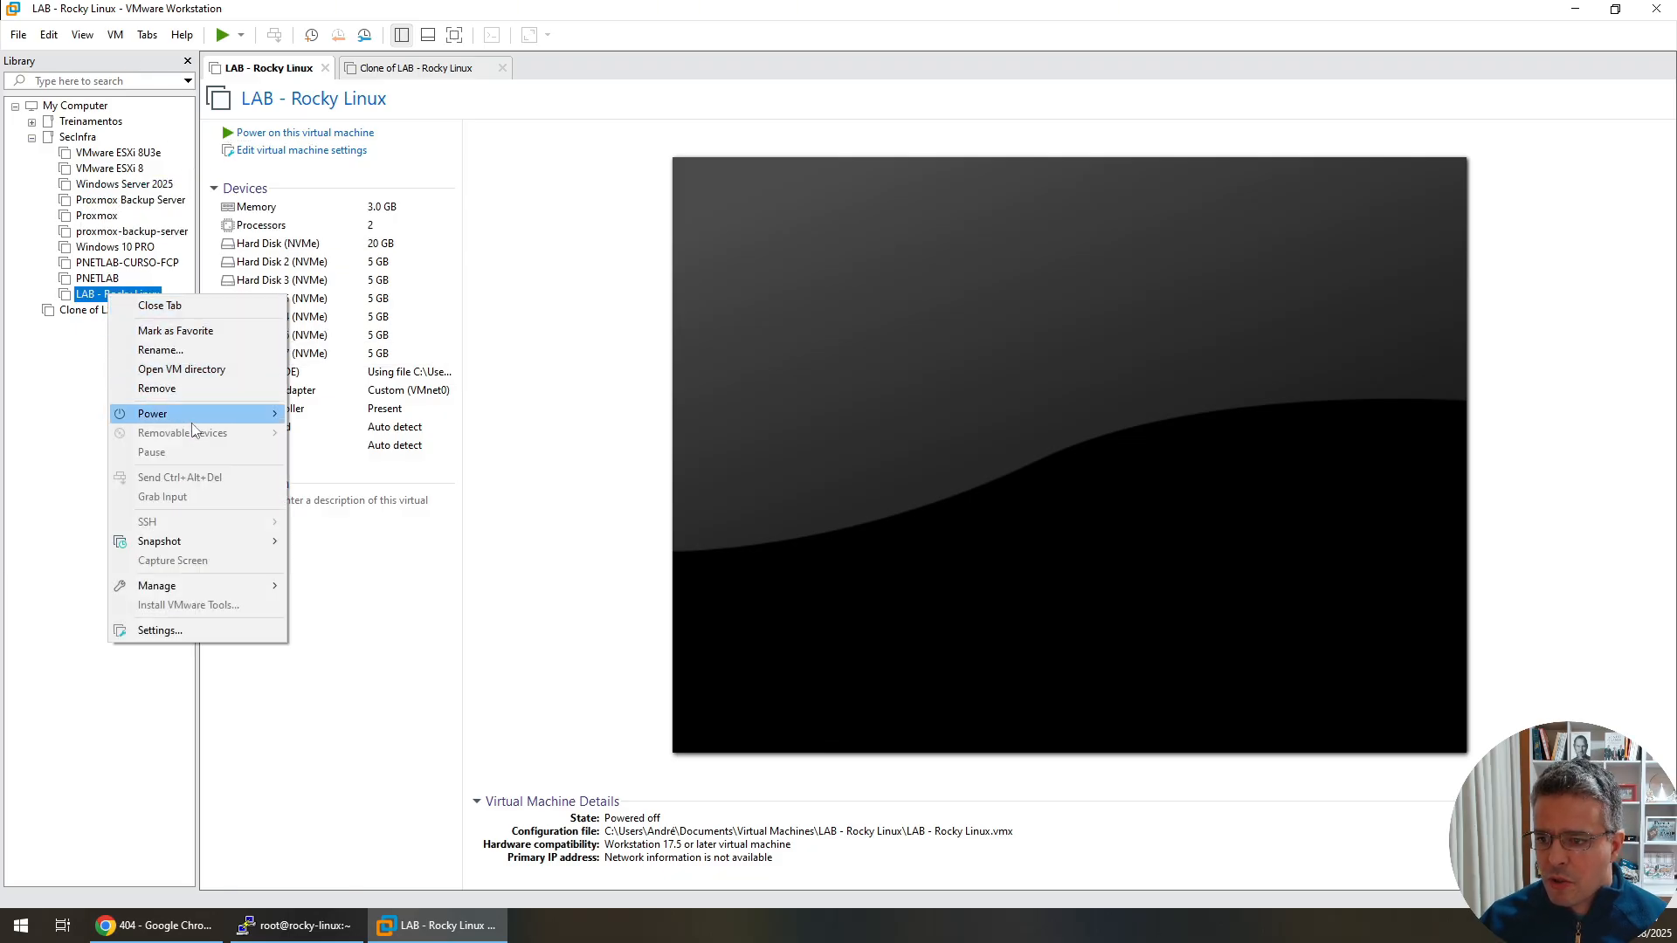
pyautogui.moveTo(185, 542)
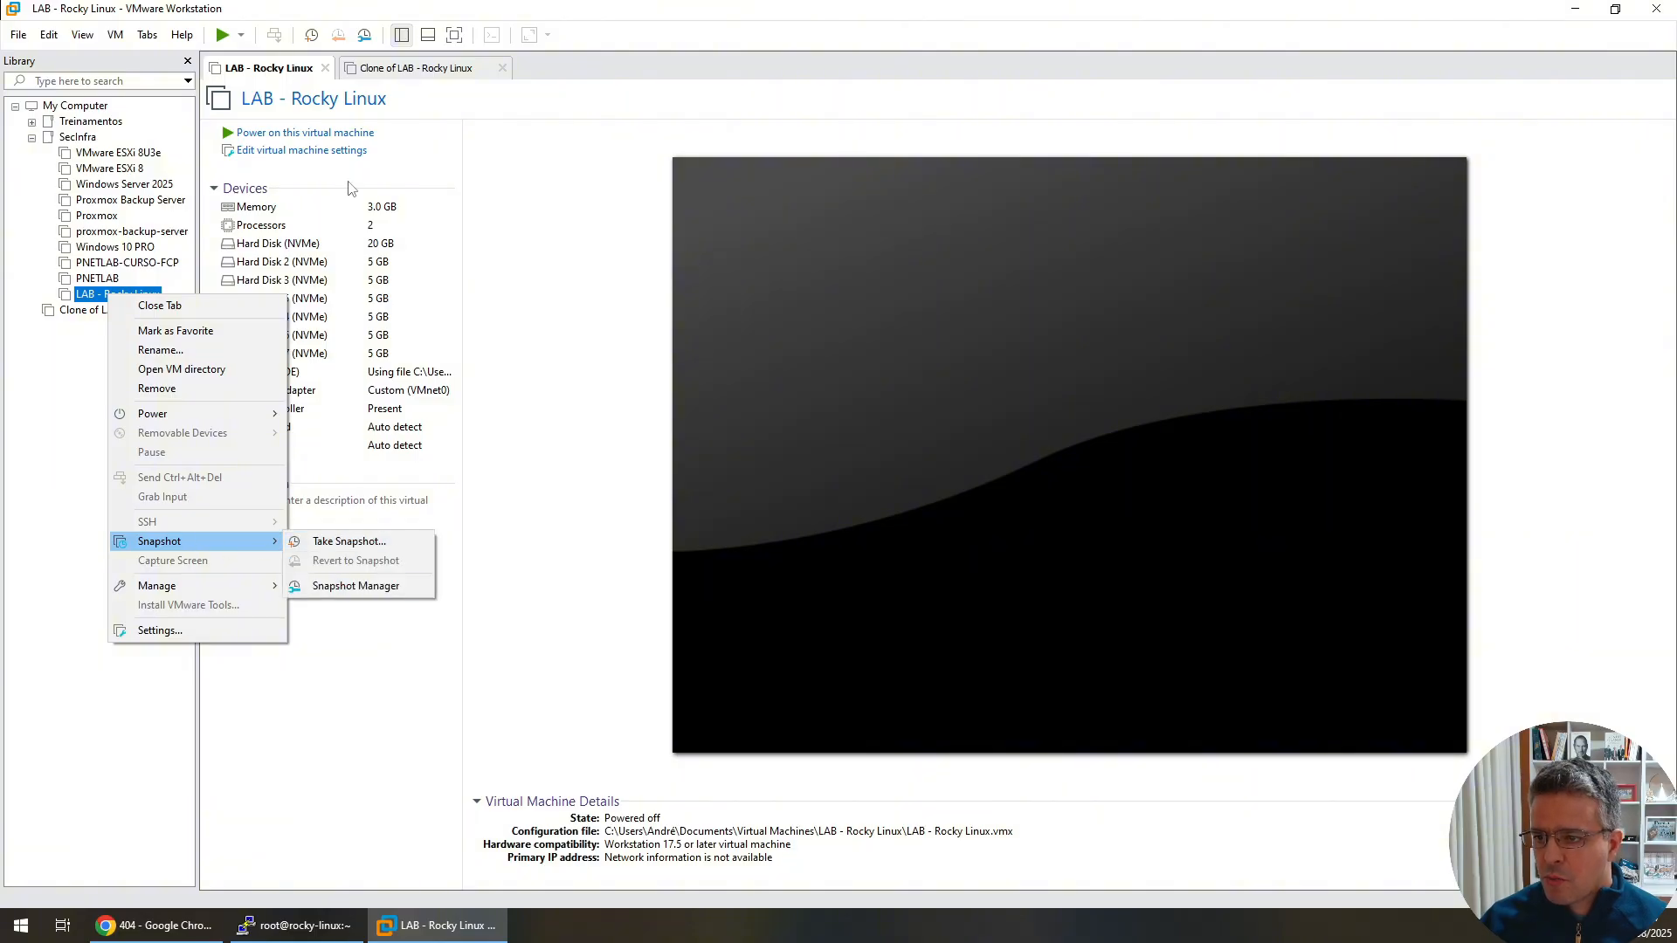
pyautogui.click(223, 13)
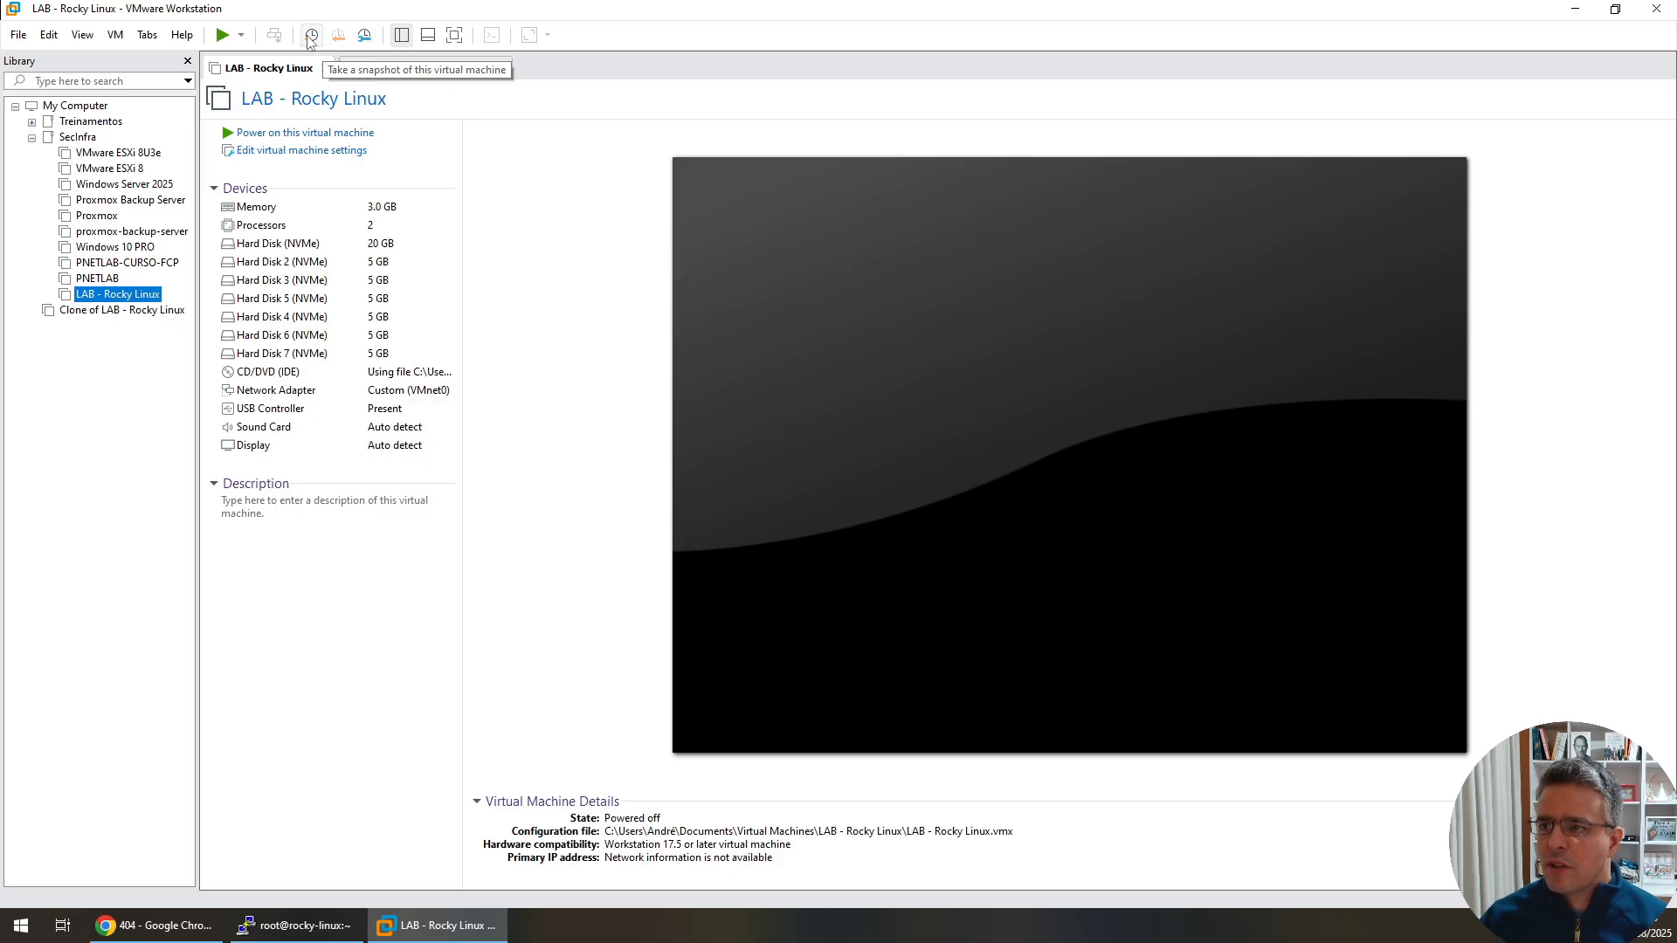
pyautogui.click(365, 36)
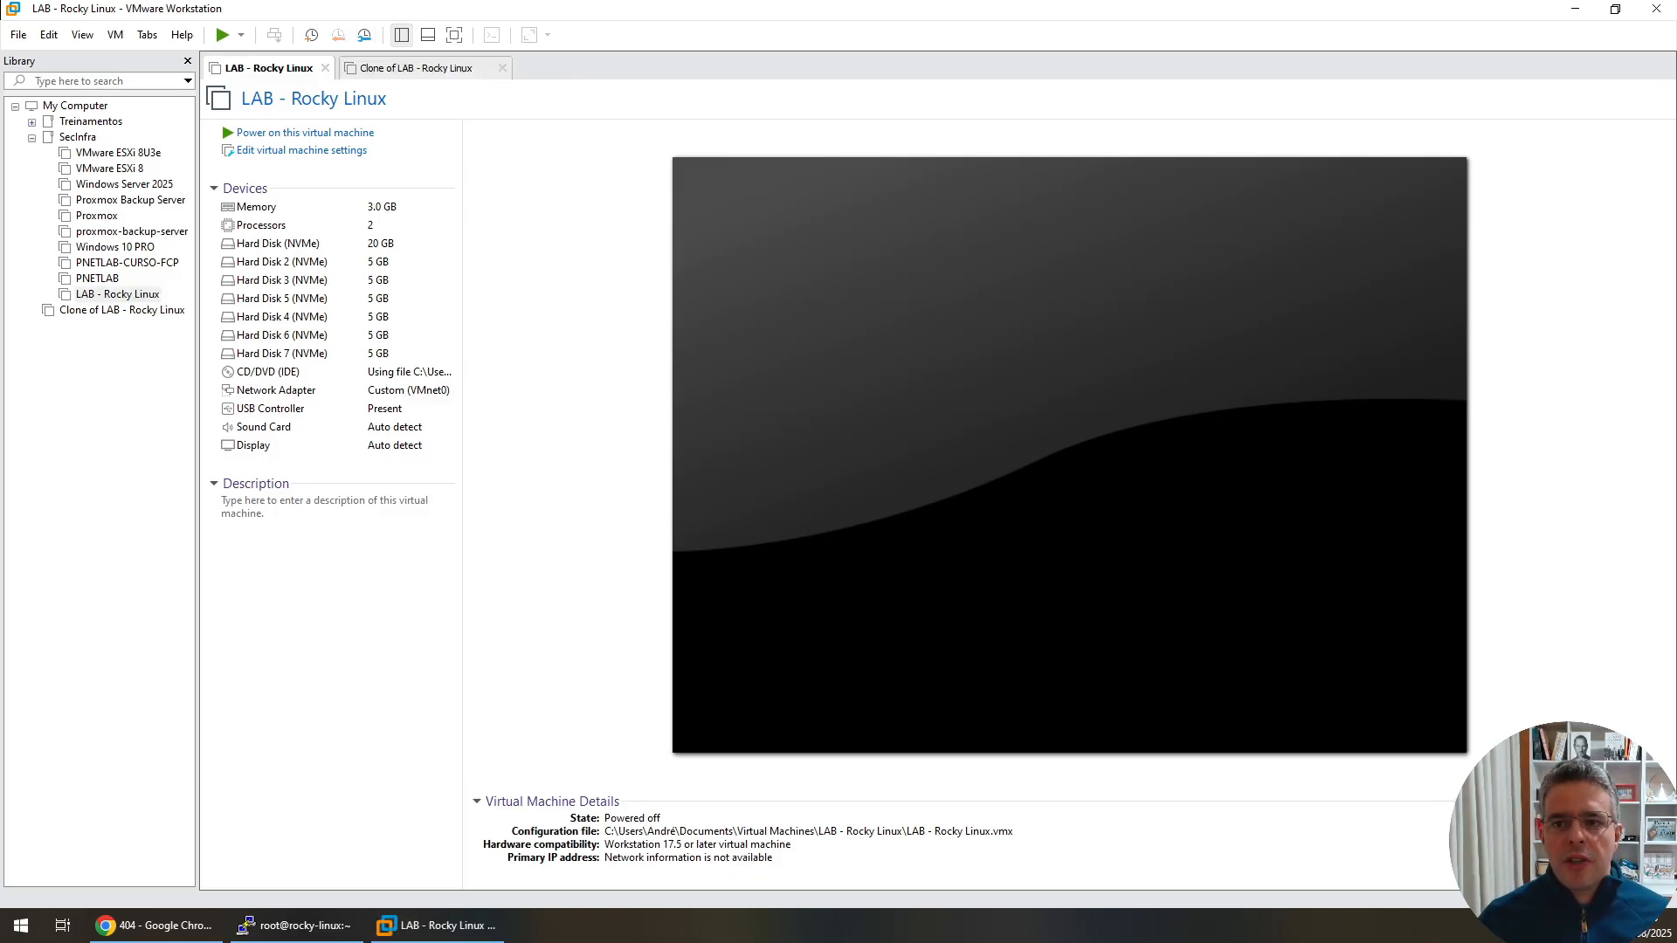